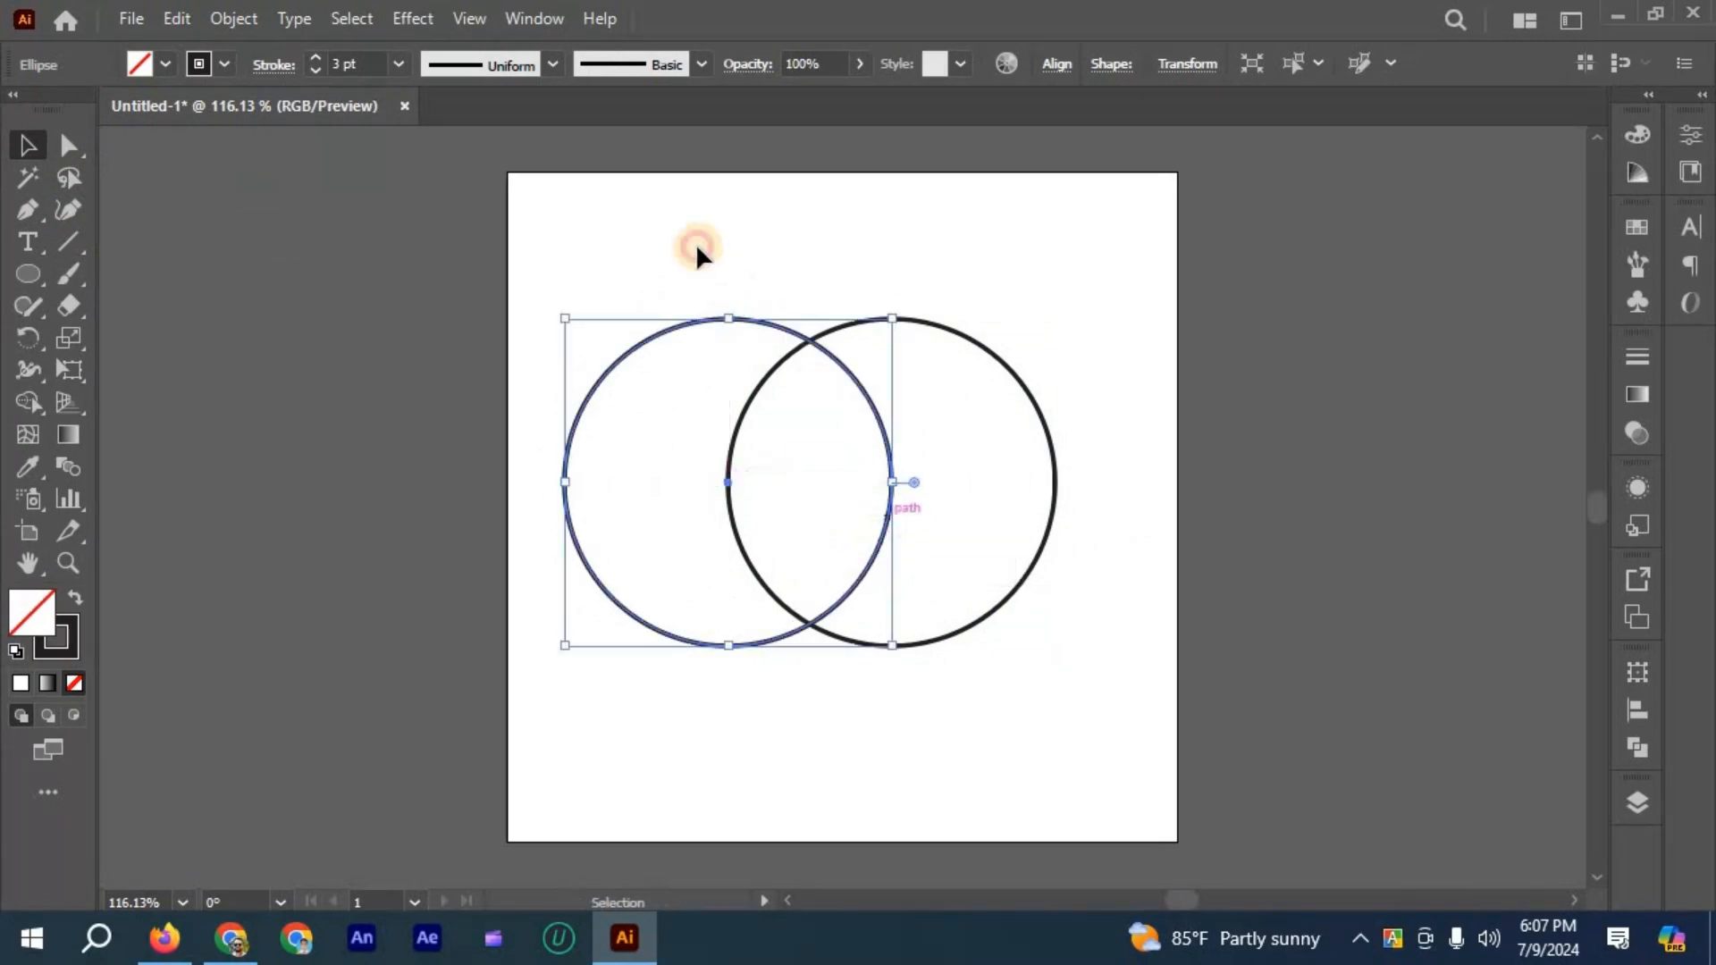
- Subtract the left circle from the right one with Pathfinder's Minus Front to form a crescent
click(1145, 615)
key(ctrl+a)
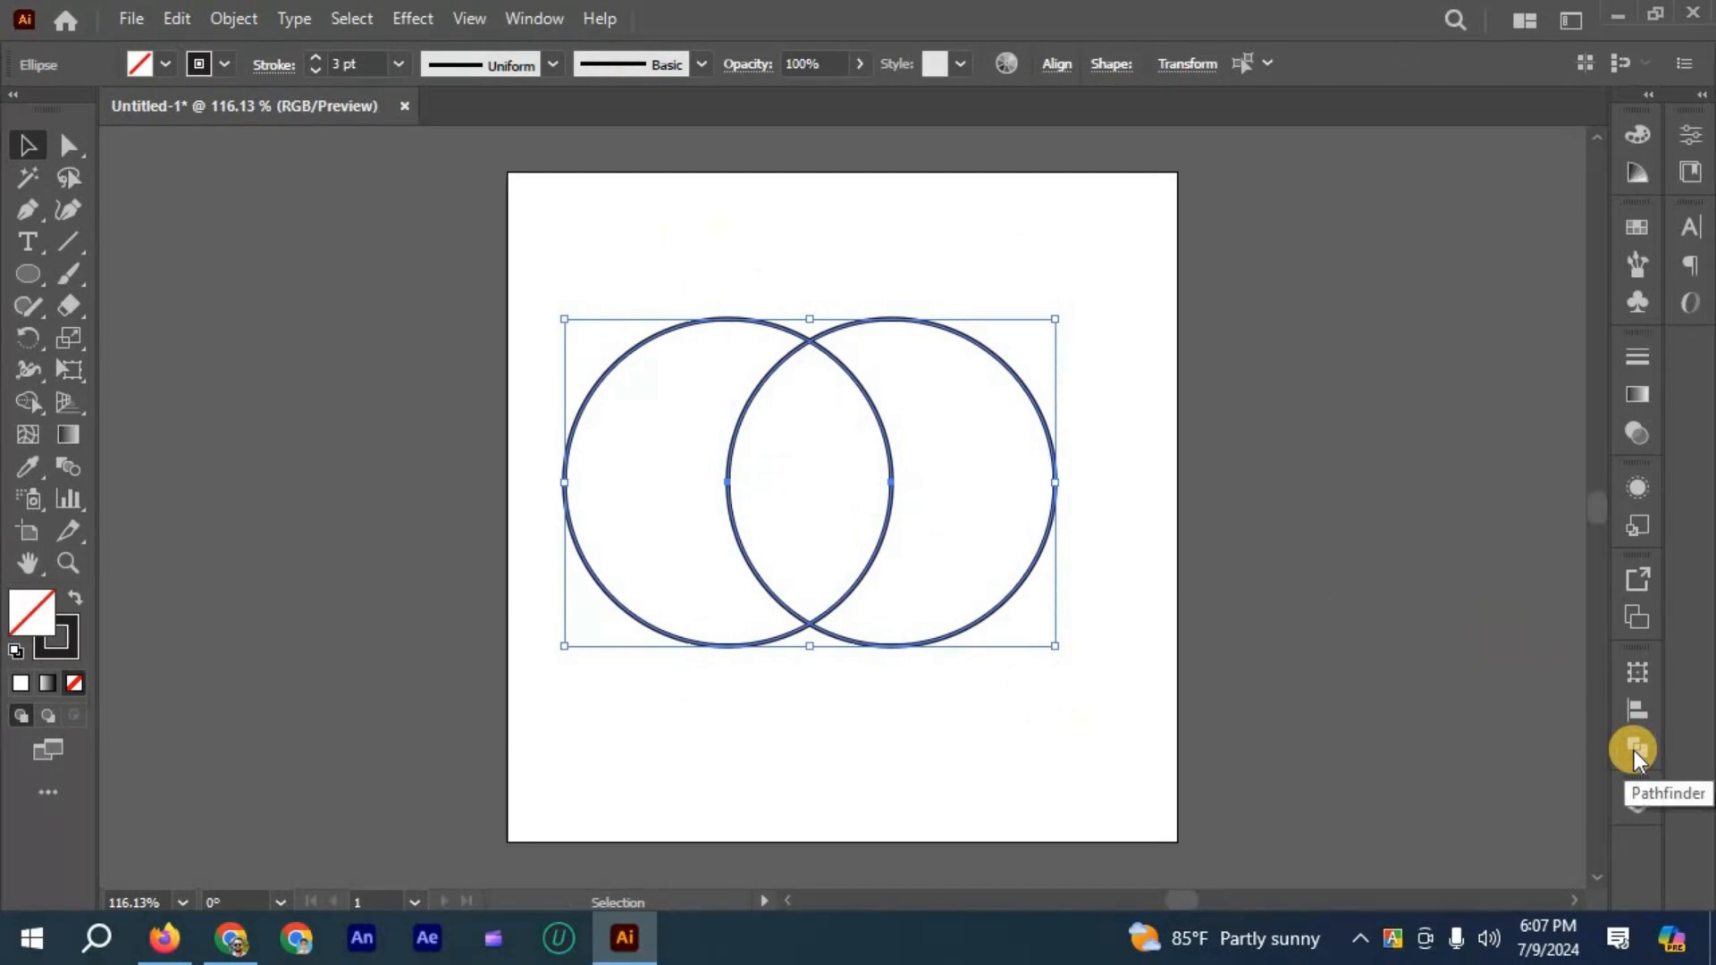
click(1634, 750)
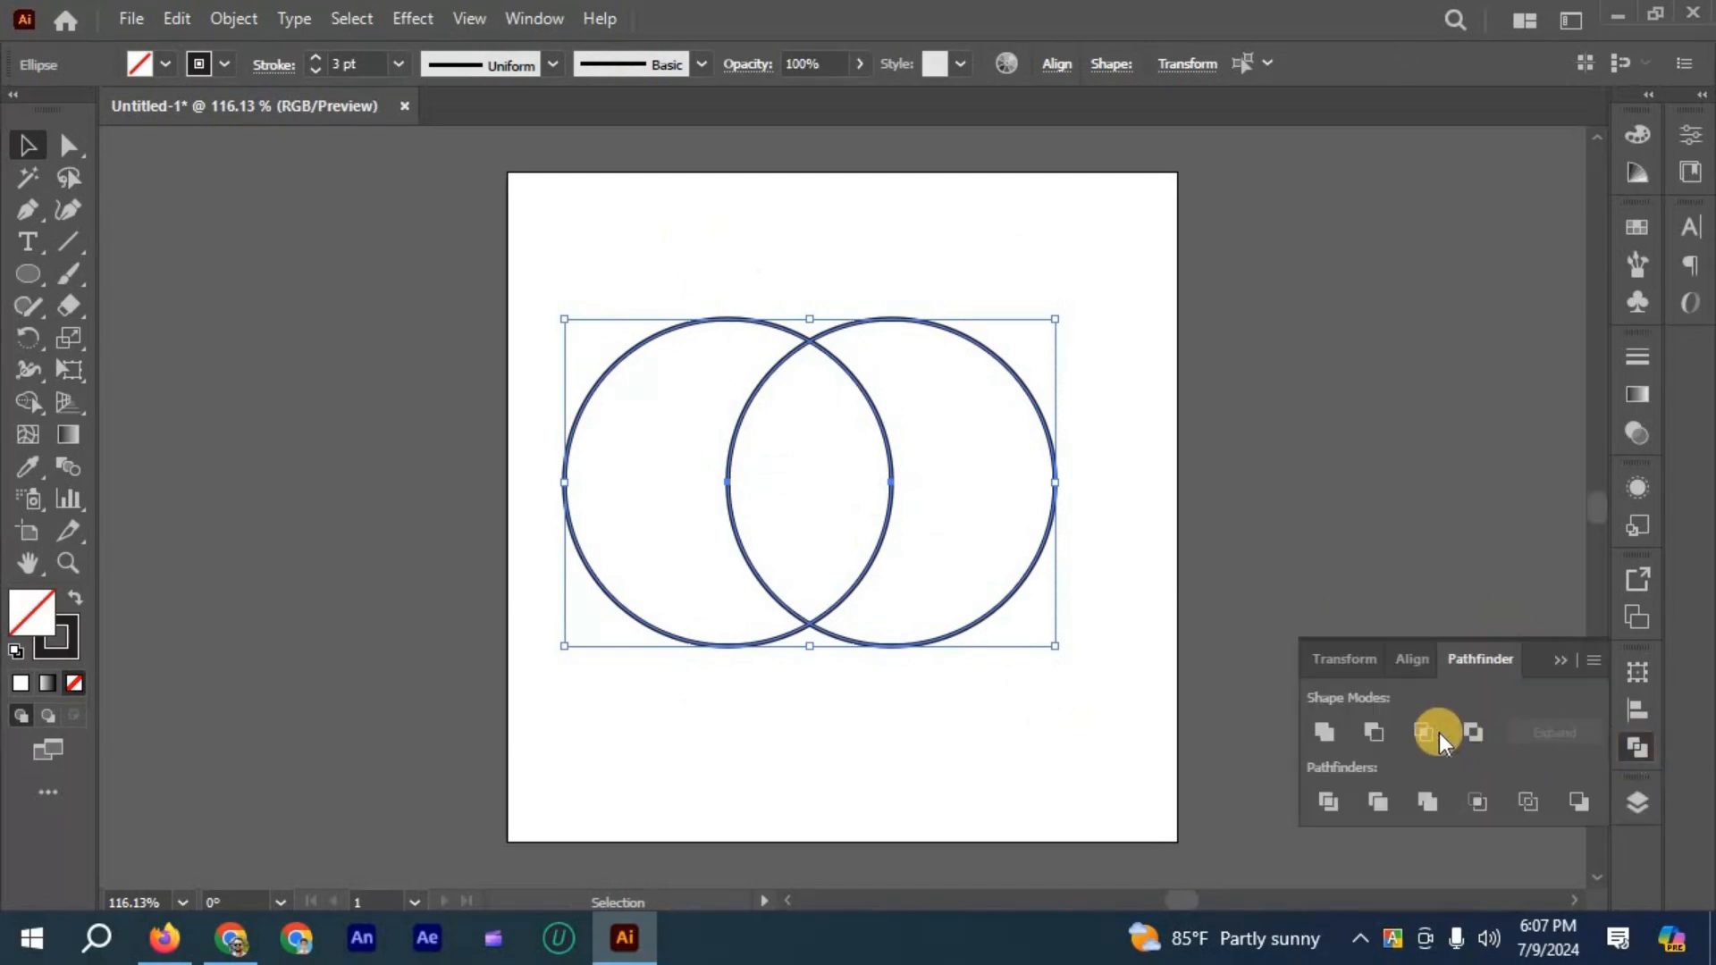
click(1376, 731)
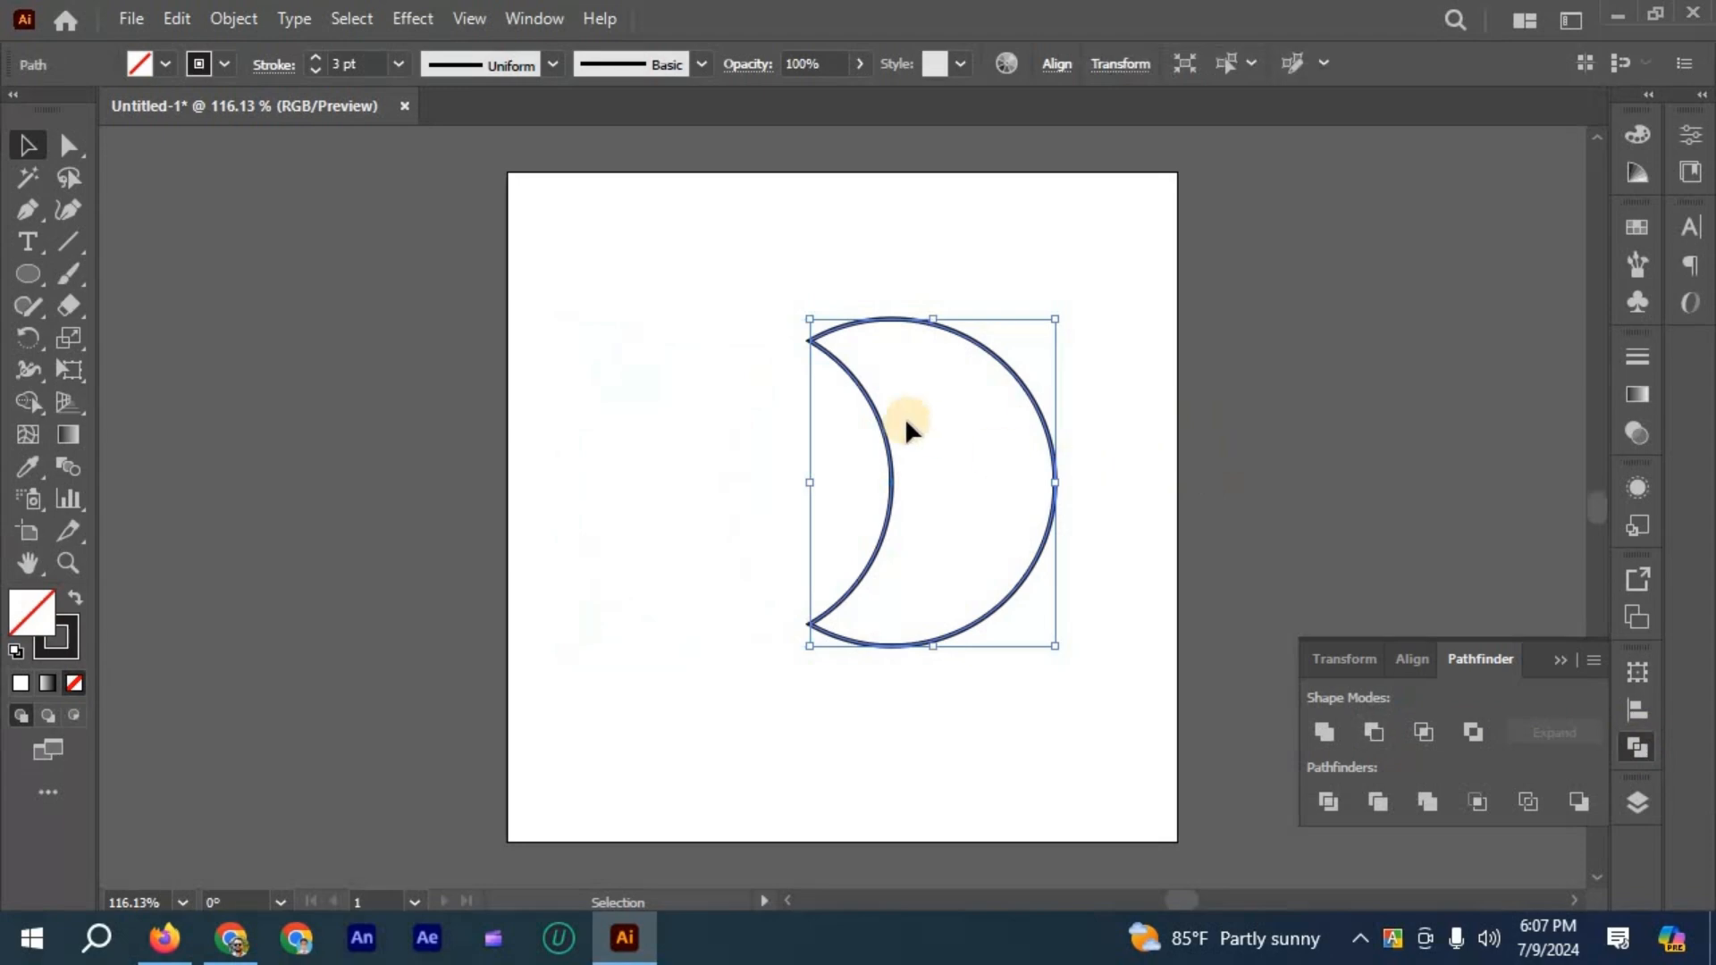
- Try moving the crescent's inner curve with the Direct Selection tool, and undo the changes
click(913, 482)
scroll(914, 482, up, 2)
drag(873, 465, 958, 452)
scroll(958, 453, down, 2)
key(ctrl+z)
drag(625, 454, 418, 456)
key(ctrl+z)
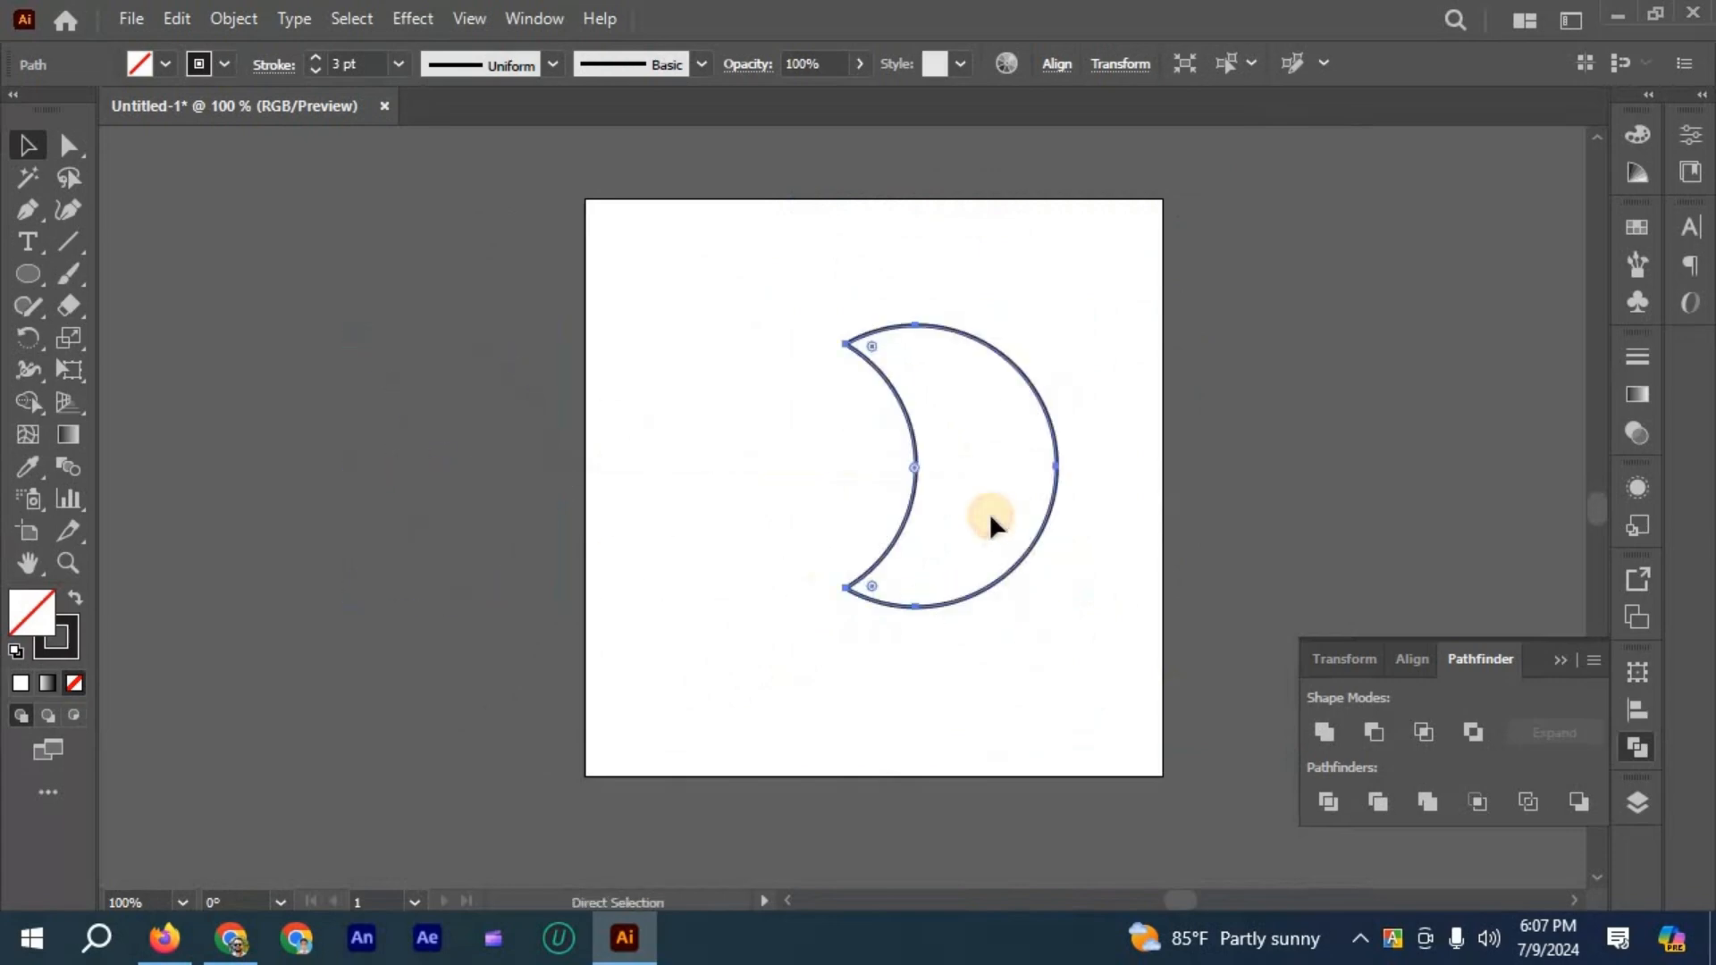
- Cut the crescent's outline at its upper tip with the Scissors tool
click(989, 512)
scroll(994, 521, up, 2)
scroll(858, 491, up, 1)
drag(842, 435, 103, 391)
scroll(139, 437, up, 1)
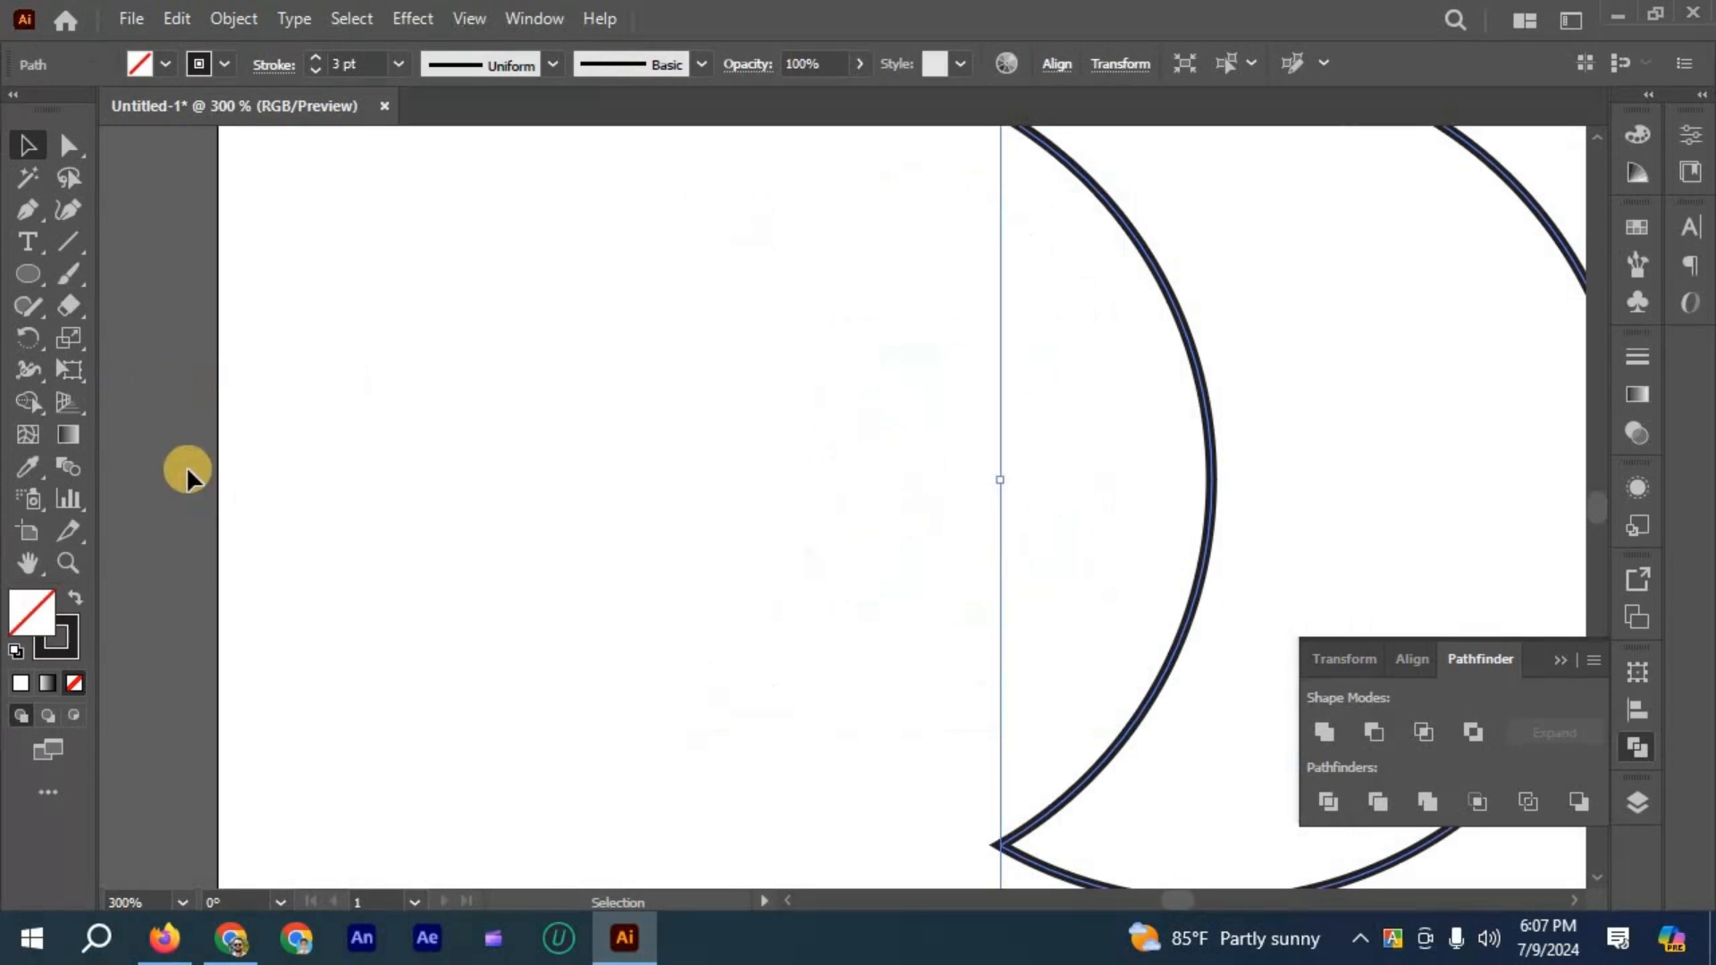
scroll(161, 438, down, 1)
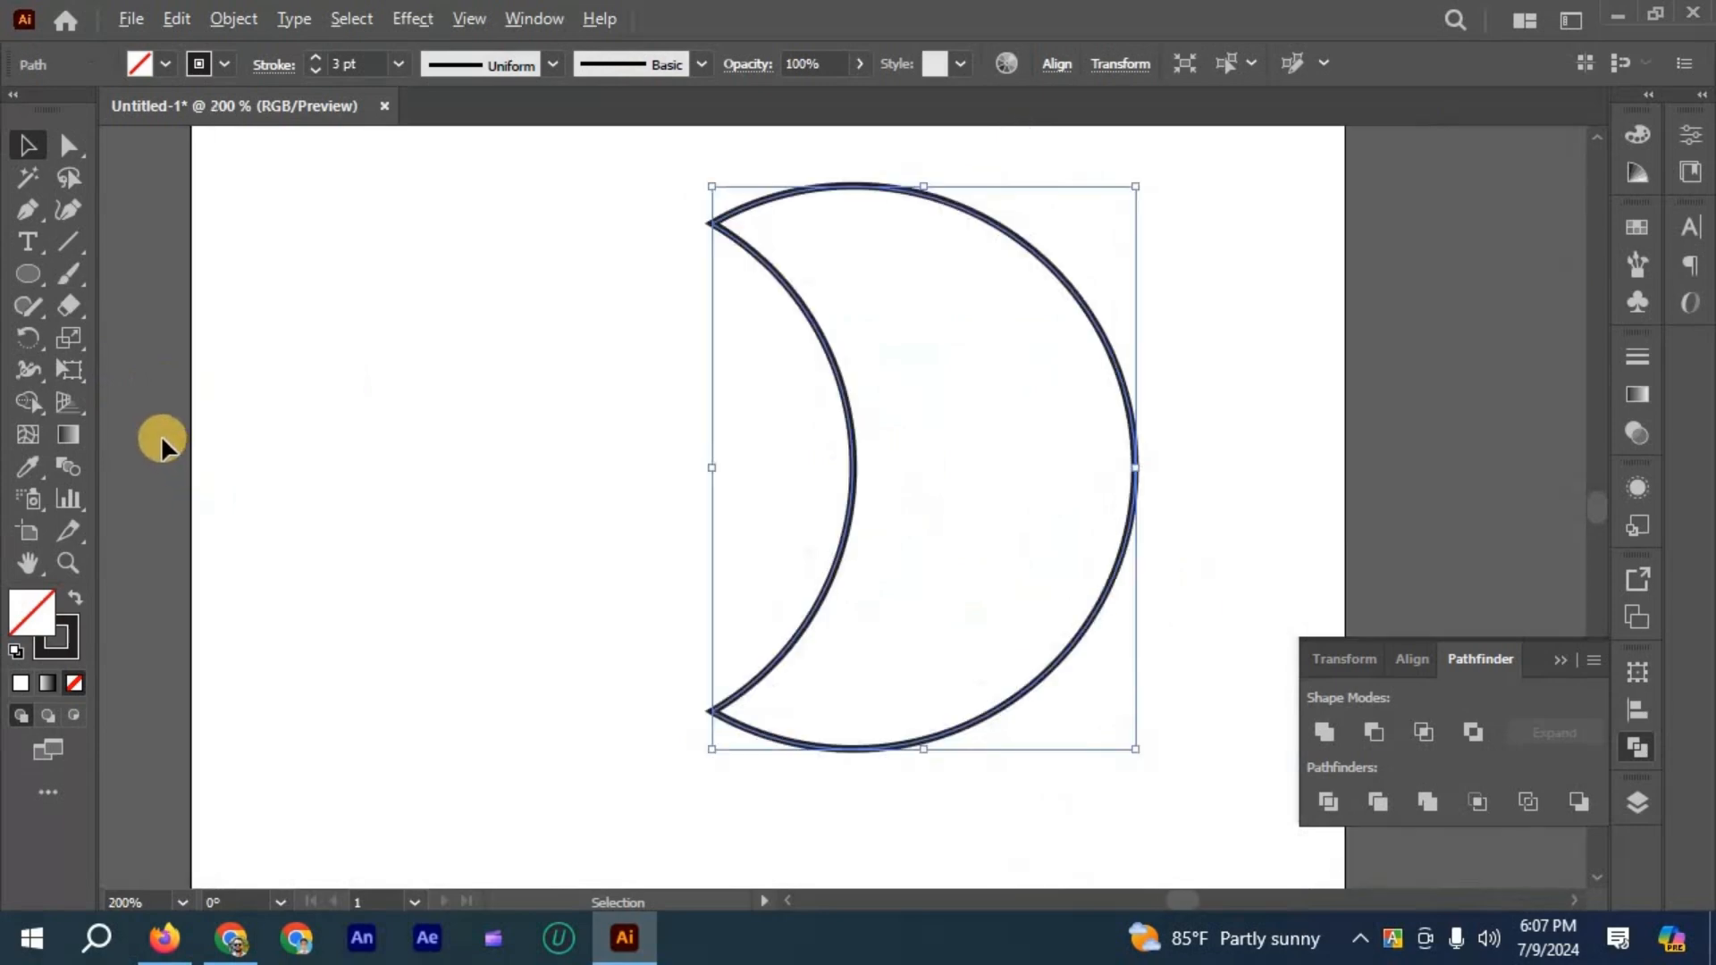
click(71, 302)
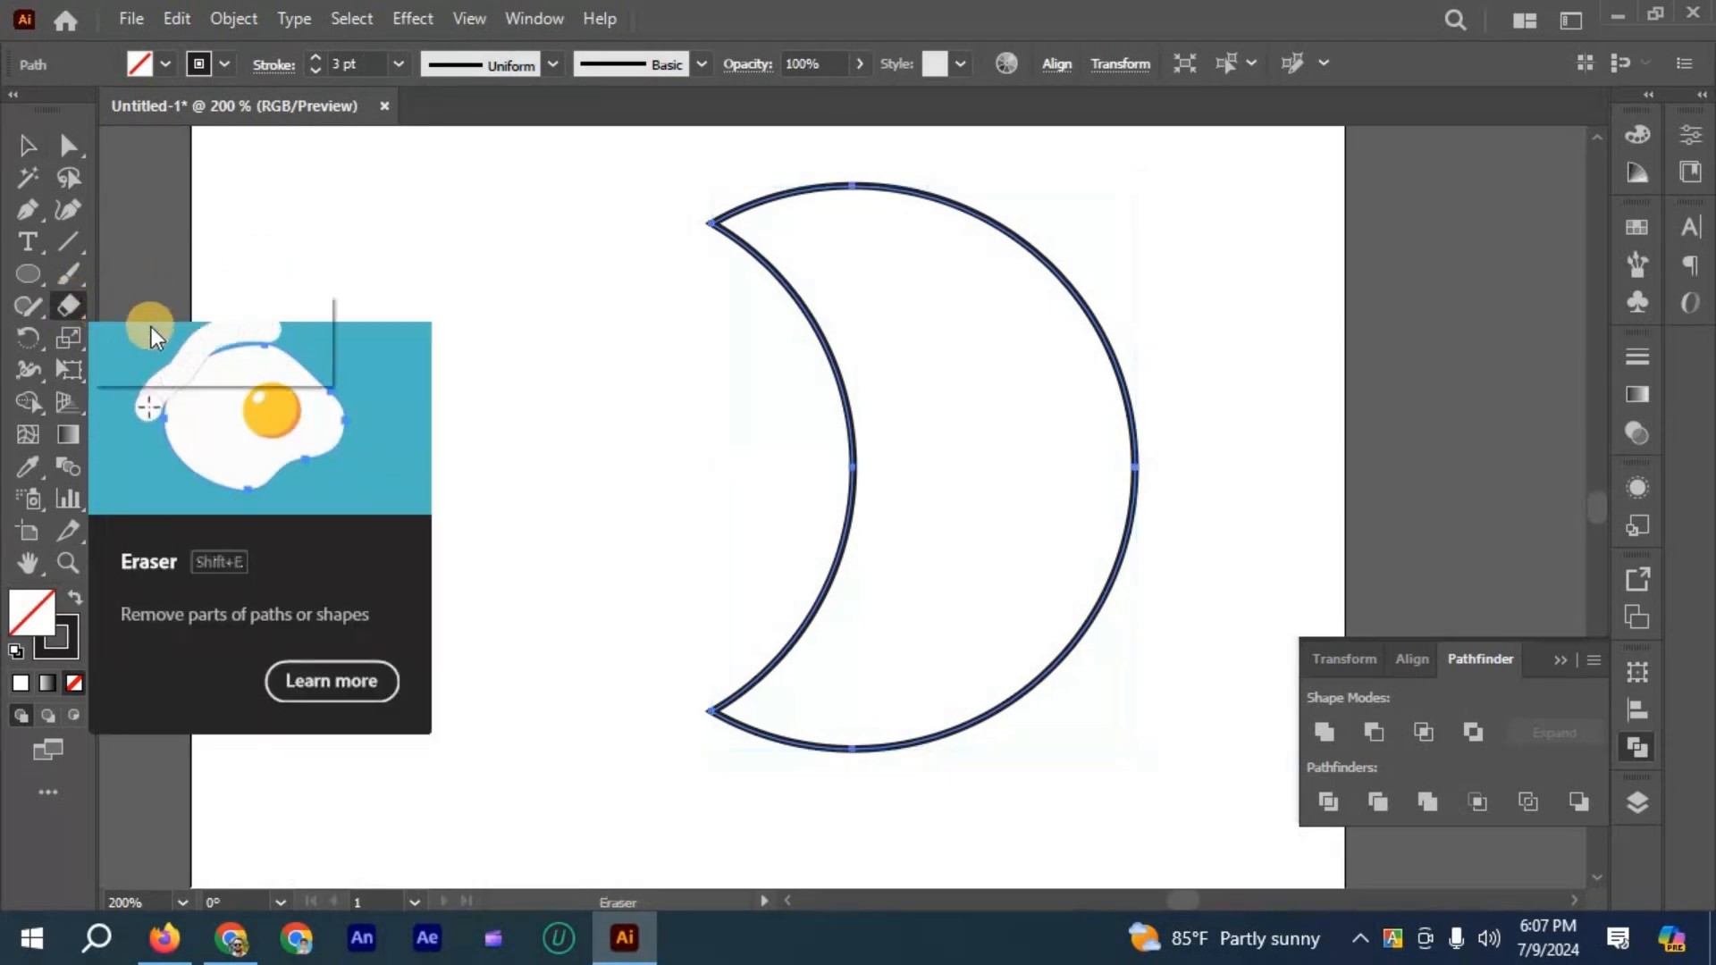
click(195, 339)
scroll(816, 194, up, 3)
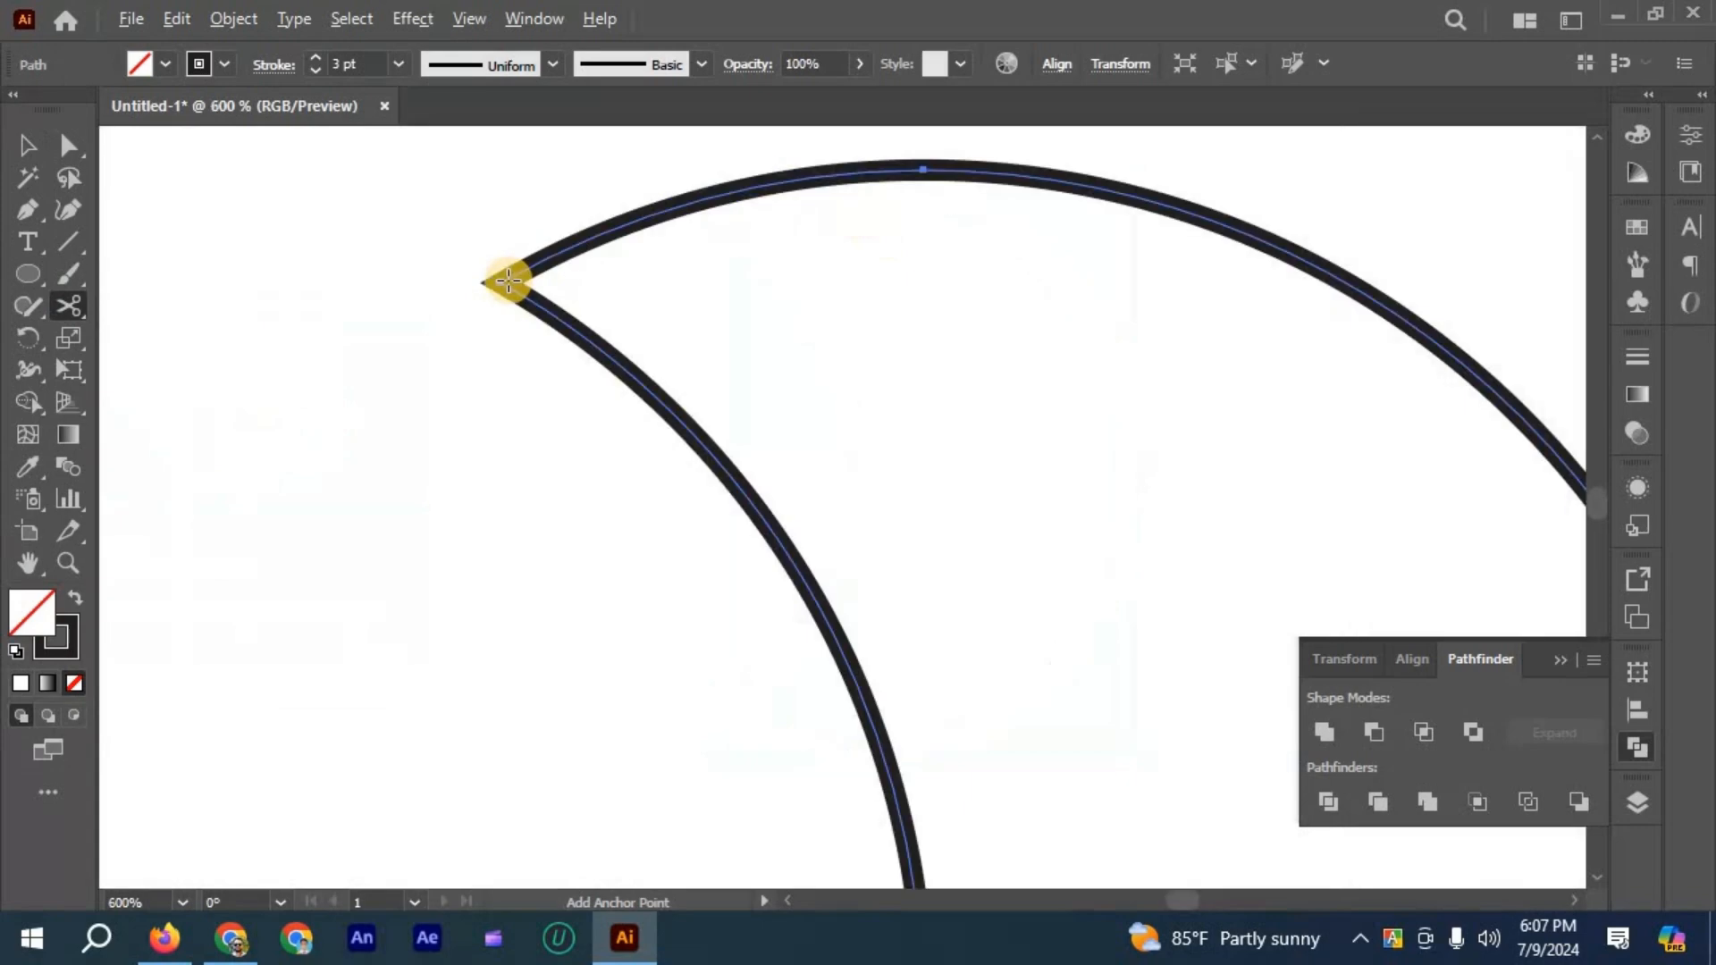
click(503, 283)
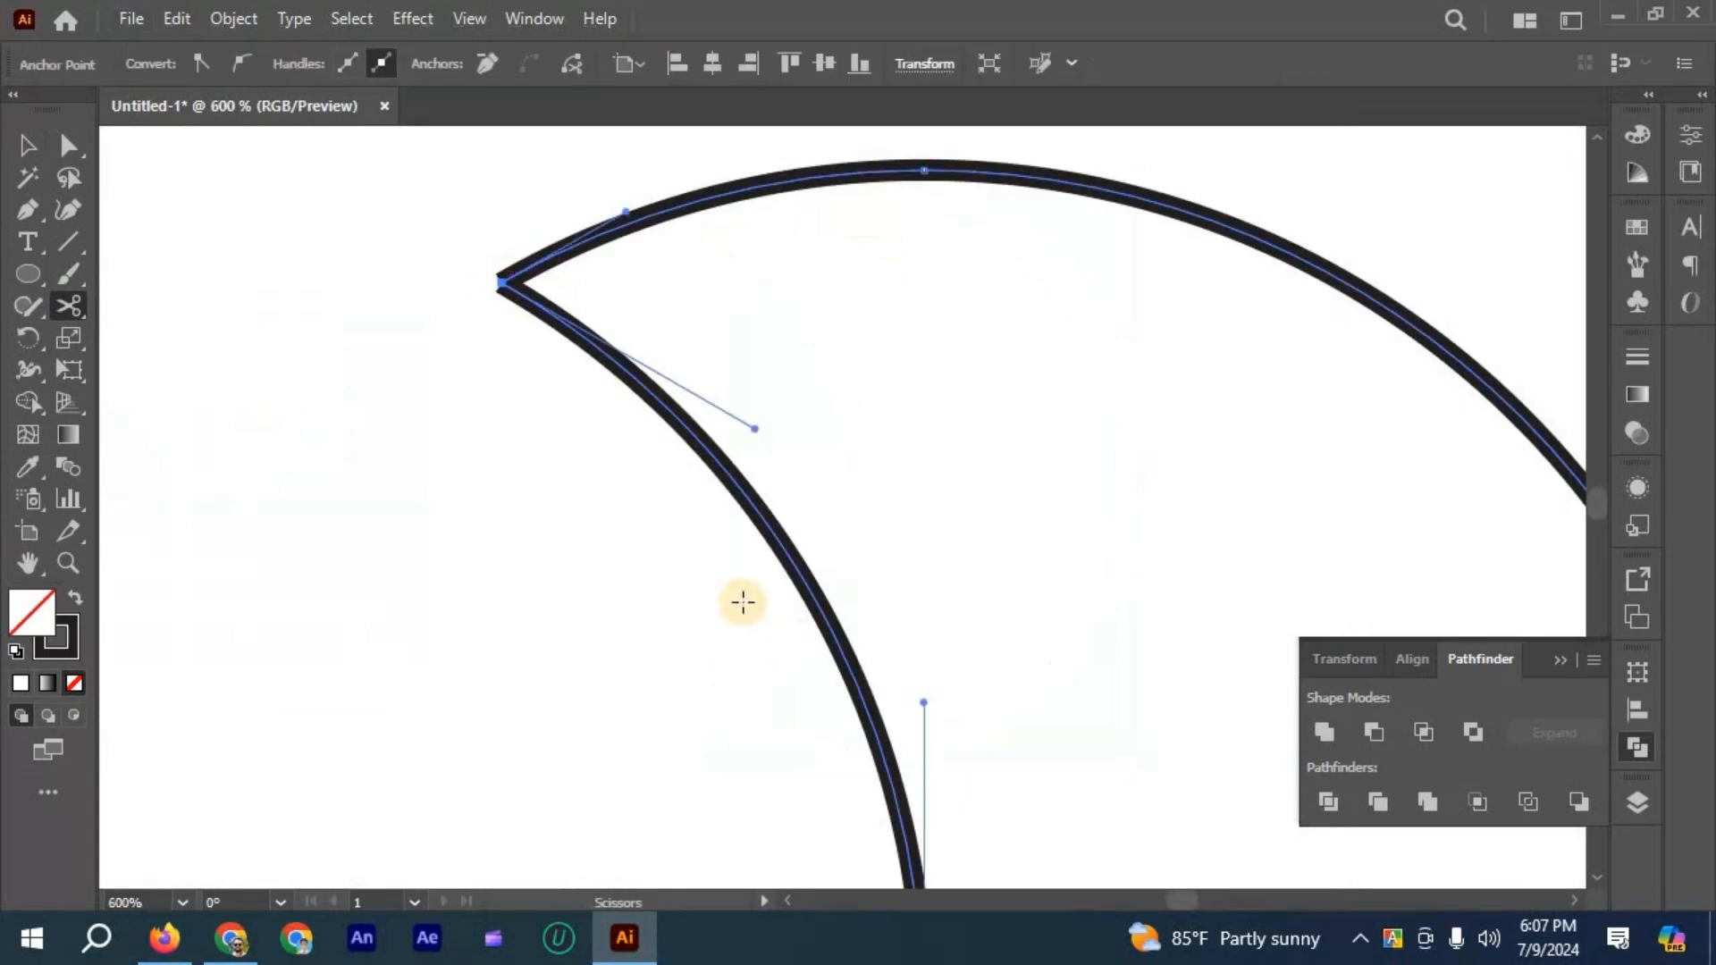
- Cut the crescent's outline at its lower tip to separate the inner arc from the outer arc
scroll(739, 590, down, 5)
scroll(661, 599, down, 2)
scroll(683, 658, up, 5)
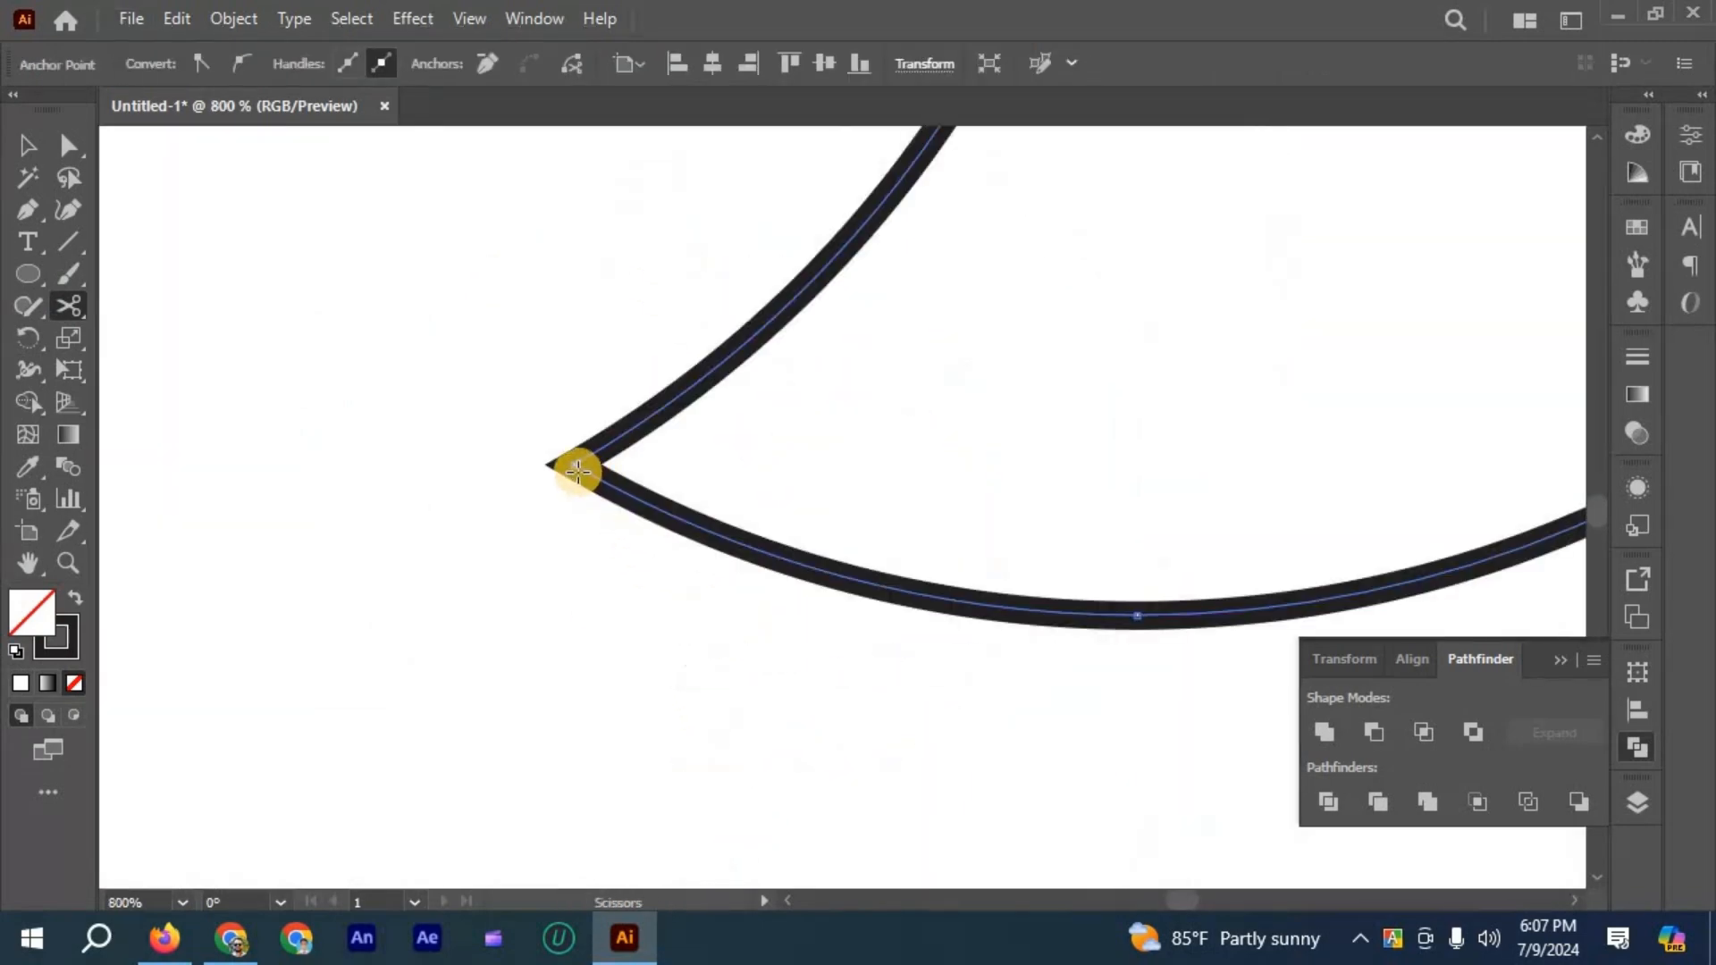
click(577, 465)
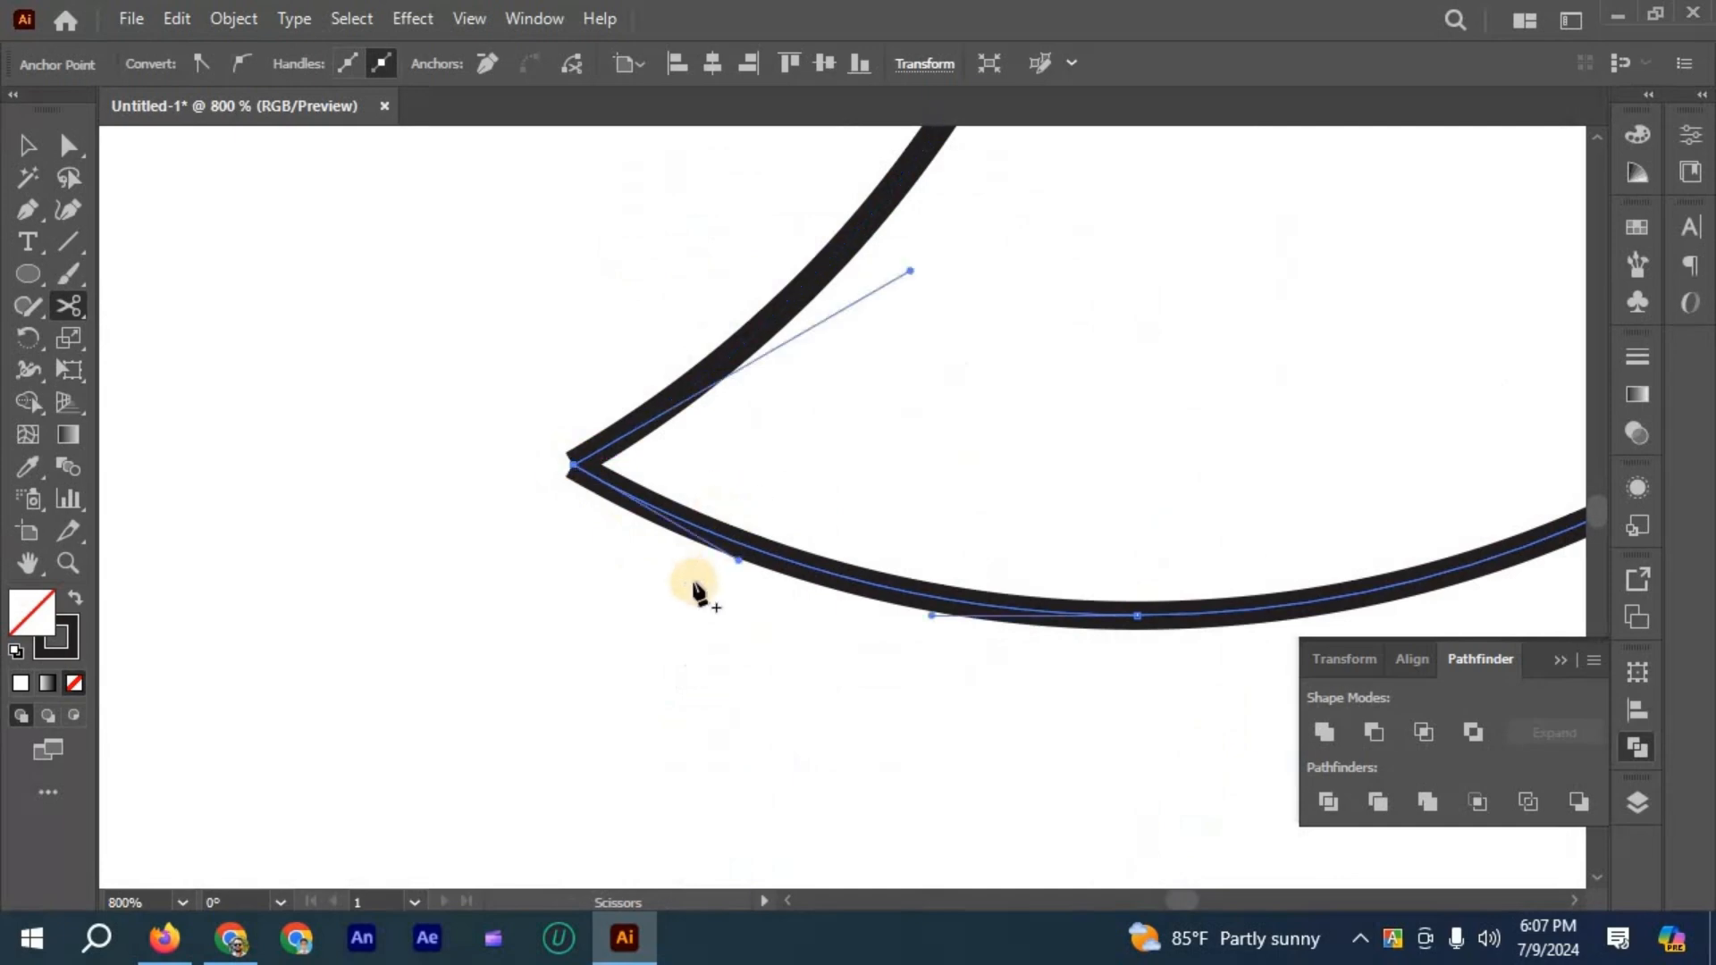
- Try moving the inner arc away from the outer arc, and undo the move
scroll(688, 587, down, 2)
scroll(689, 587, down, 2)
click(27, 144)
click(332, 383)
scroll(806, 494, up, 1)
drag(804, 493, 619, 491)
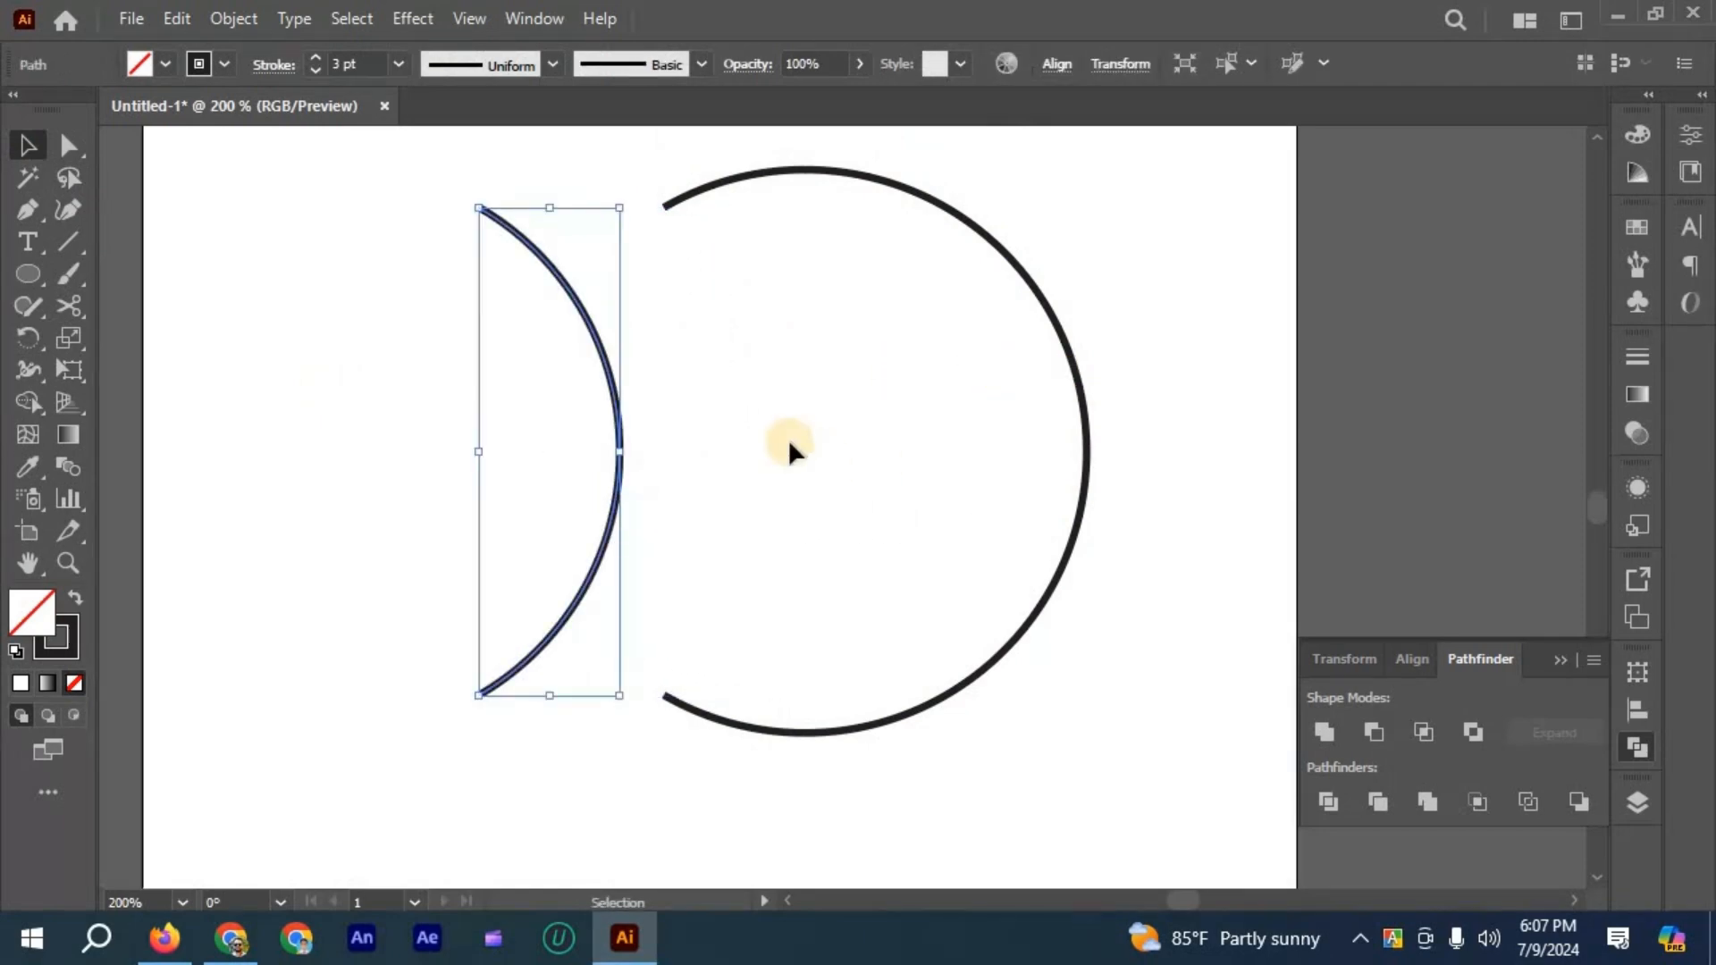
key(ctrl+z)
key(ctrl+z)
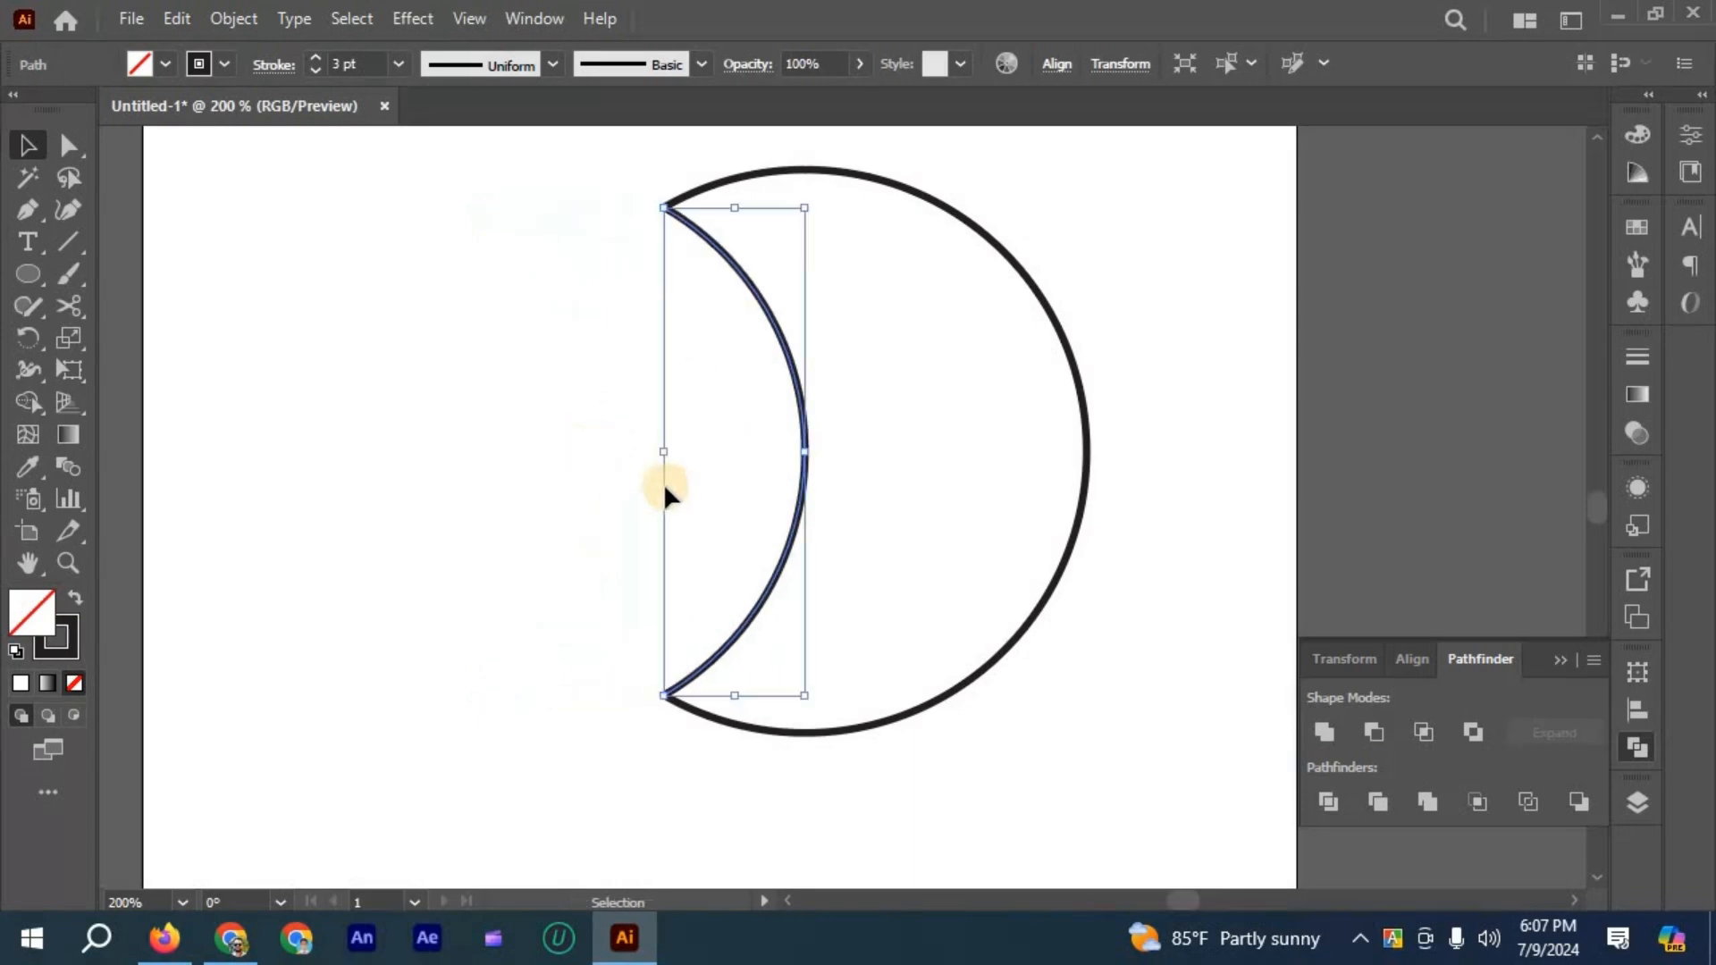
- Select the inner and outer arcs together and make a blend between them
click(604, 197)
drag(1081, 733, 581, 254)
drag(1037, 536, 1114, 695)
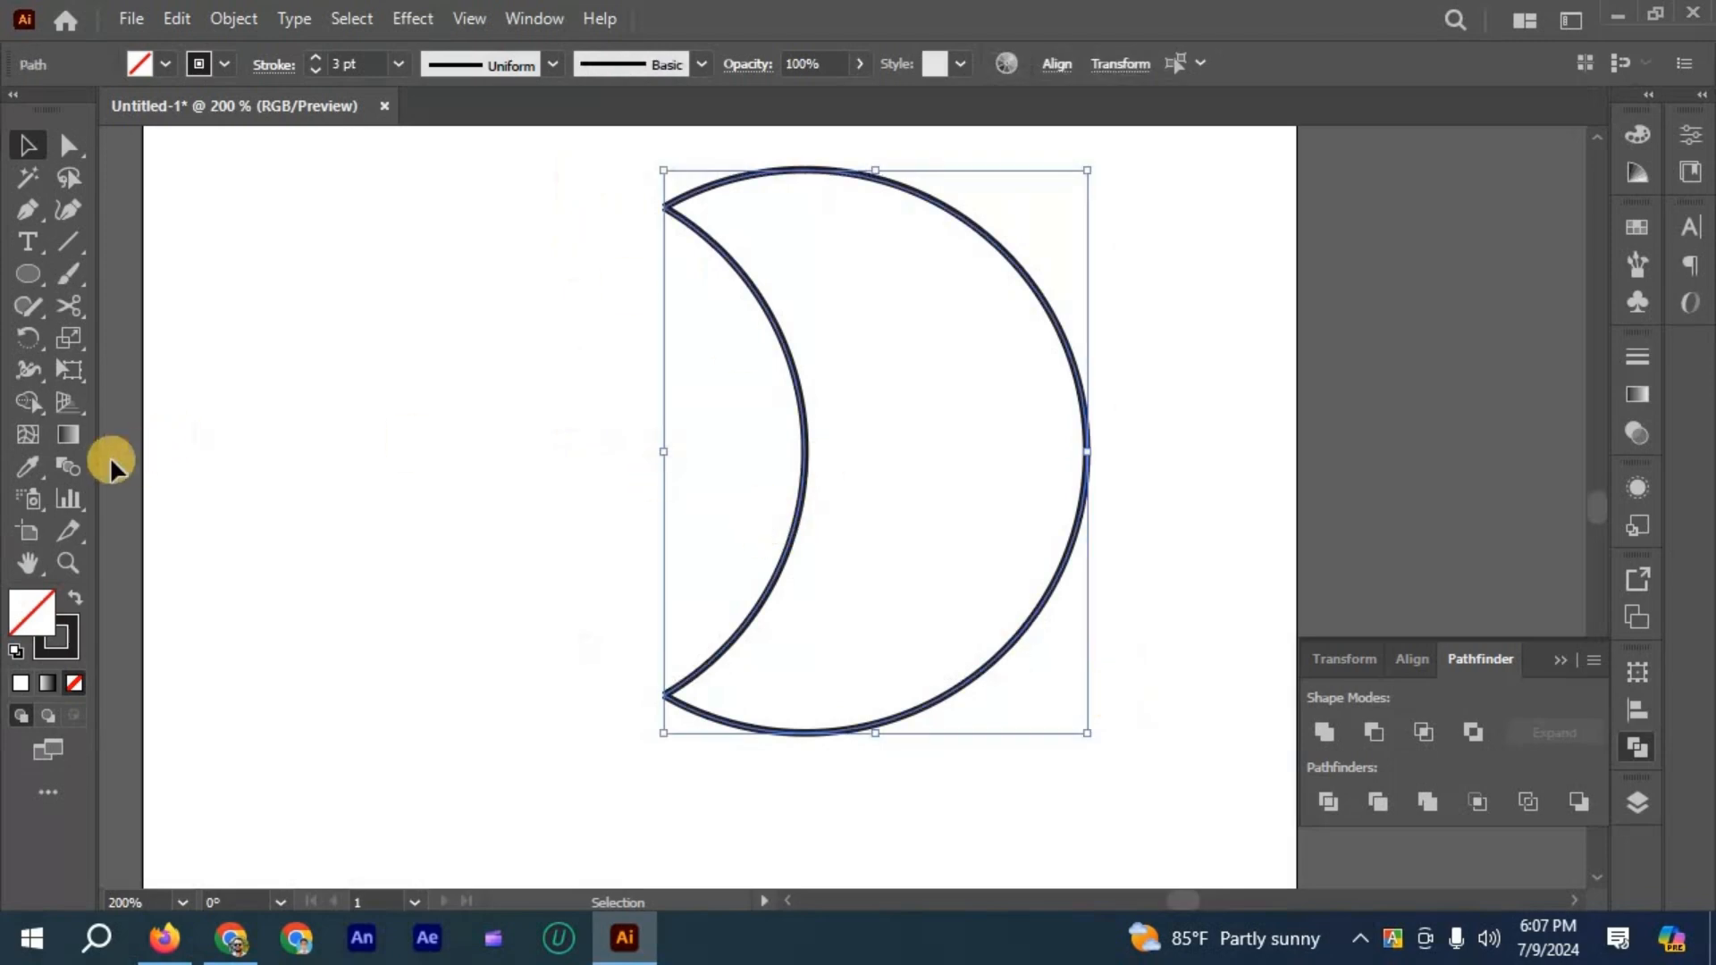
click(233, 18)
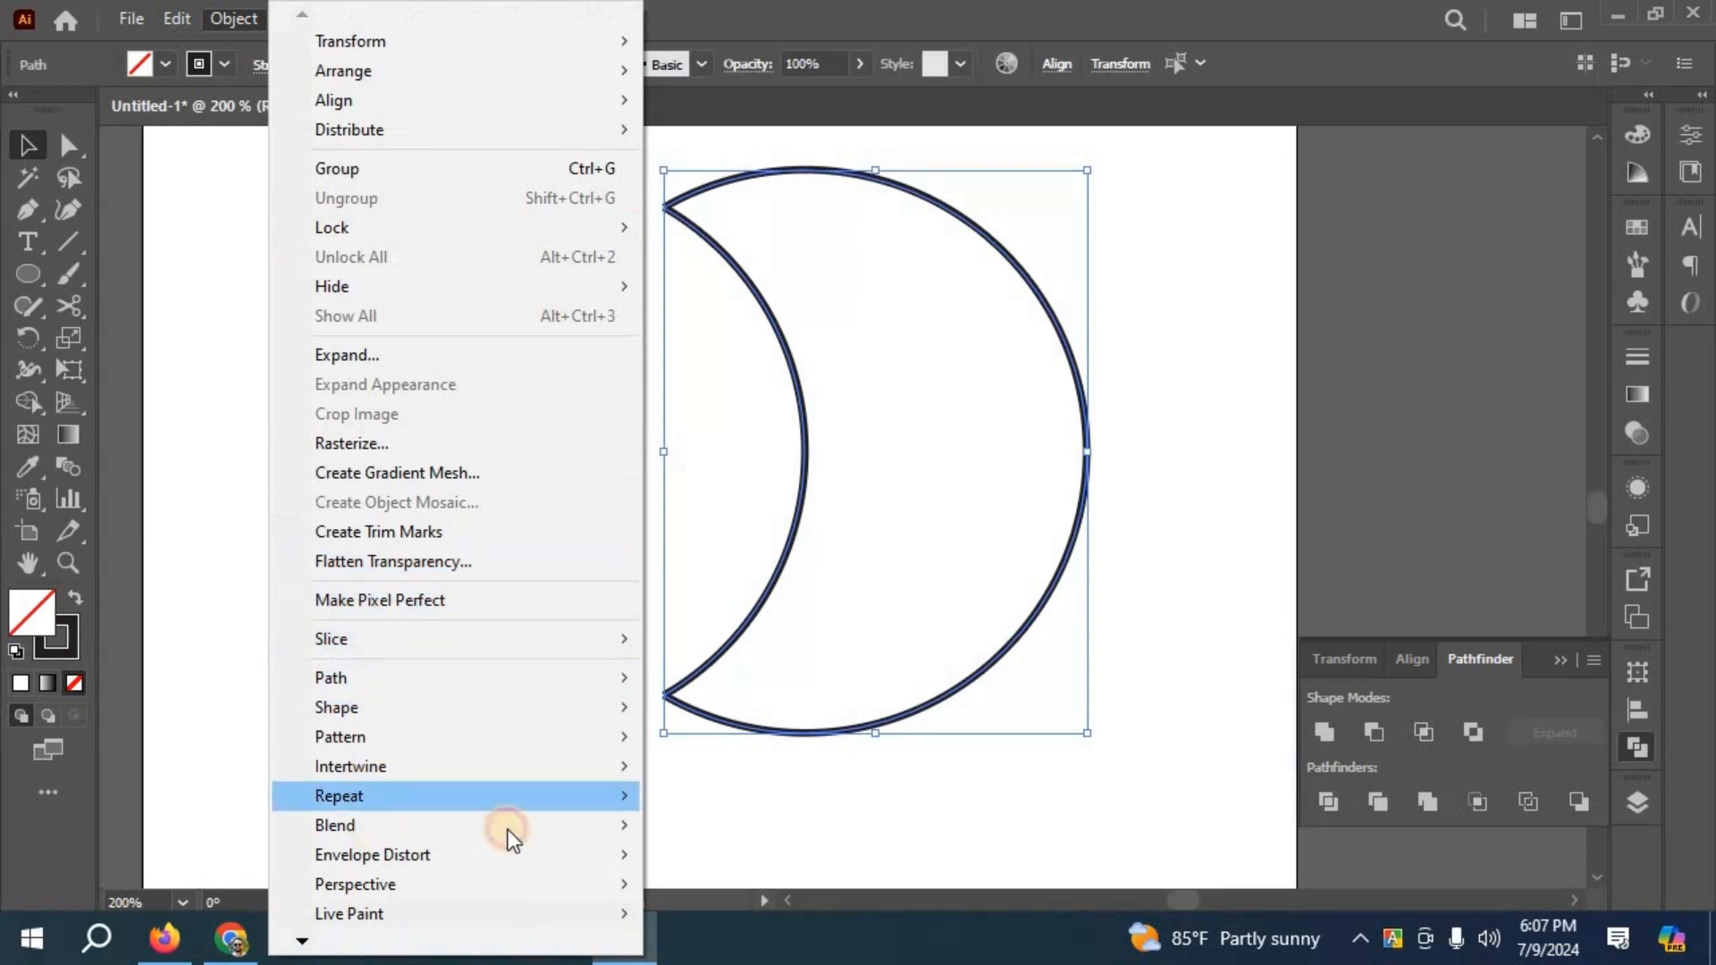
mouse_move(506, 827)
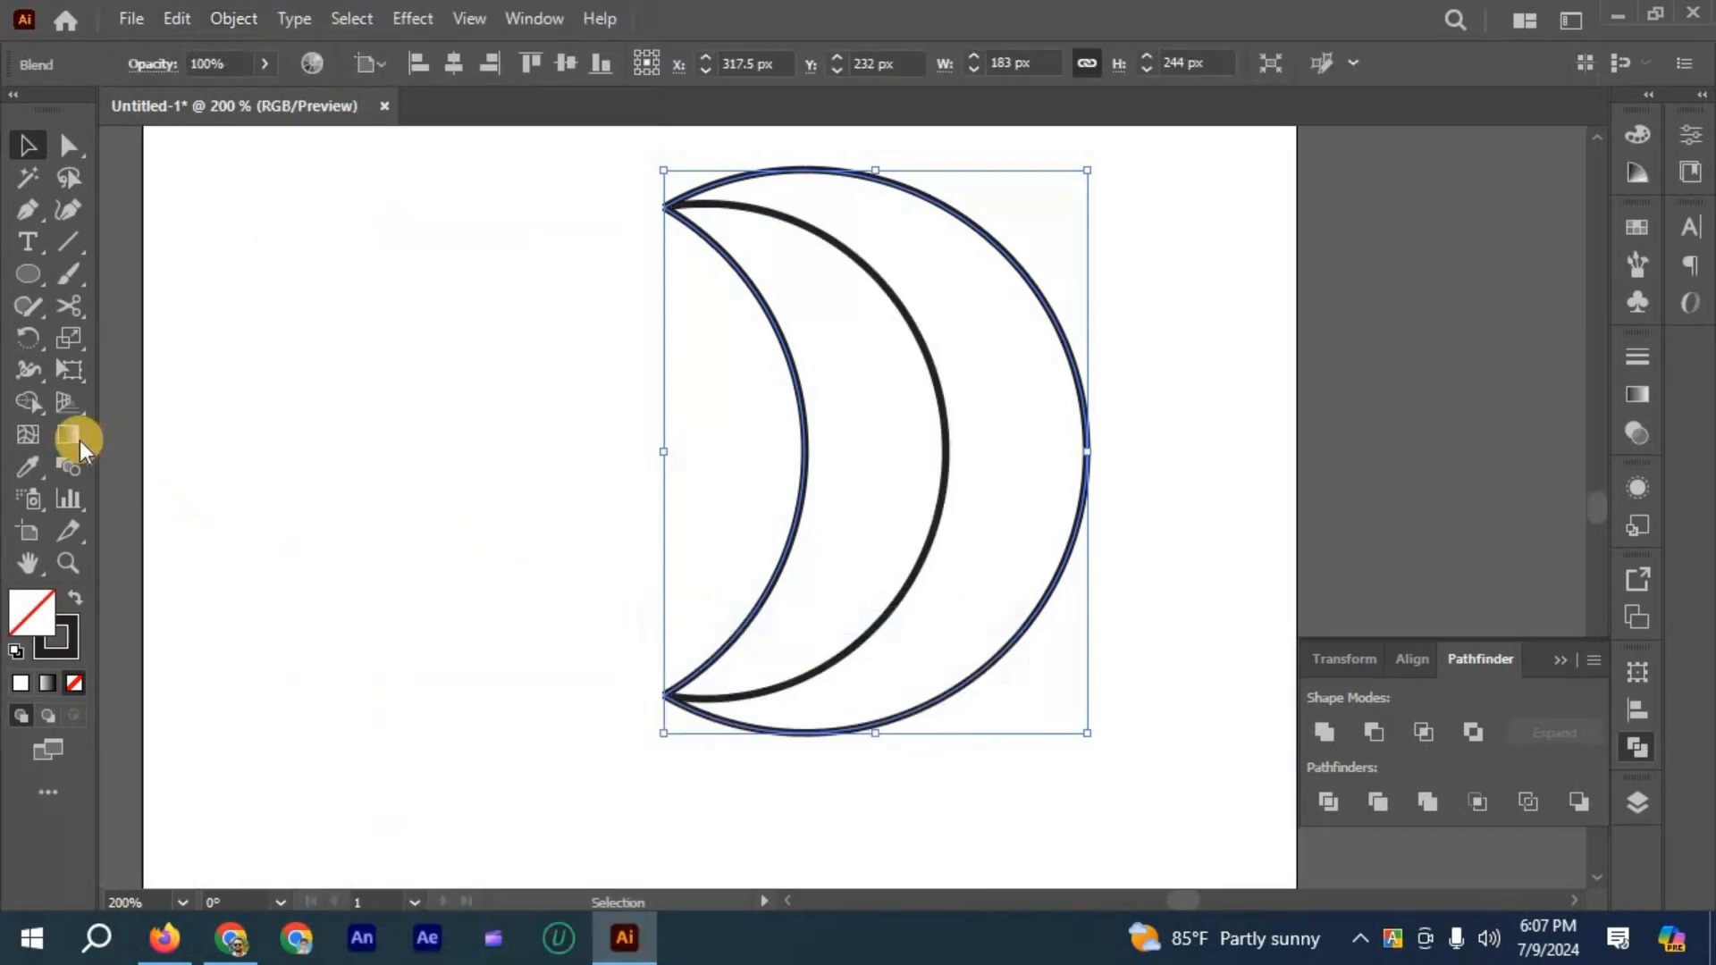
- Set the blend's spacing to Specified Steps with 7 steps between the two arcs
double_click(72, 468)
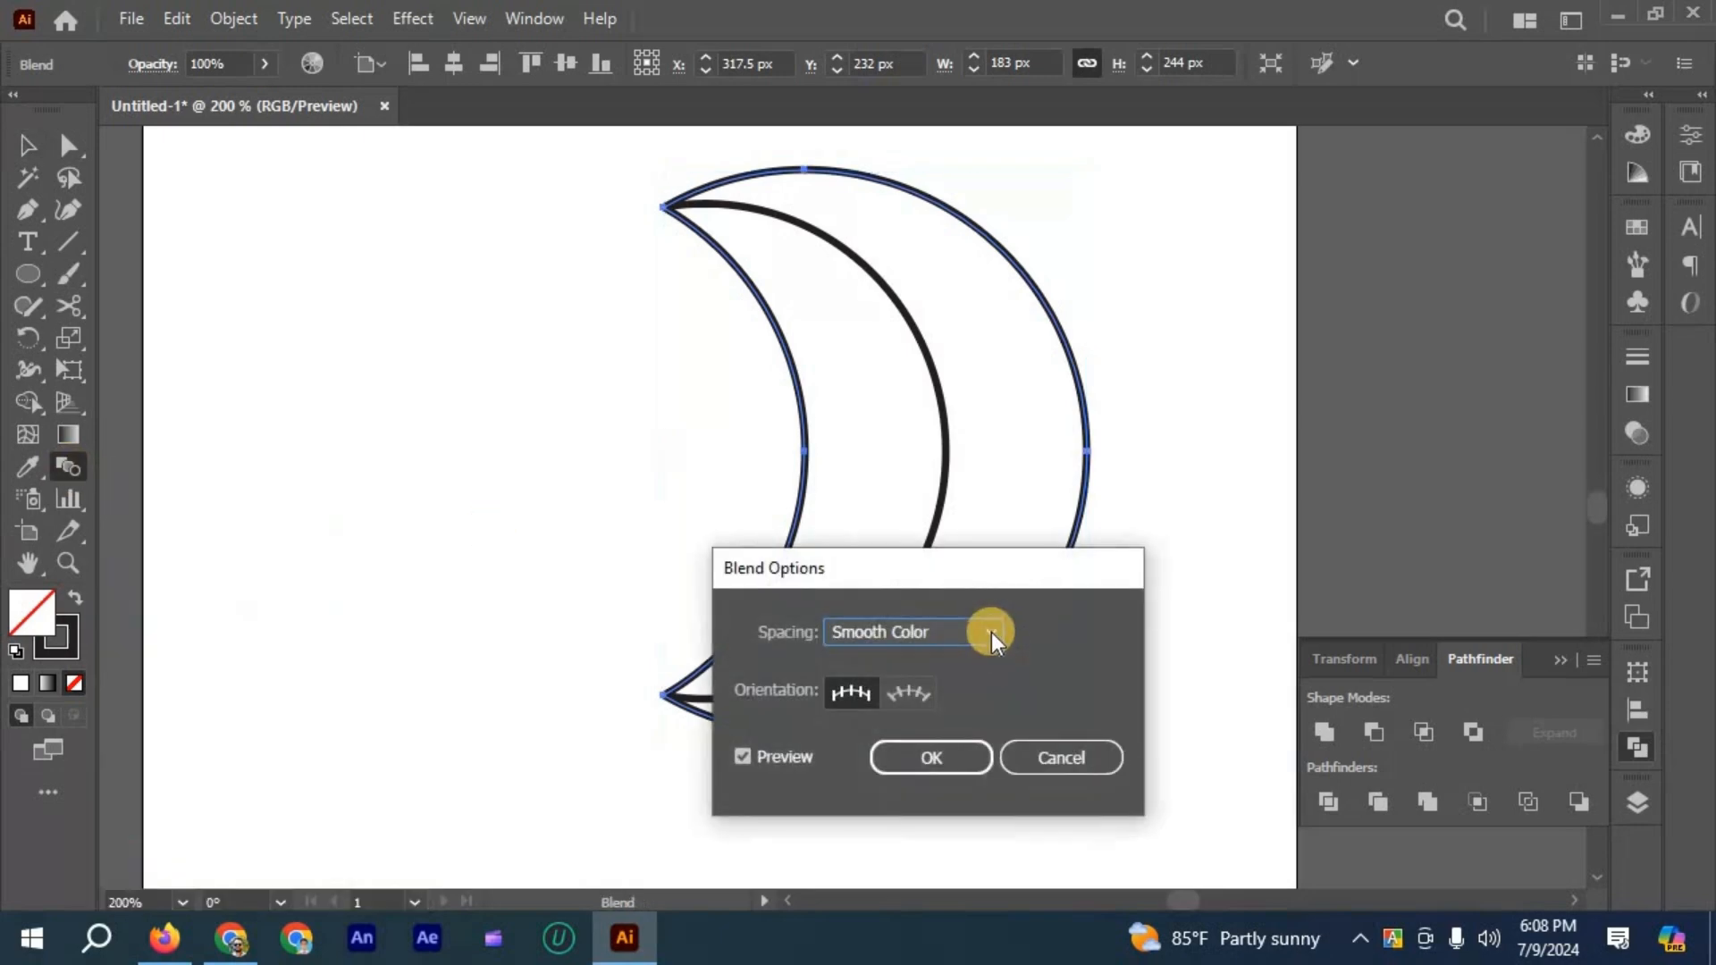
click(990, 631)
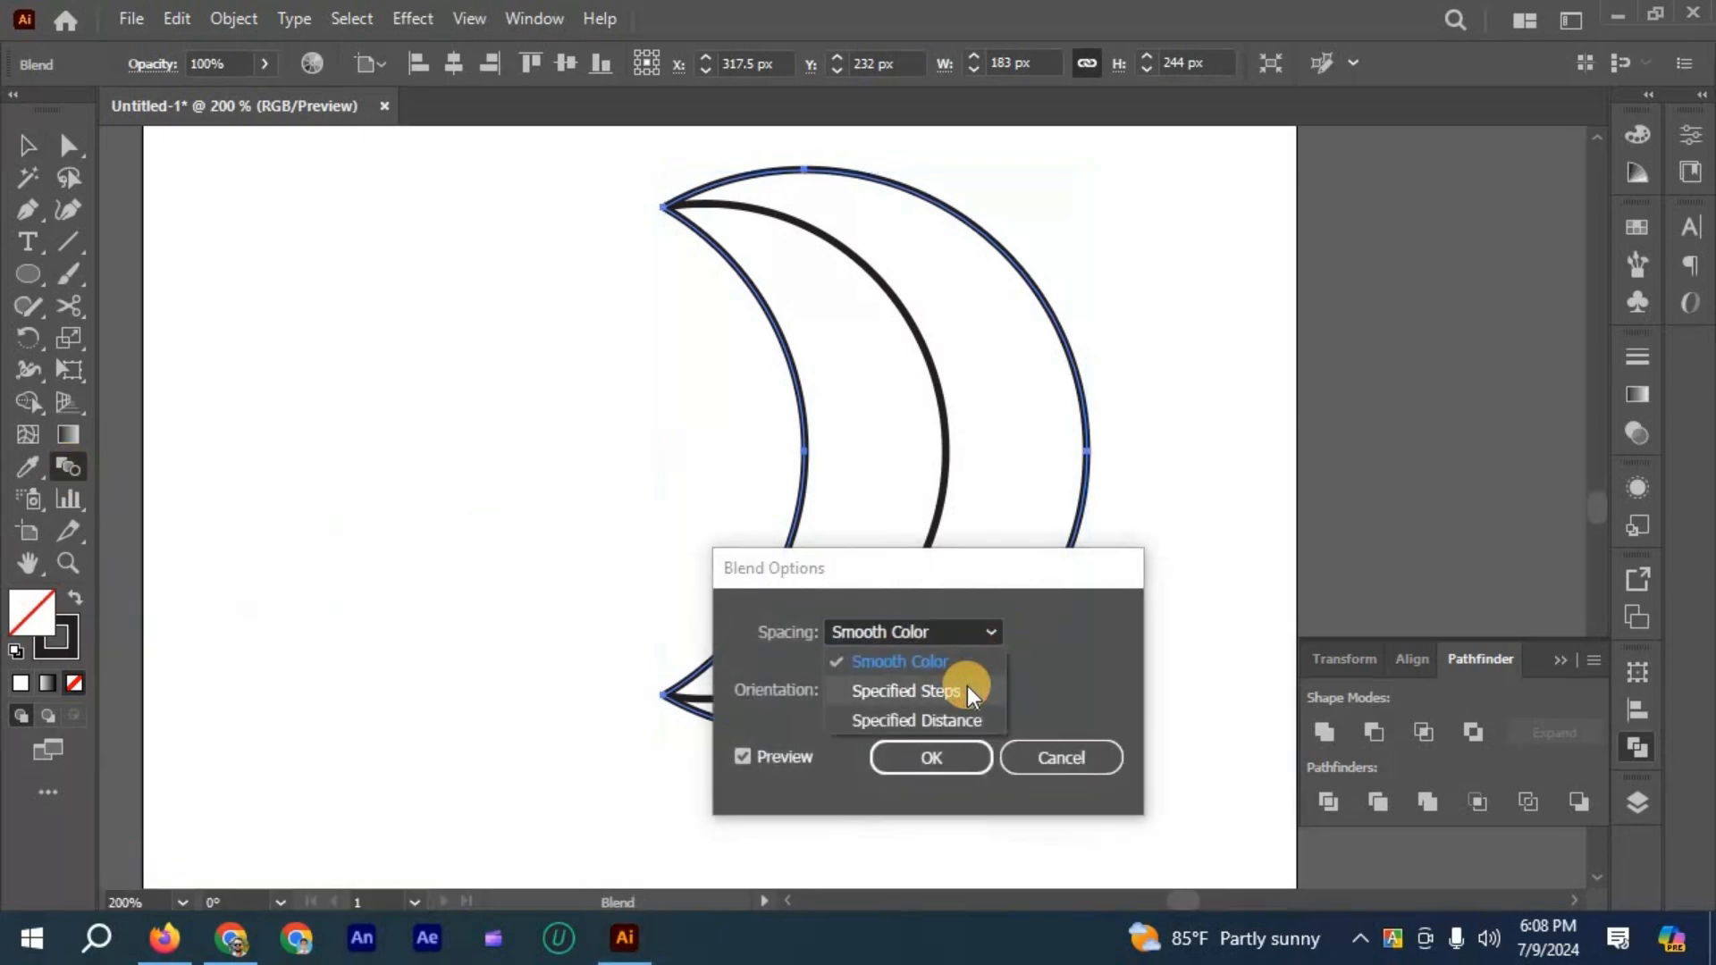
click(967, 686)
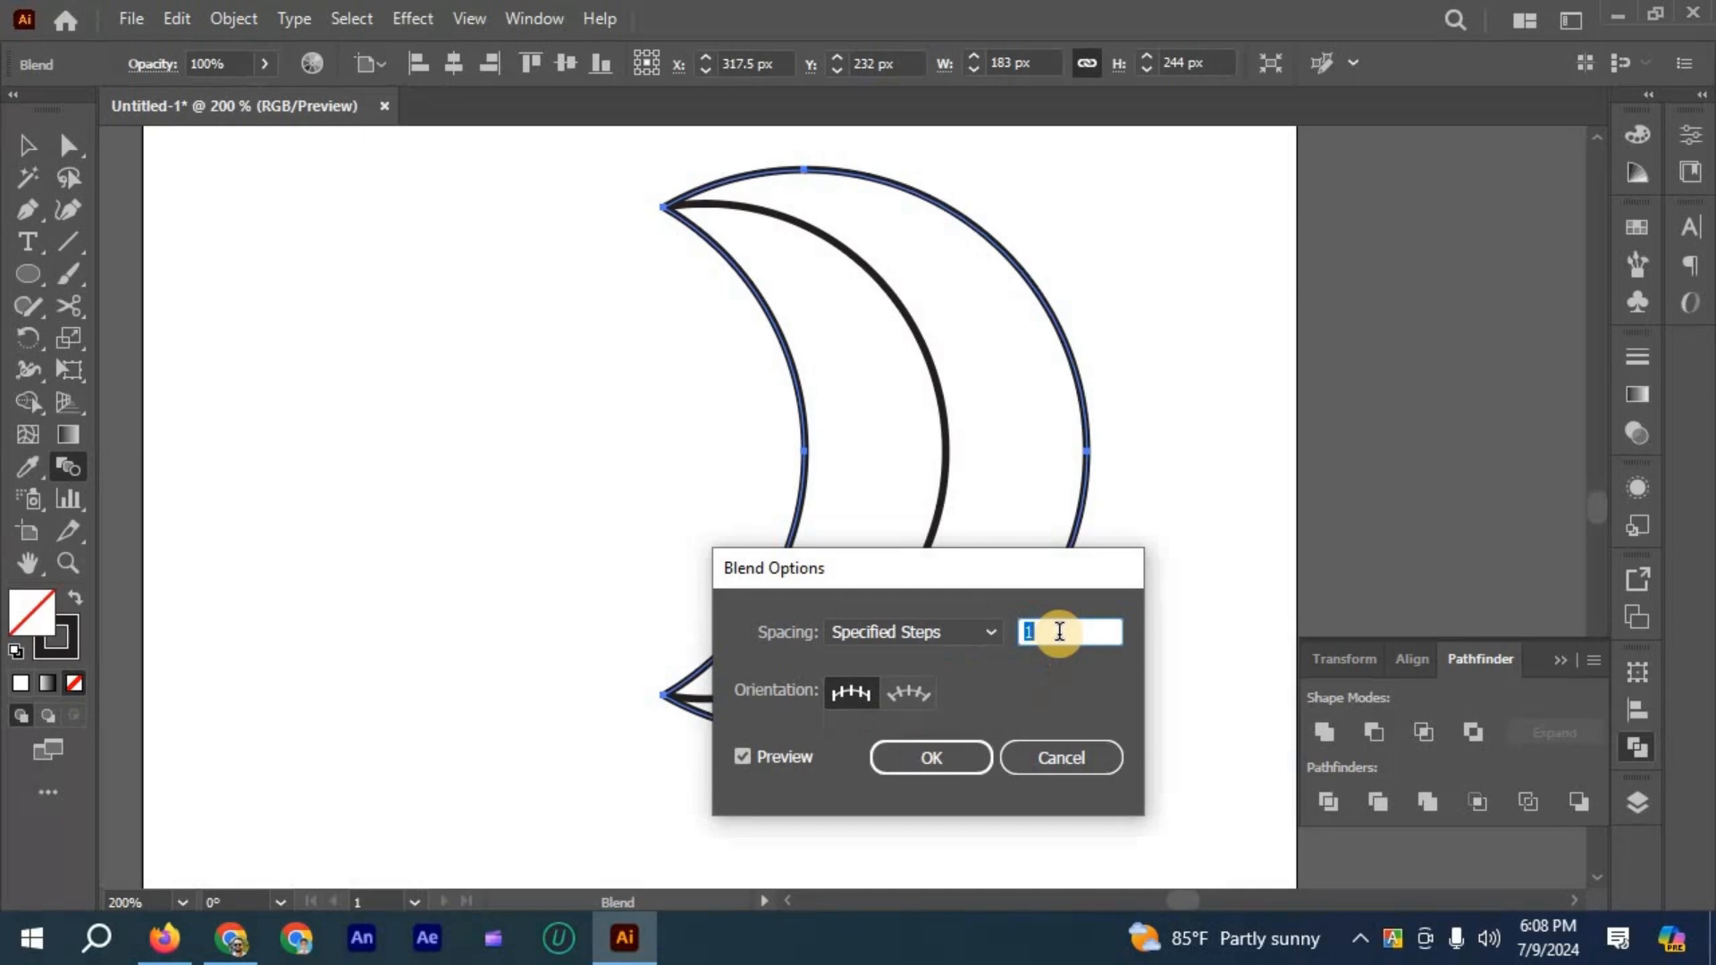
scroll(1059, 631, up, 5)
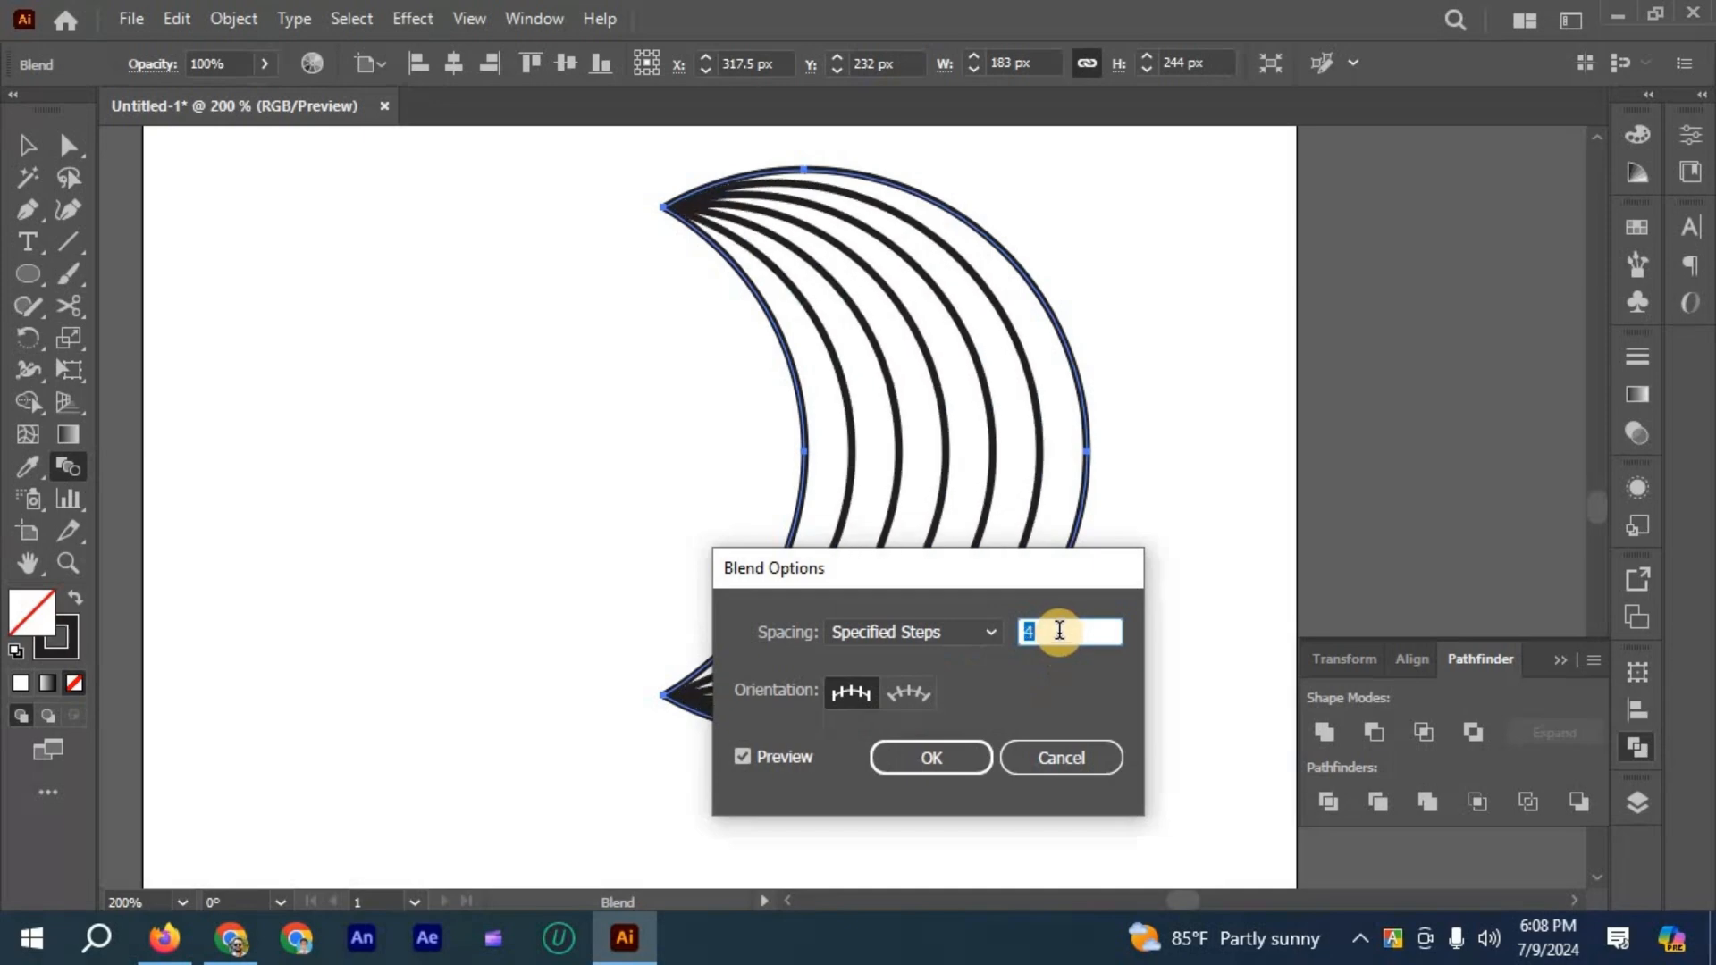
scroll(1059, 631, up, 2)
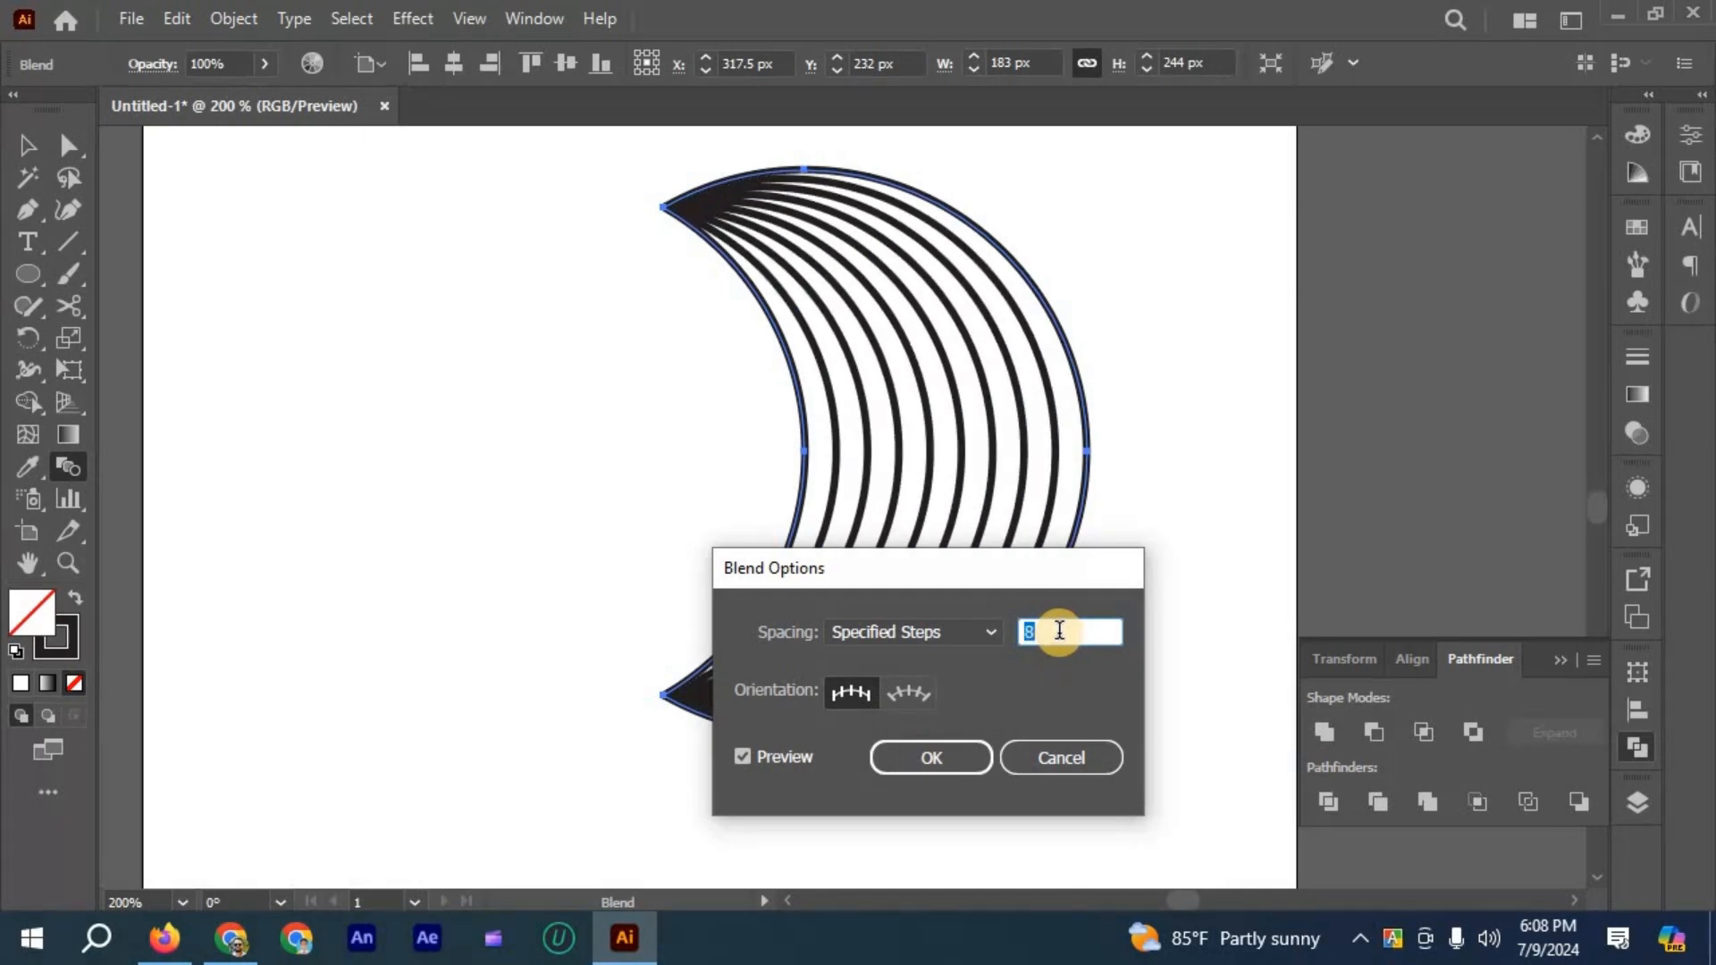
scroll(1059, 631, down, 1)
drag(409, 448, 579, 382)
click(563, 582)
- Select the blended crescent and expand it into a group of individual curved lines
click(27, 145)
click(711, 291)
scroll(712, 292, down, 2)
drag(712, 292, 1019, 608)
scroll(1019, 608, up, 1)
click(234, 23)
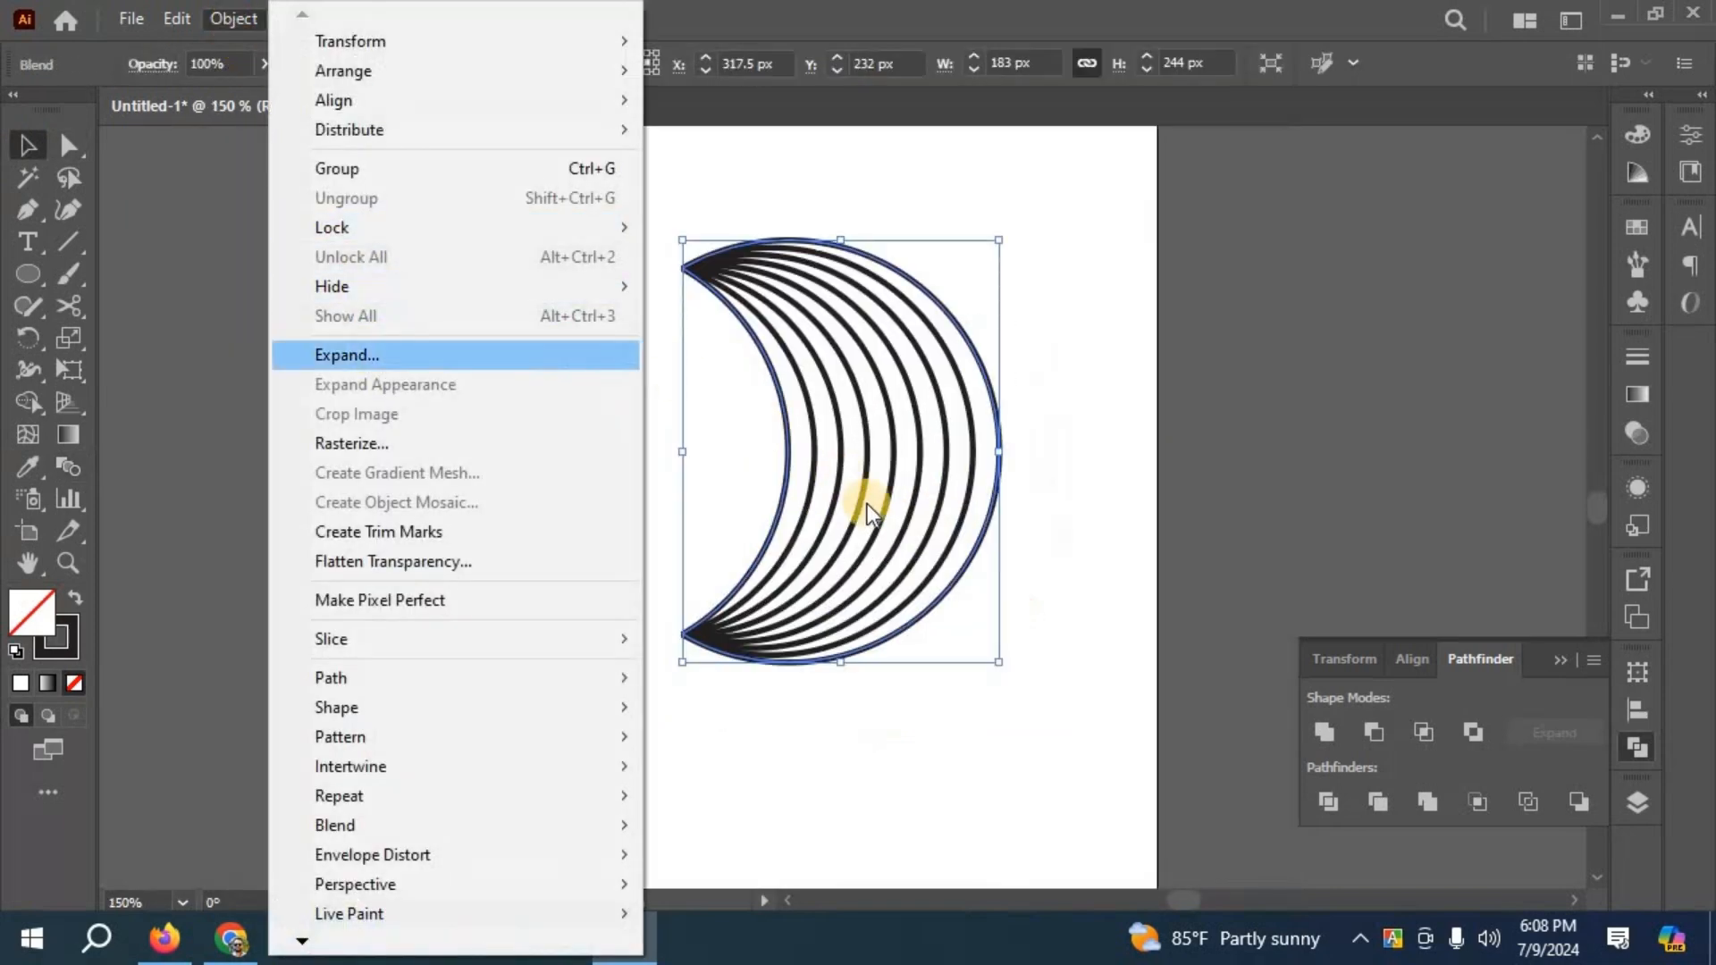
click(954, 579)
- Expand the grouped lines again to turn their strokes into filled shapes, and deselect them
click(234, 18)
click(384, 355)
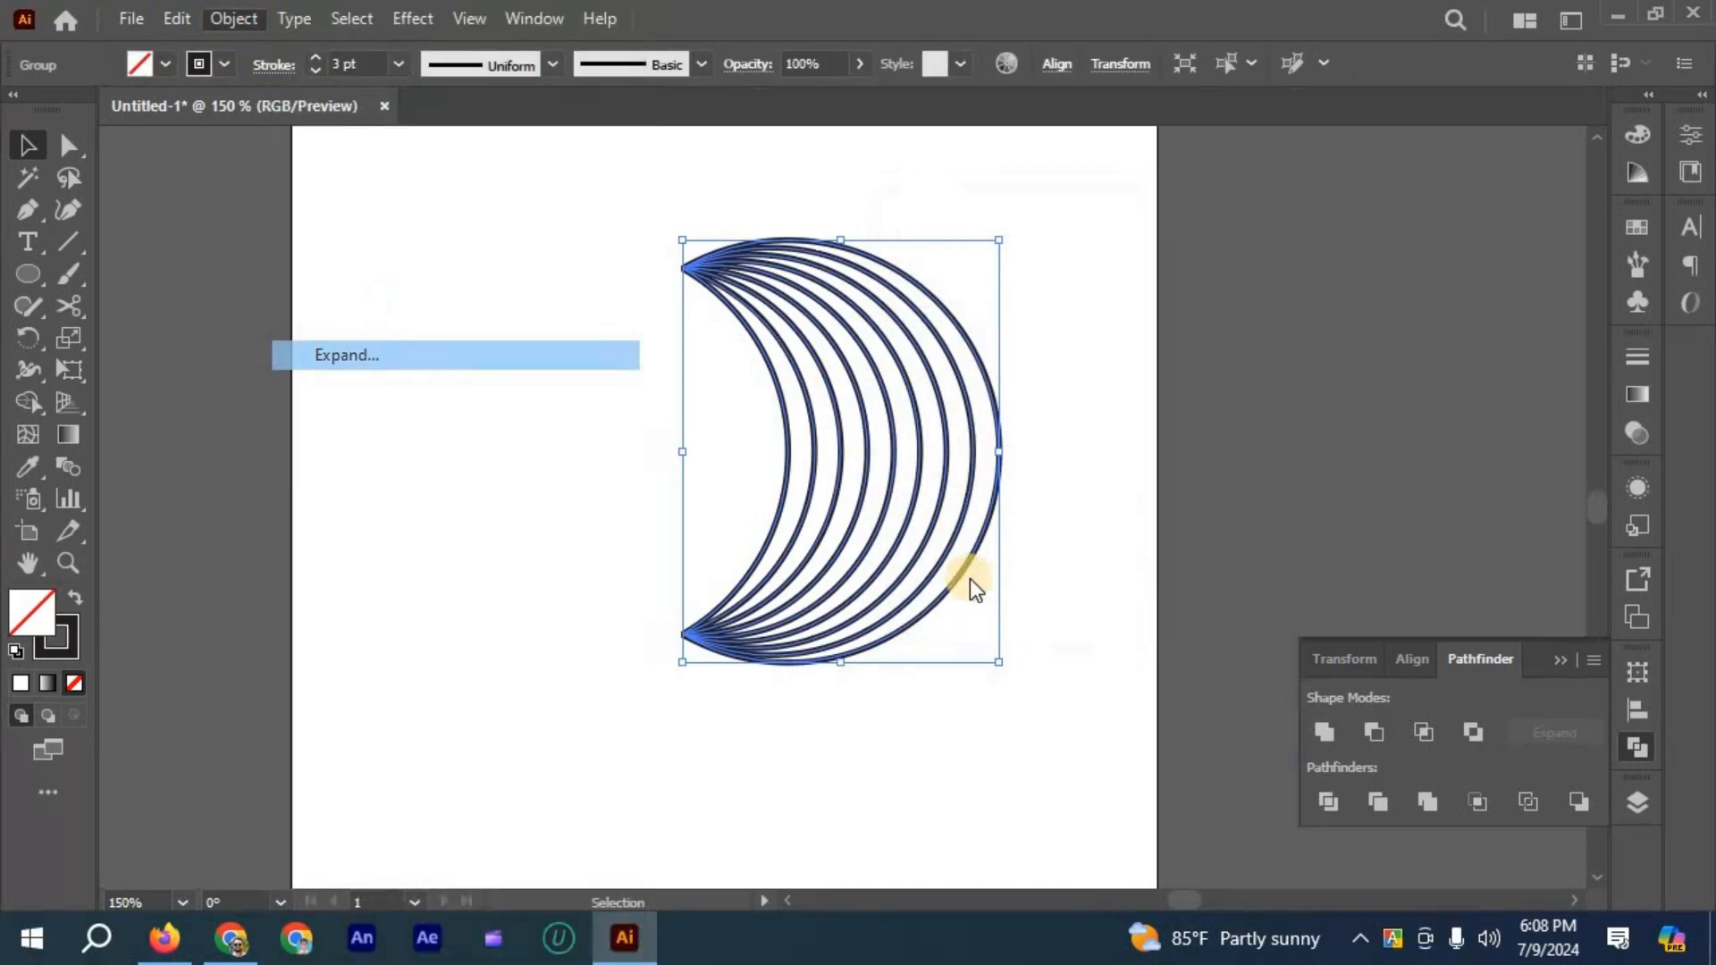
click(962, 582)
click(989, 339)
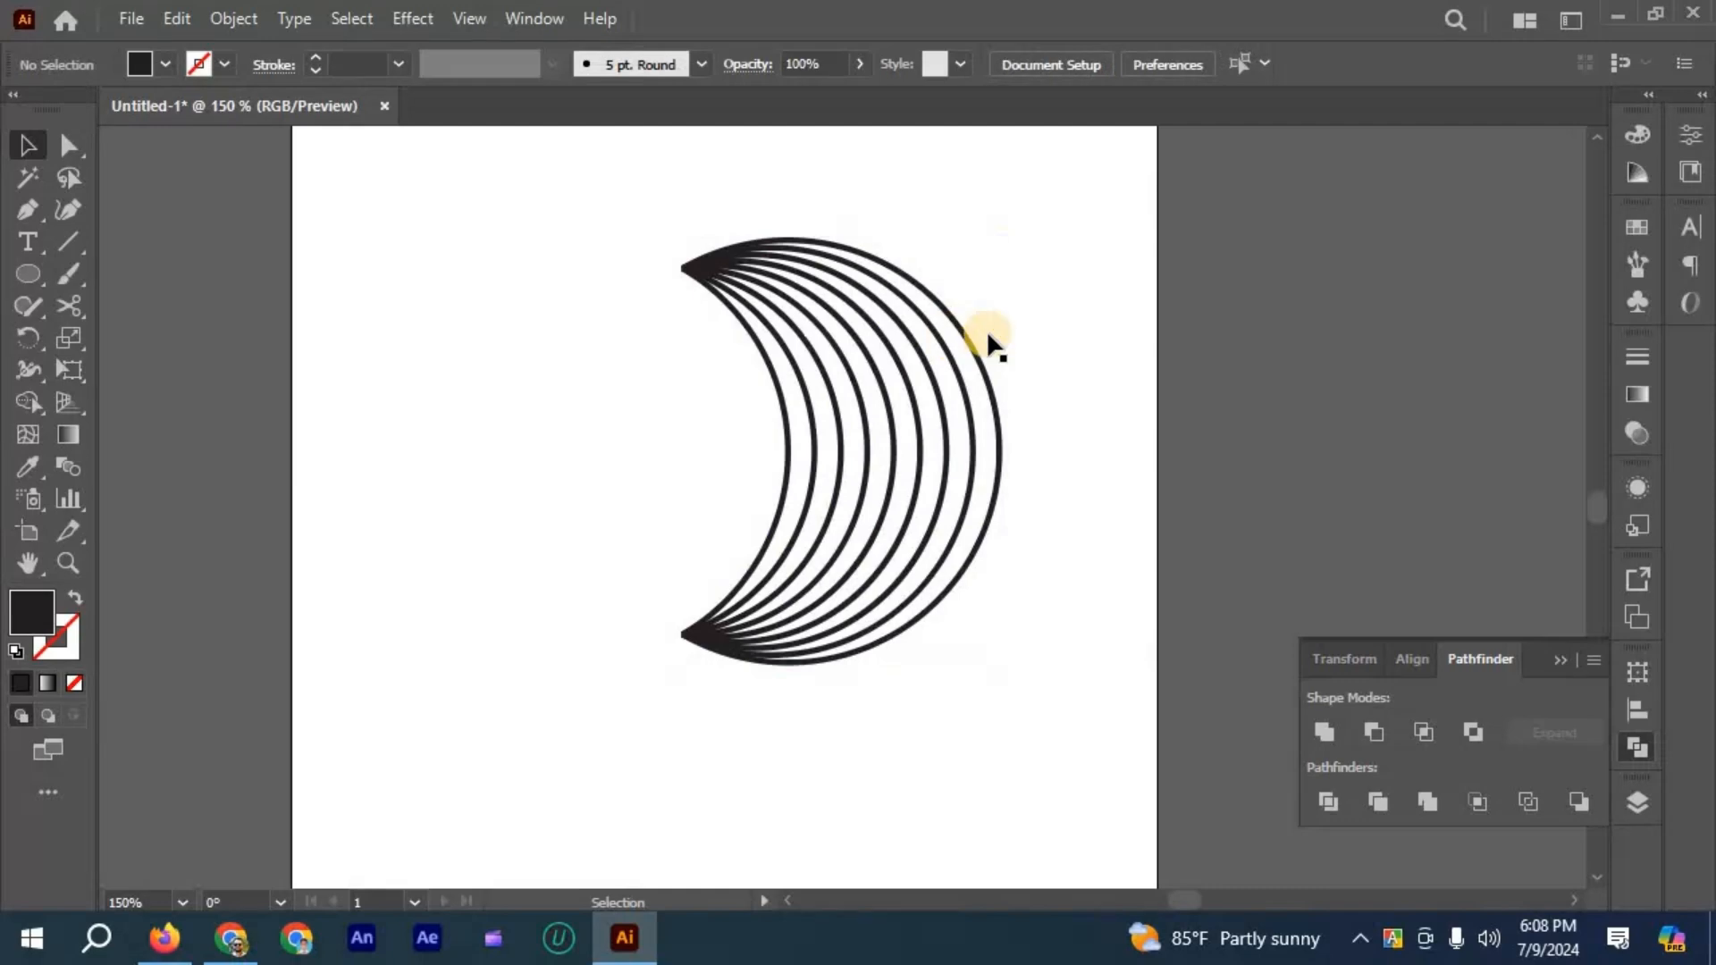
- Examine the expanded crescent lines up close to check their outlines
scroll(990, 340, up, 3)
click(983, 335)
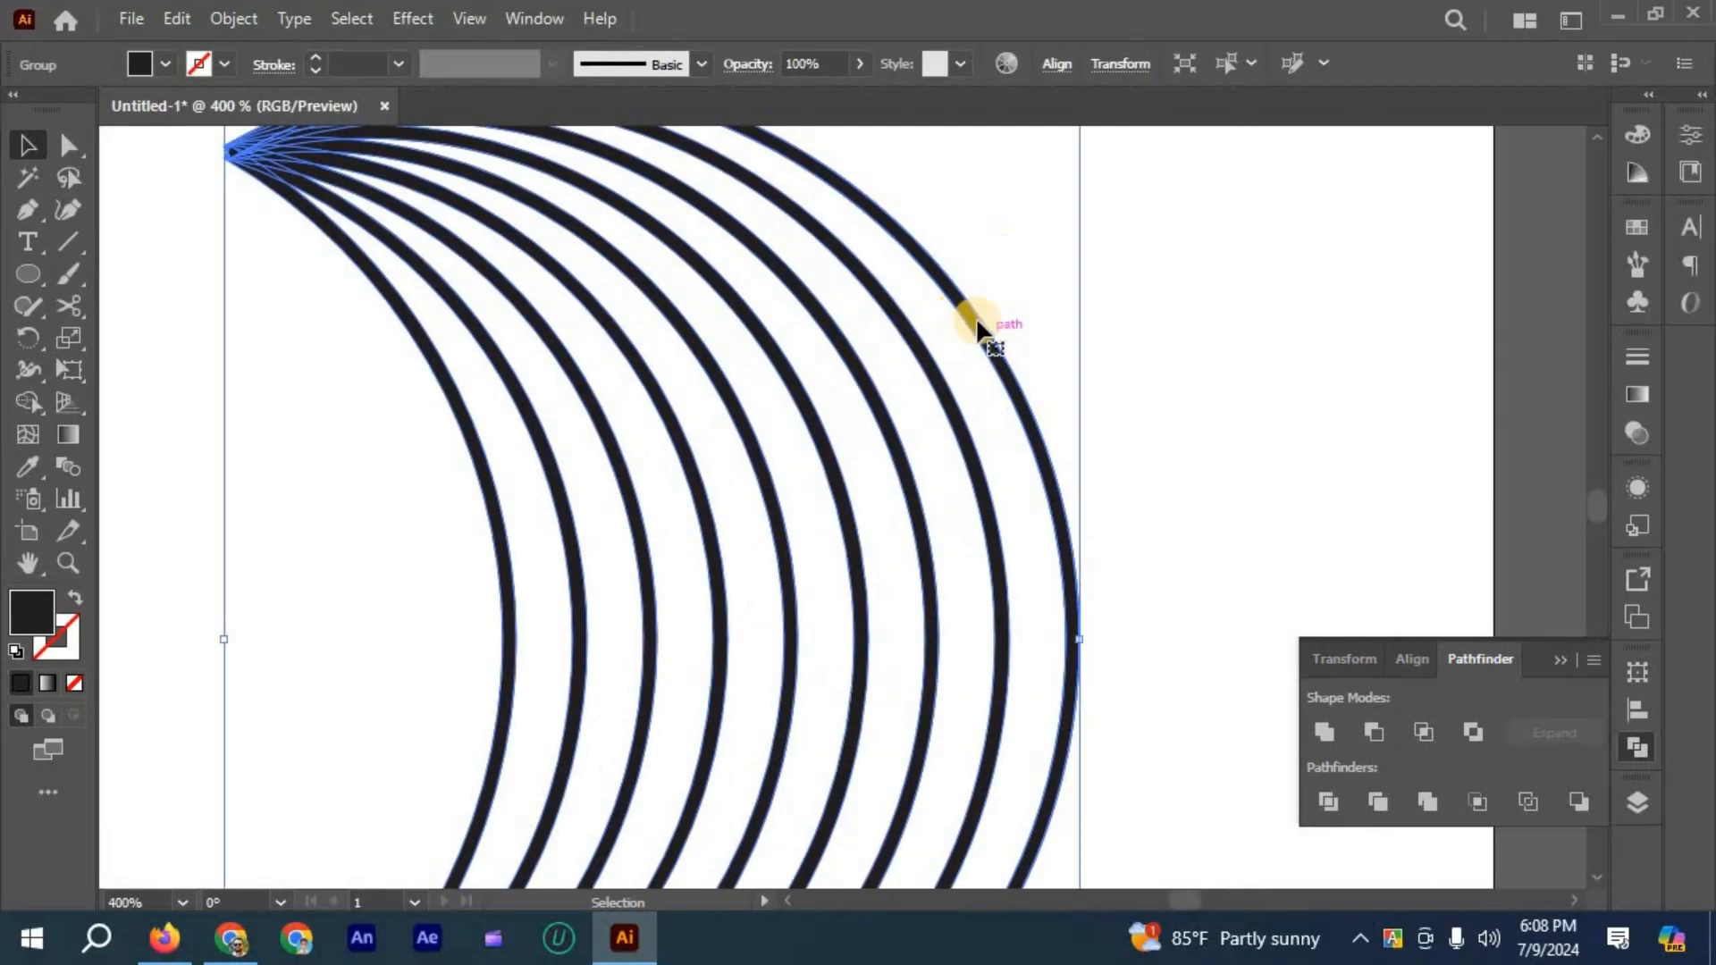
scroll(992, 358, down, 3)
click(988, 381)
click(508, 309)
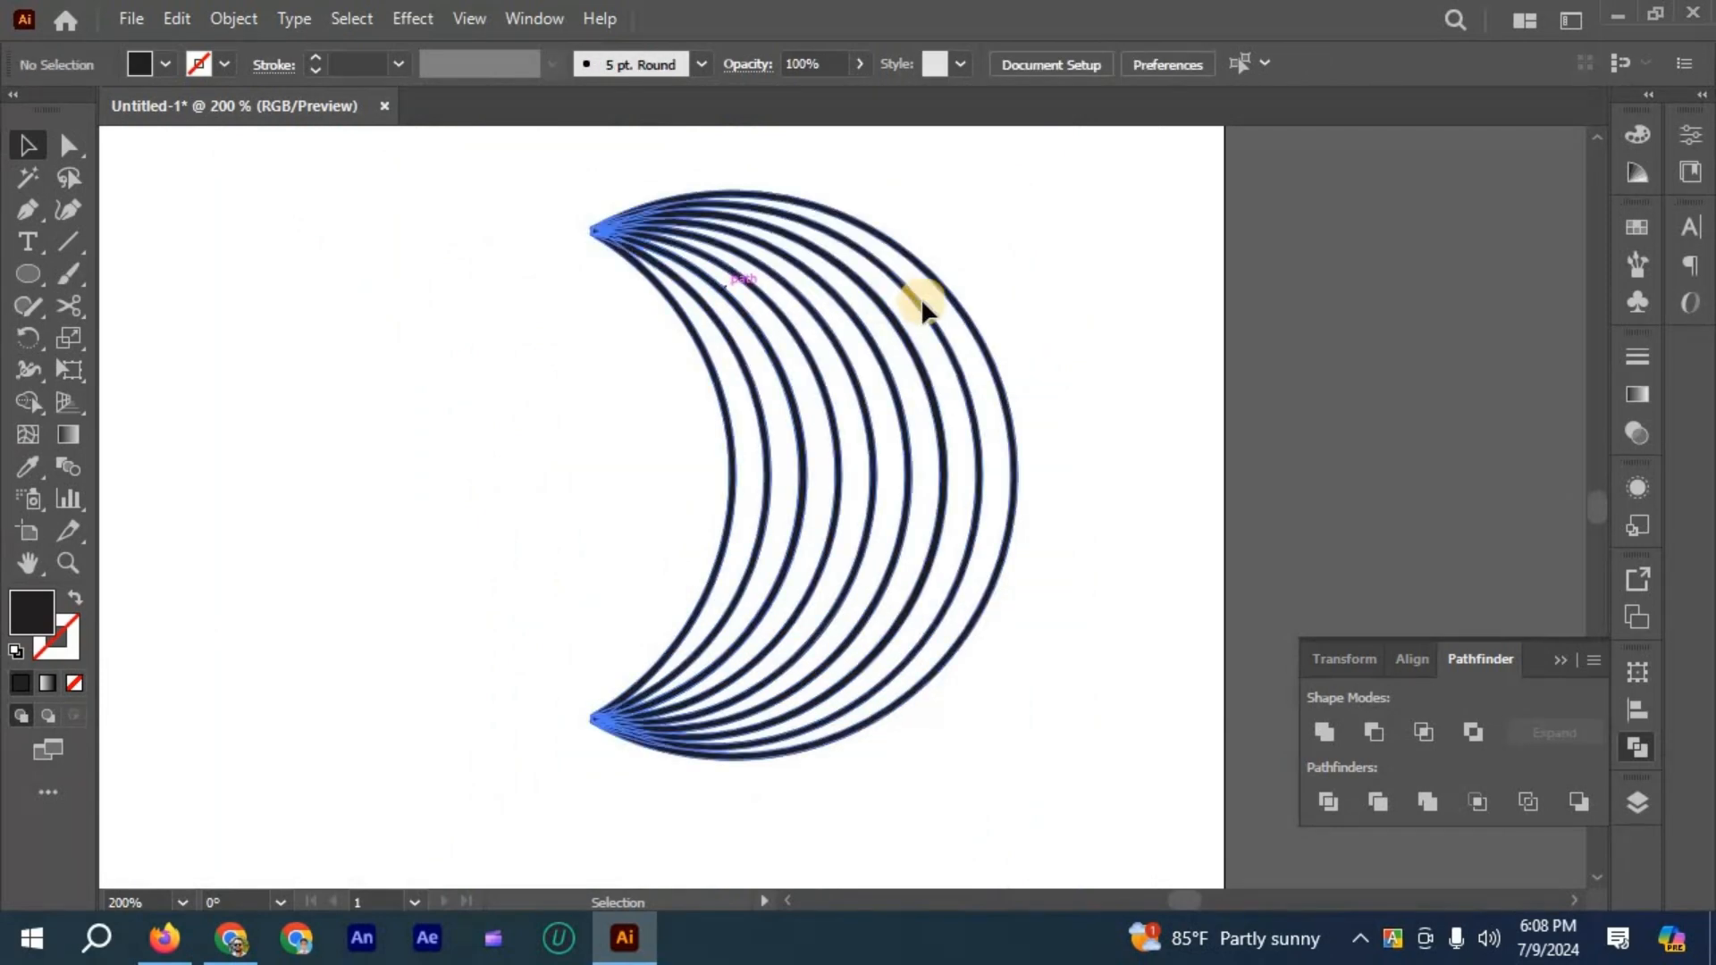
drag(922, 302, 879, 310)
scroll(1031, 301, down, 1)
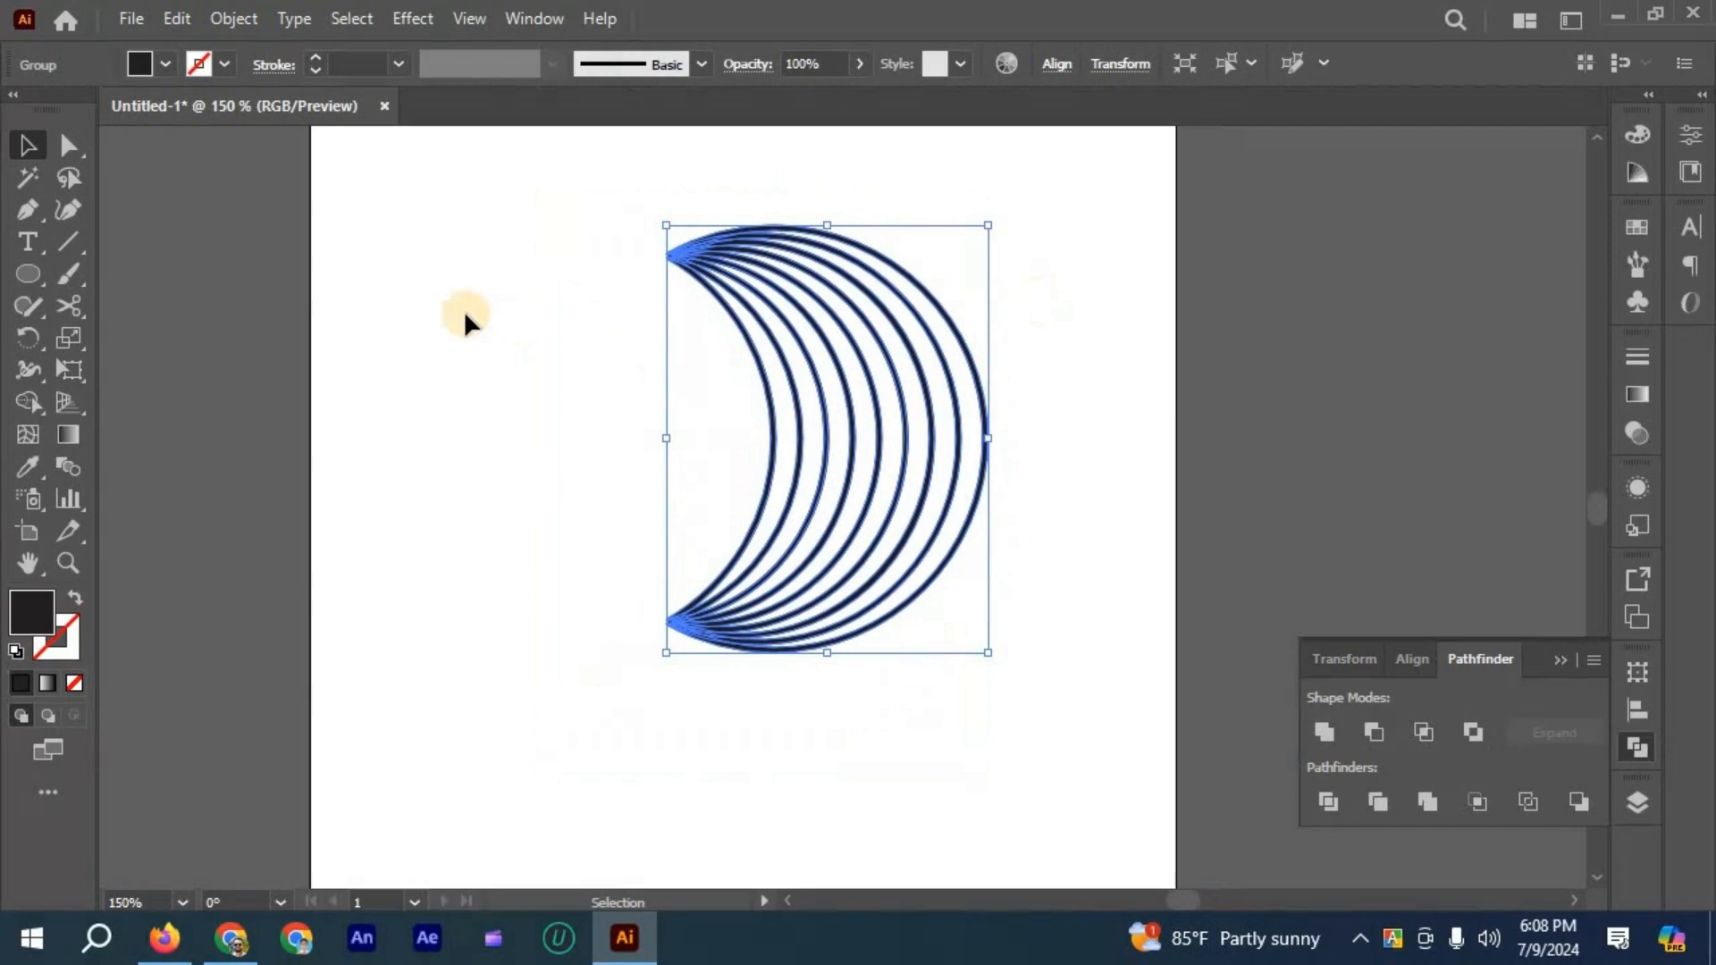
drag(676, 247, 522, 323)
click(303, 215)
- Fill the crescent line group with the white-to-black linear gradient swatch and deselect it
click(768, 415)
click(166, 63)
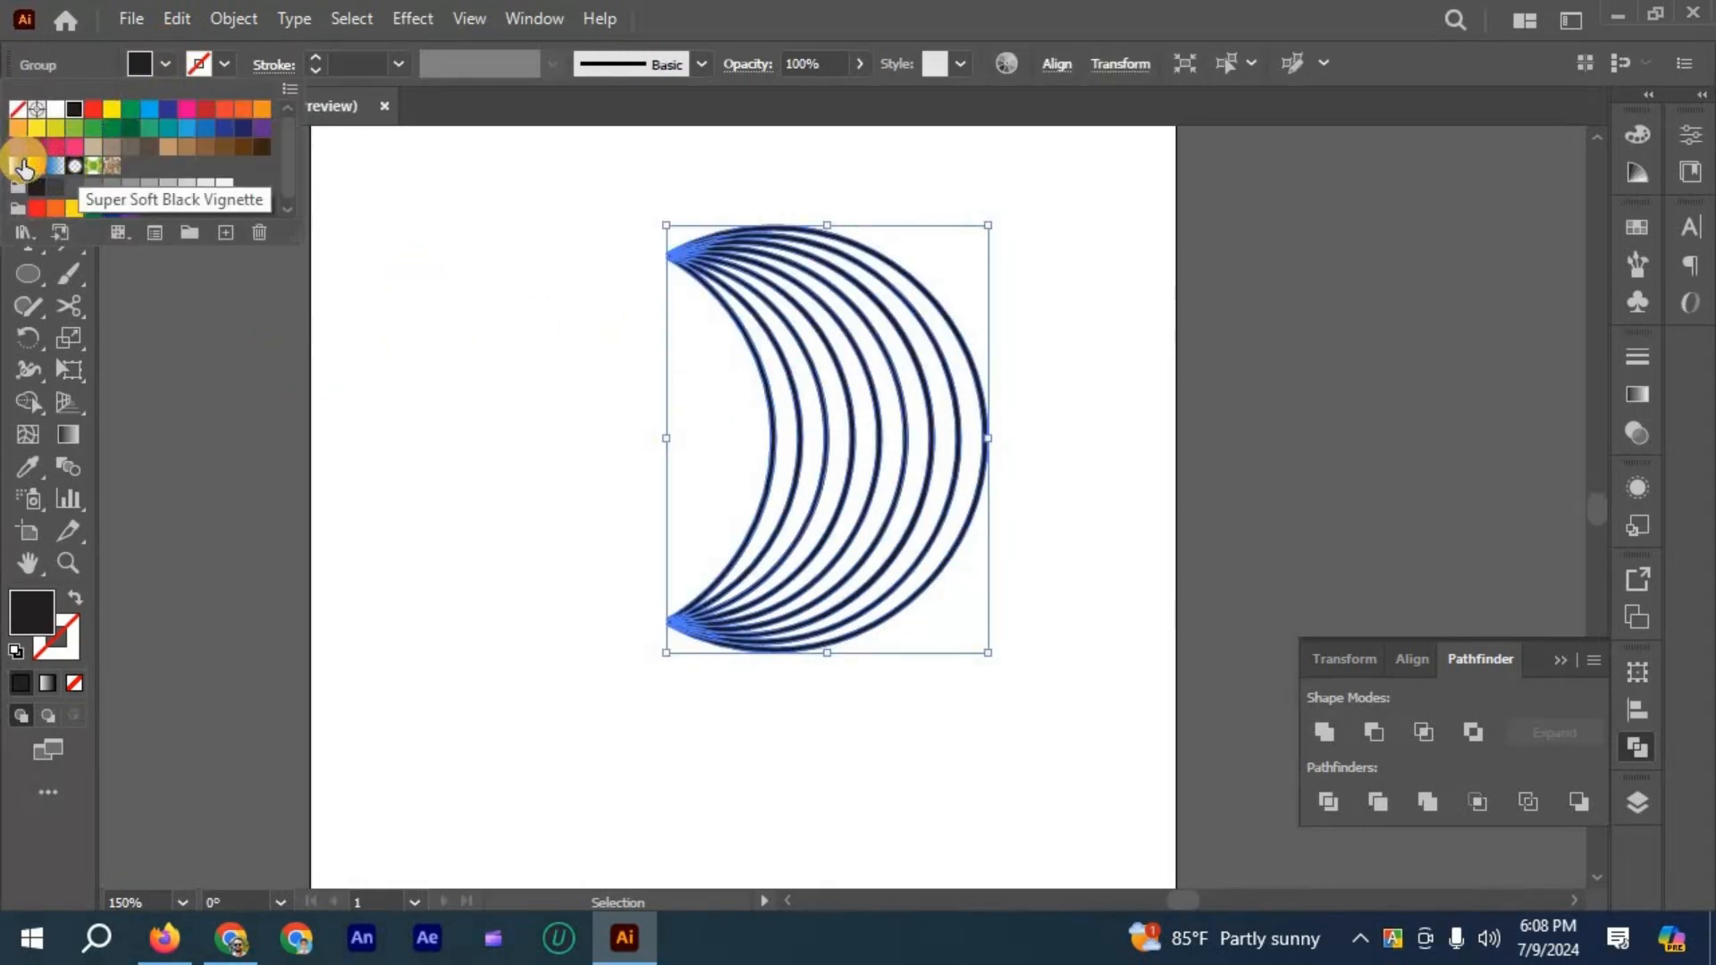
click(18, 166)
click(835, 423)
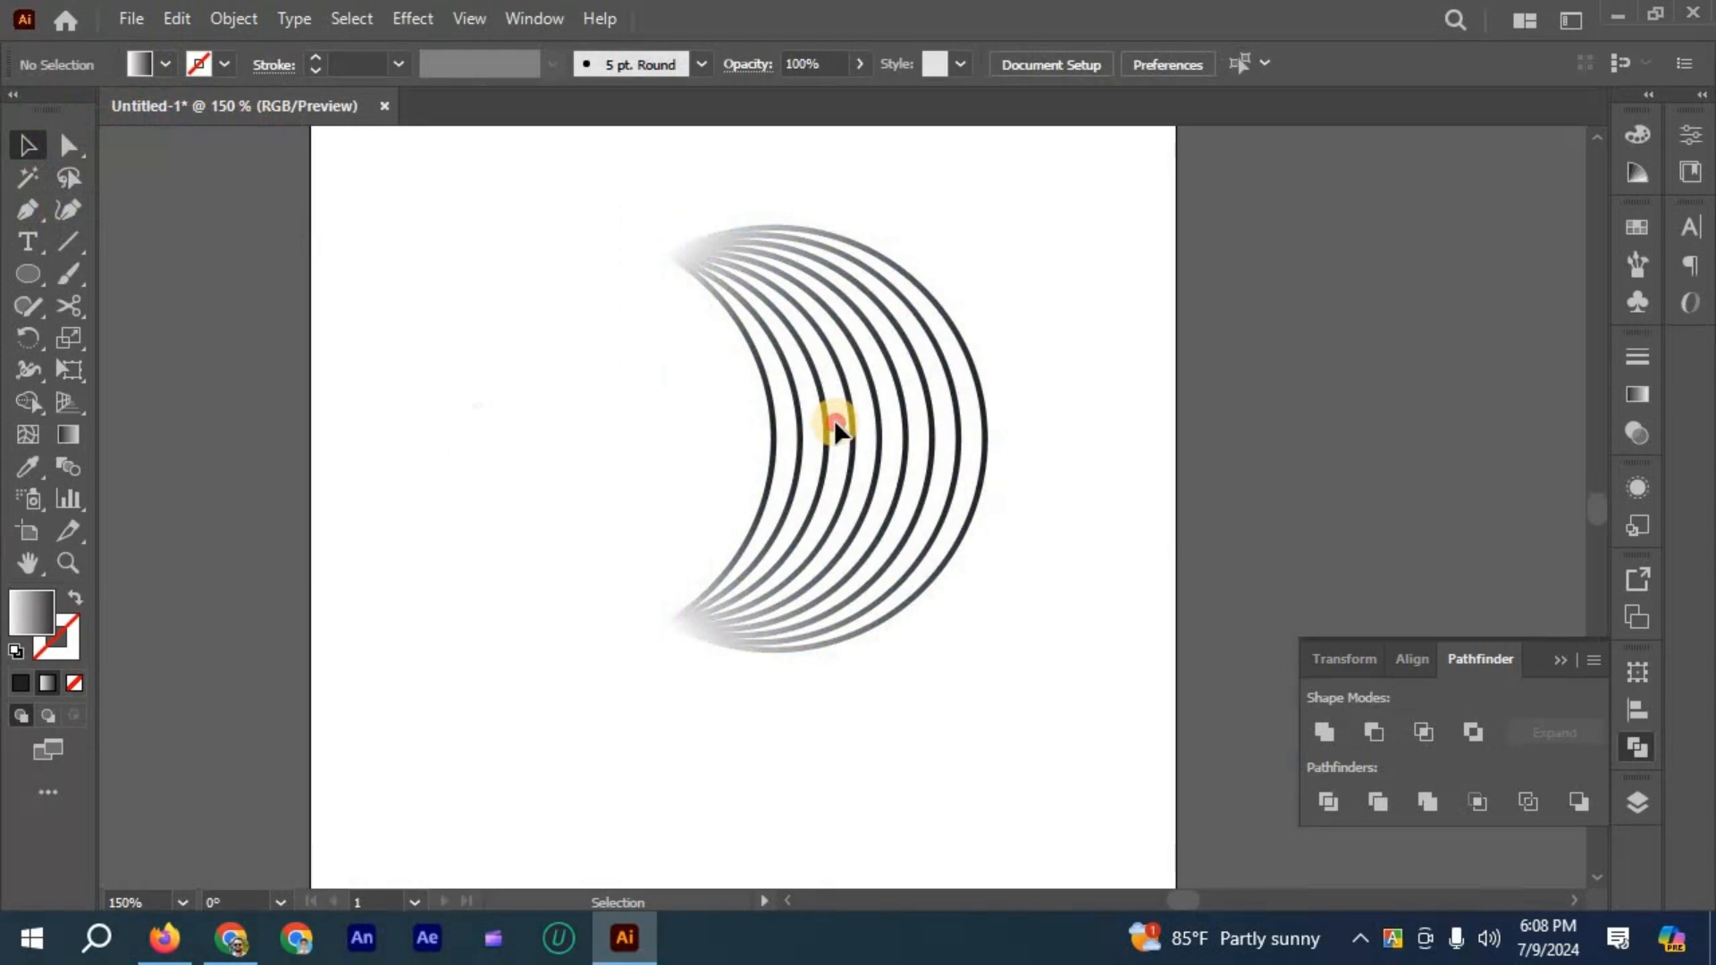
- Change the white color stop of the crescent group's gradient to the dark blue swatch
key(ctrl+a)
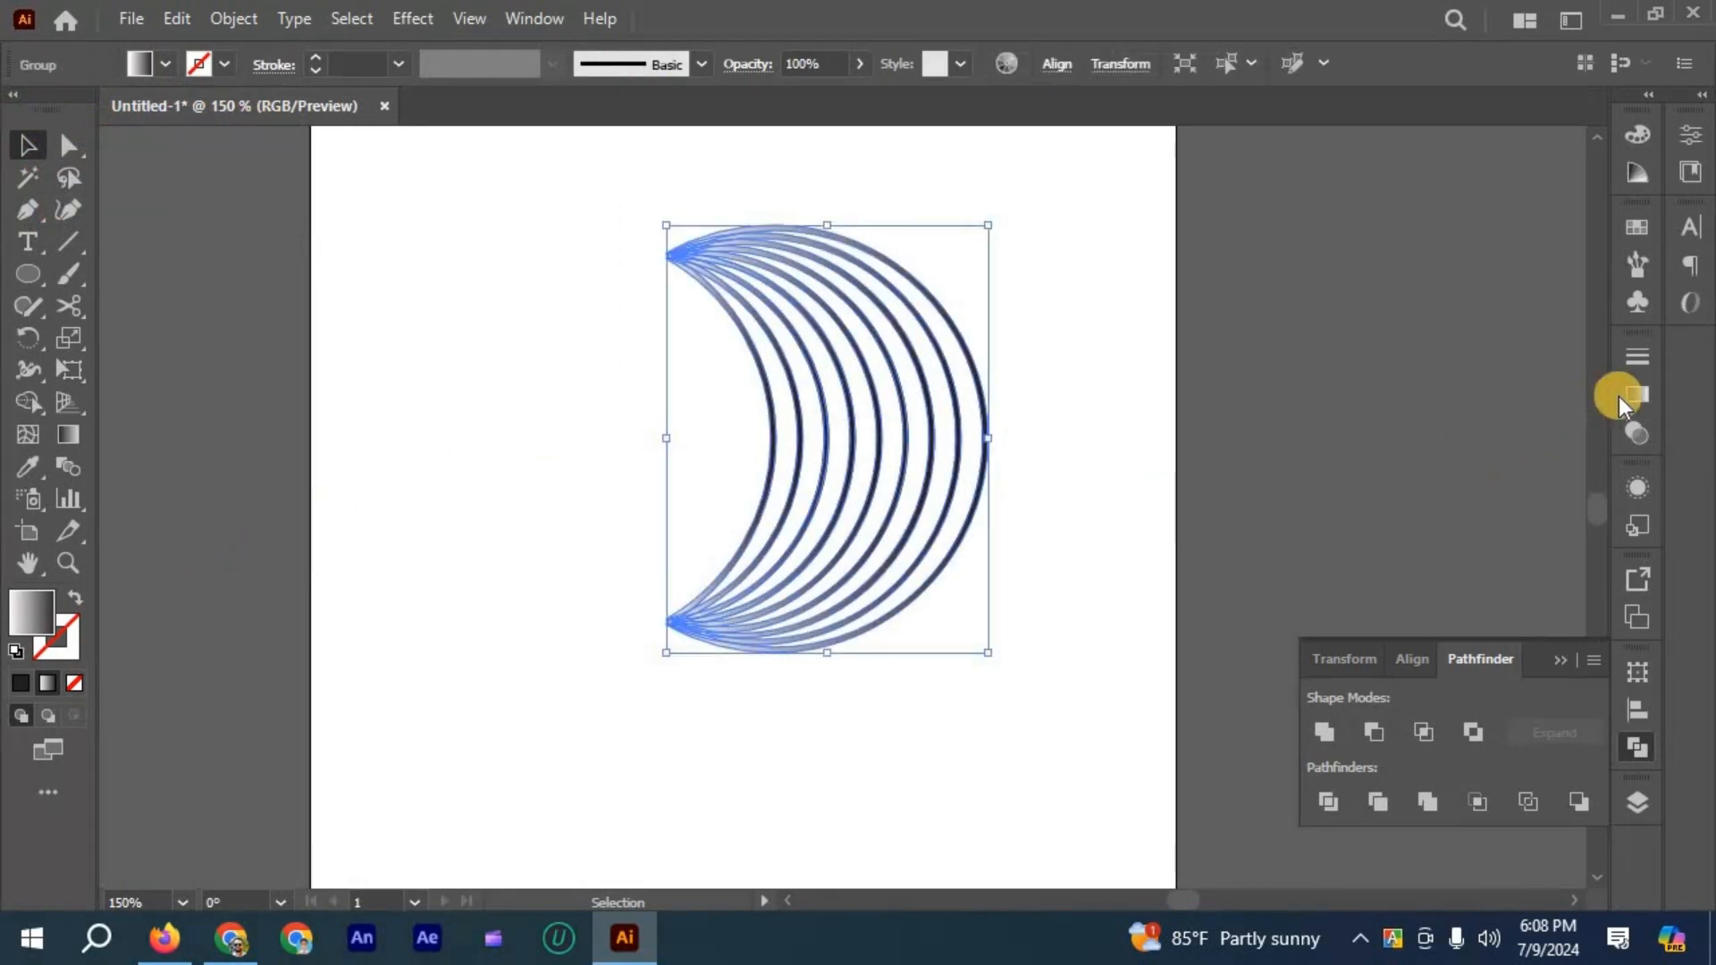
click(1637, 391)
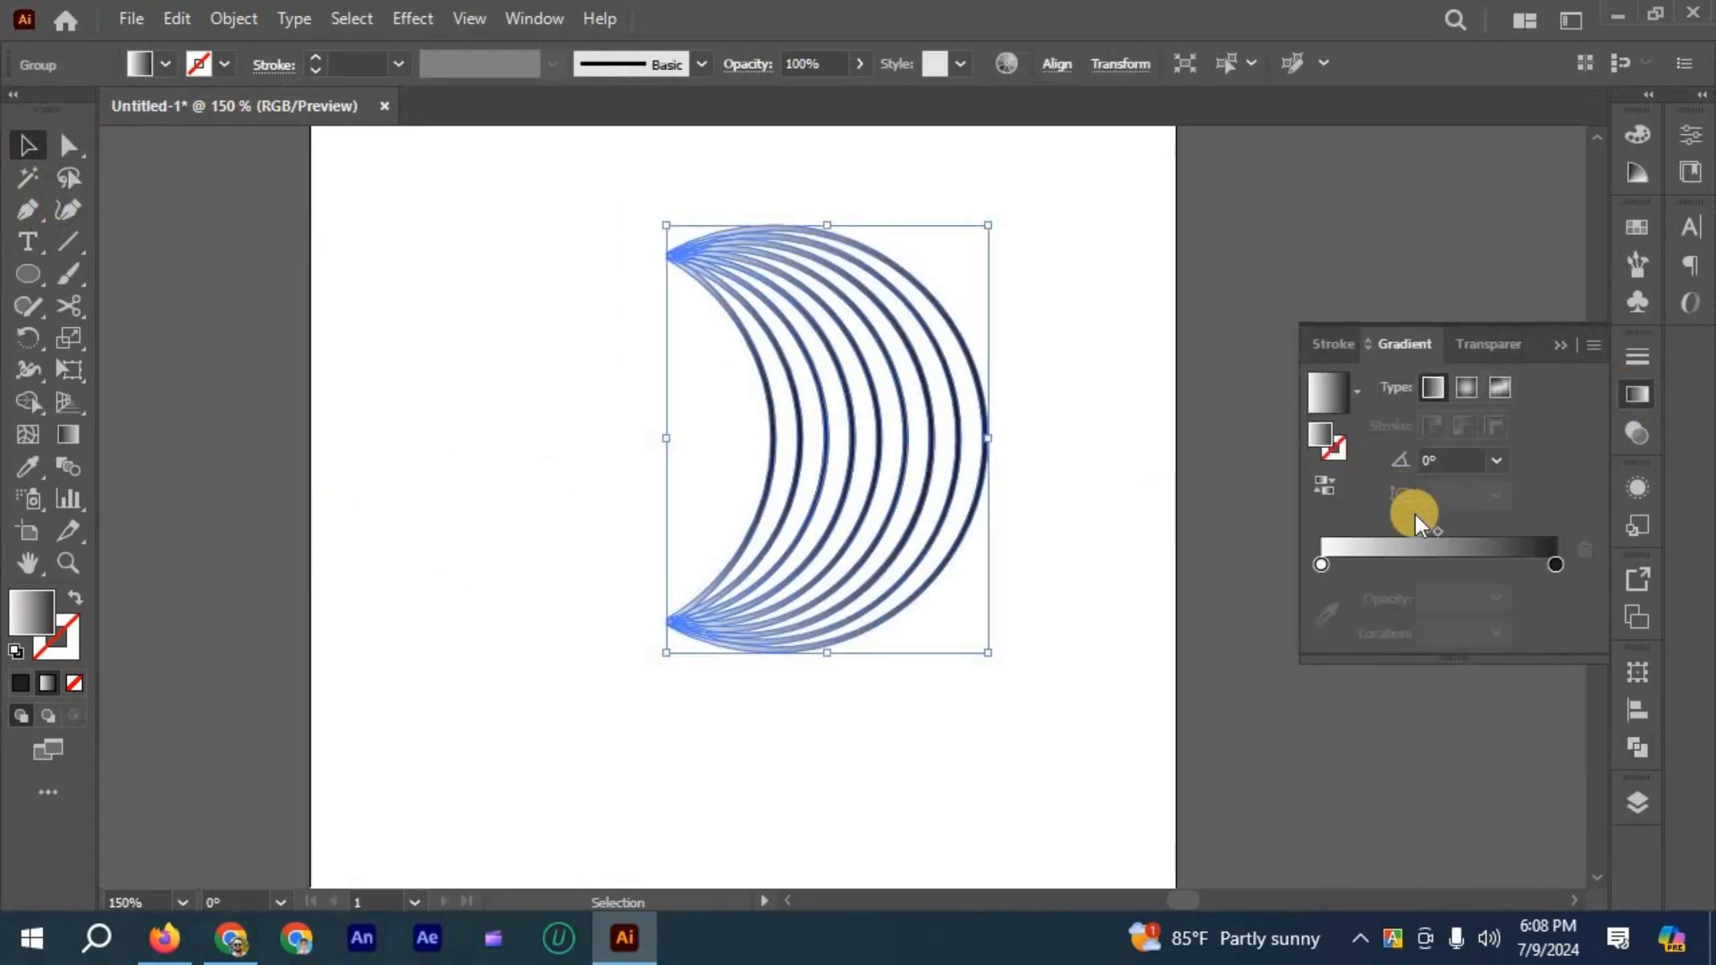
double_click(1321, 566)
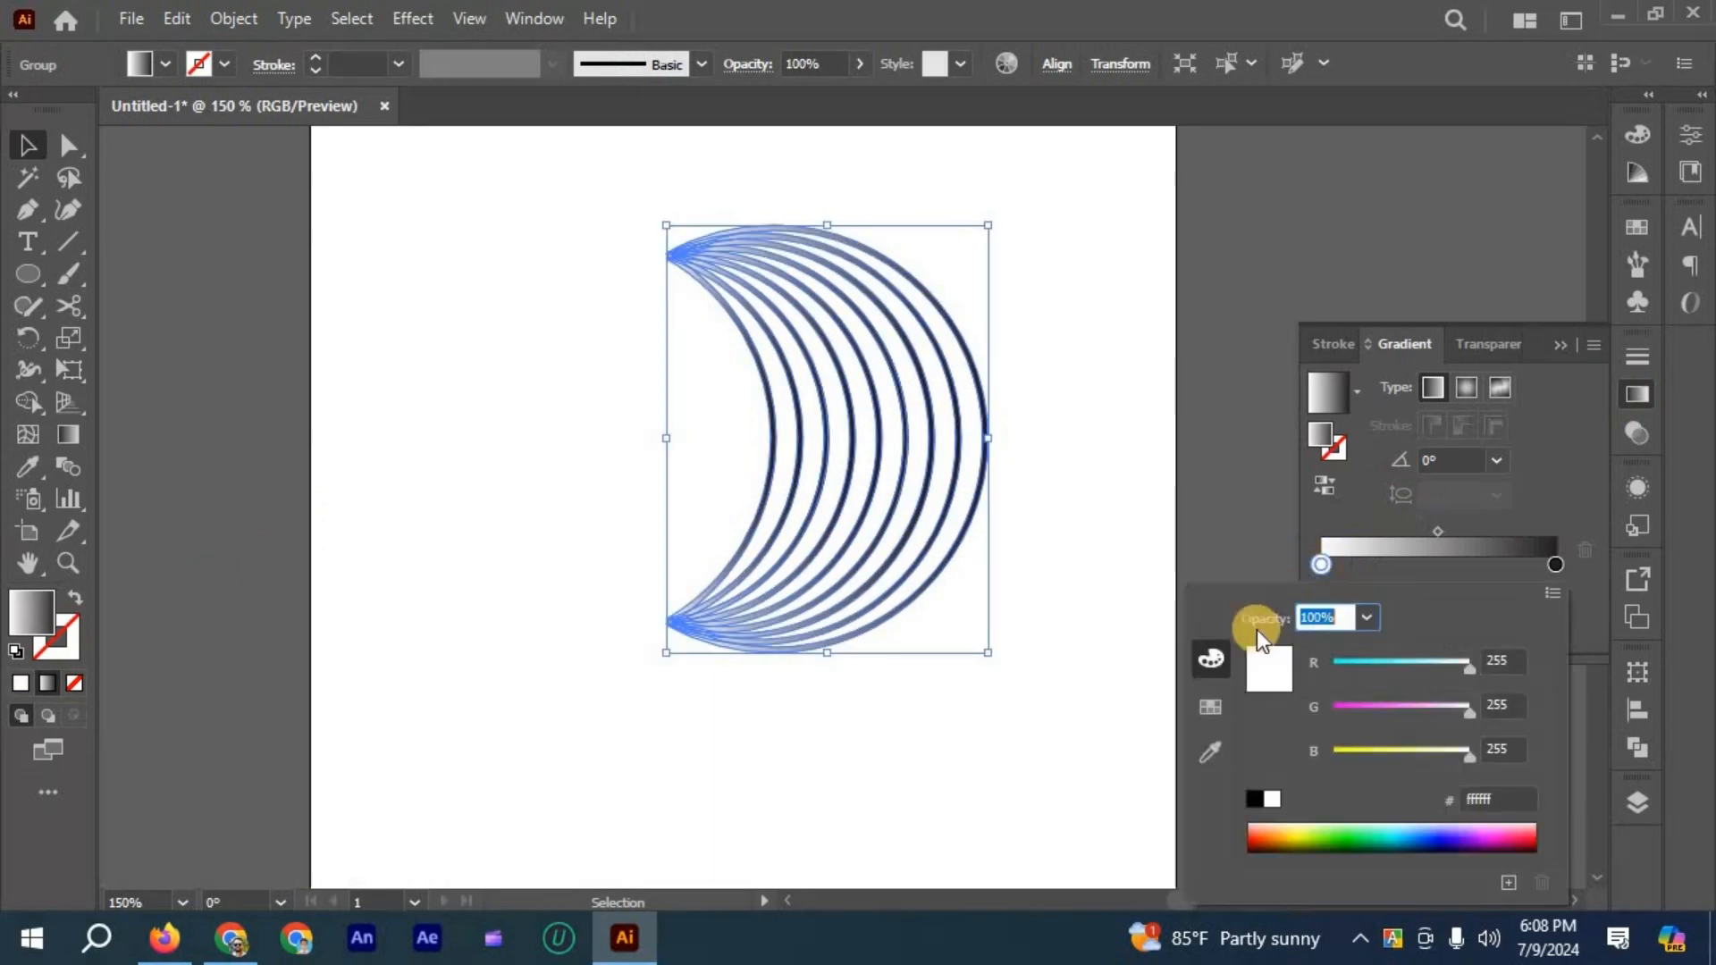
click(1210, 708)
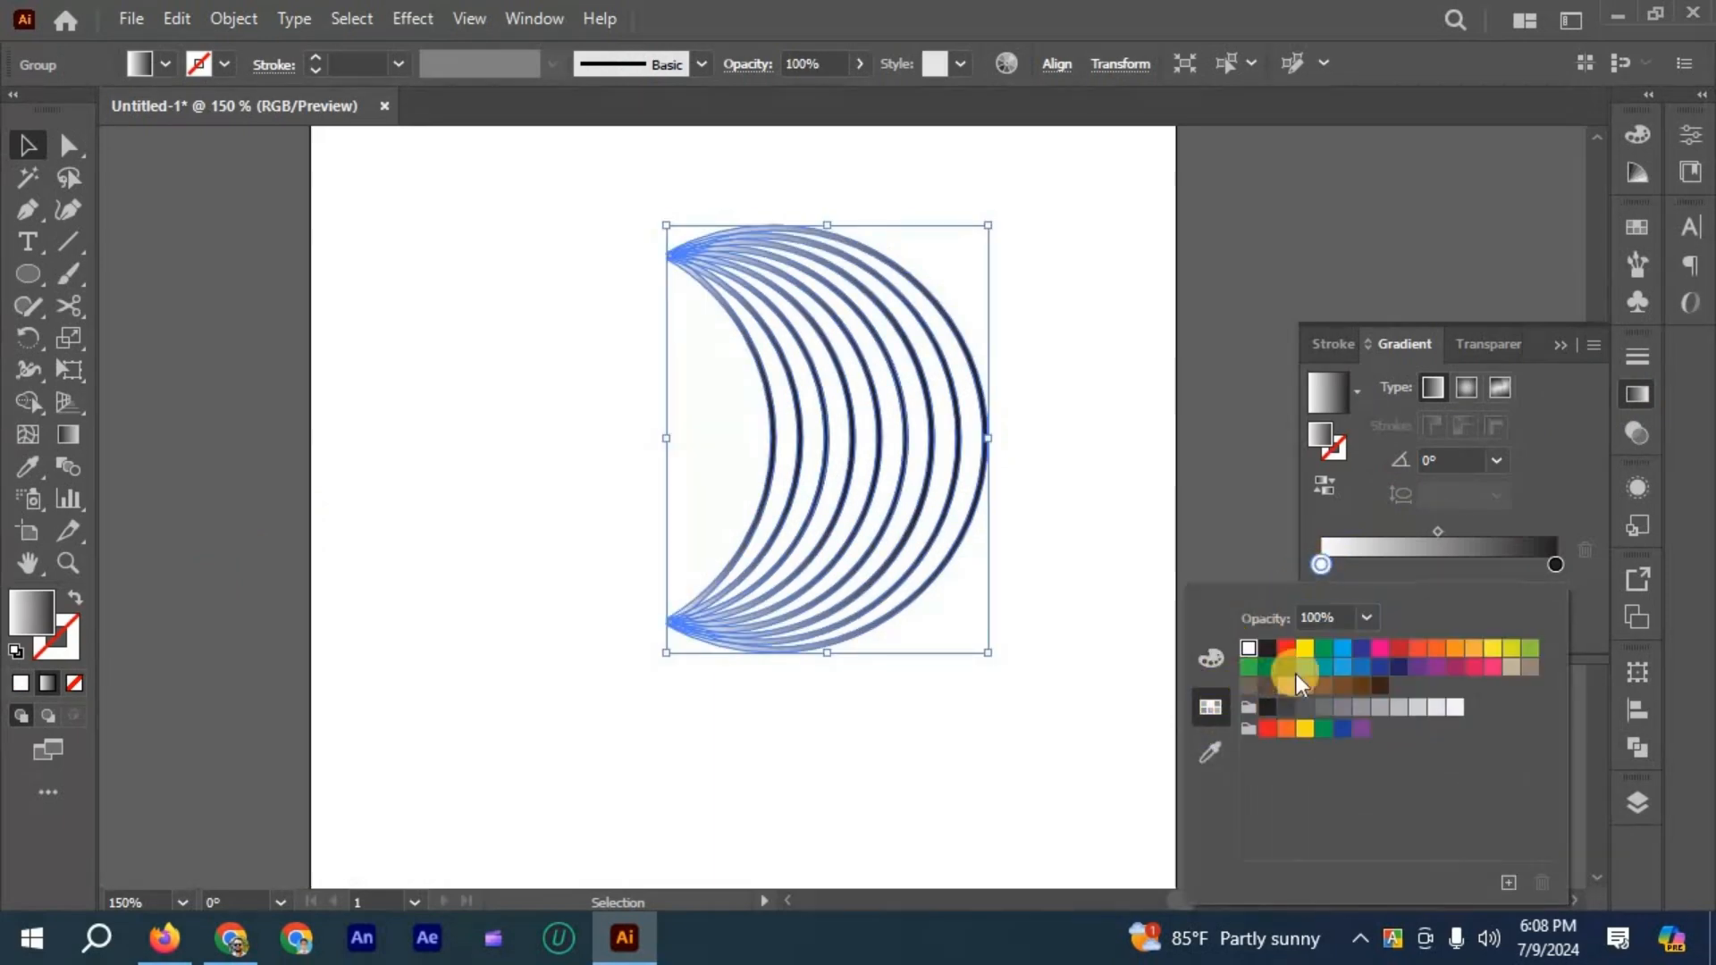
click(1363, 668)
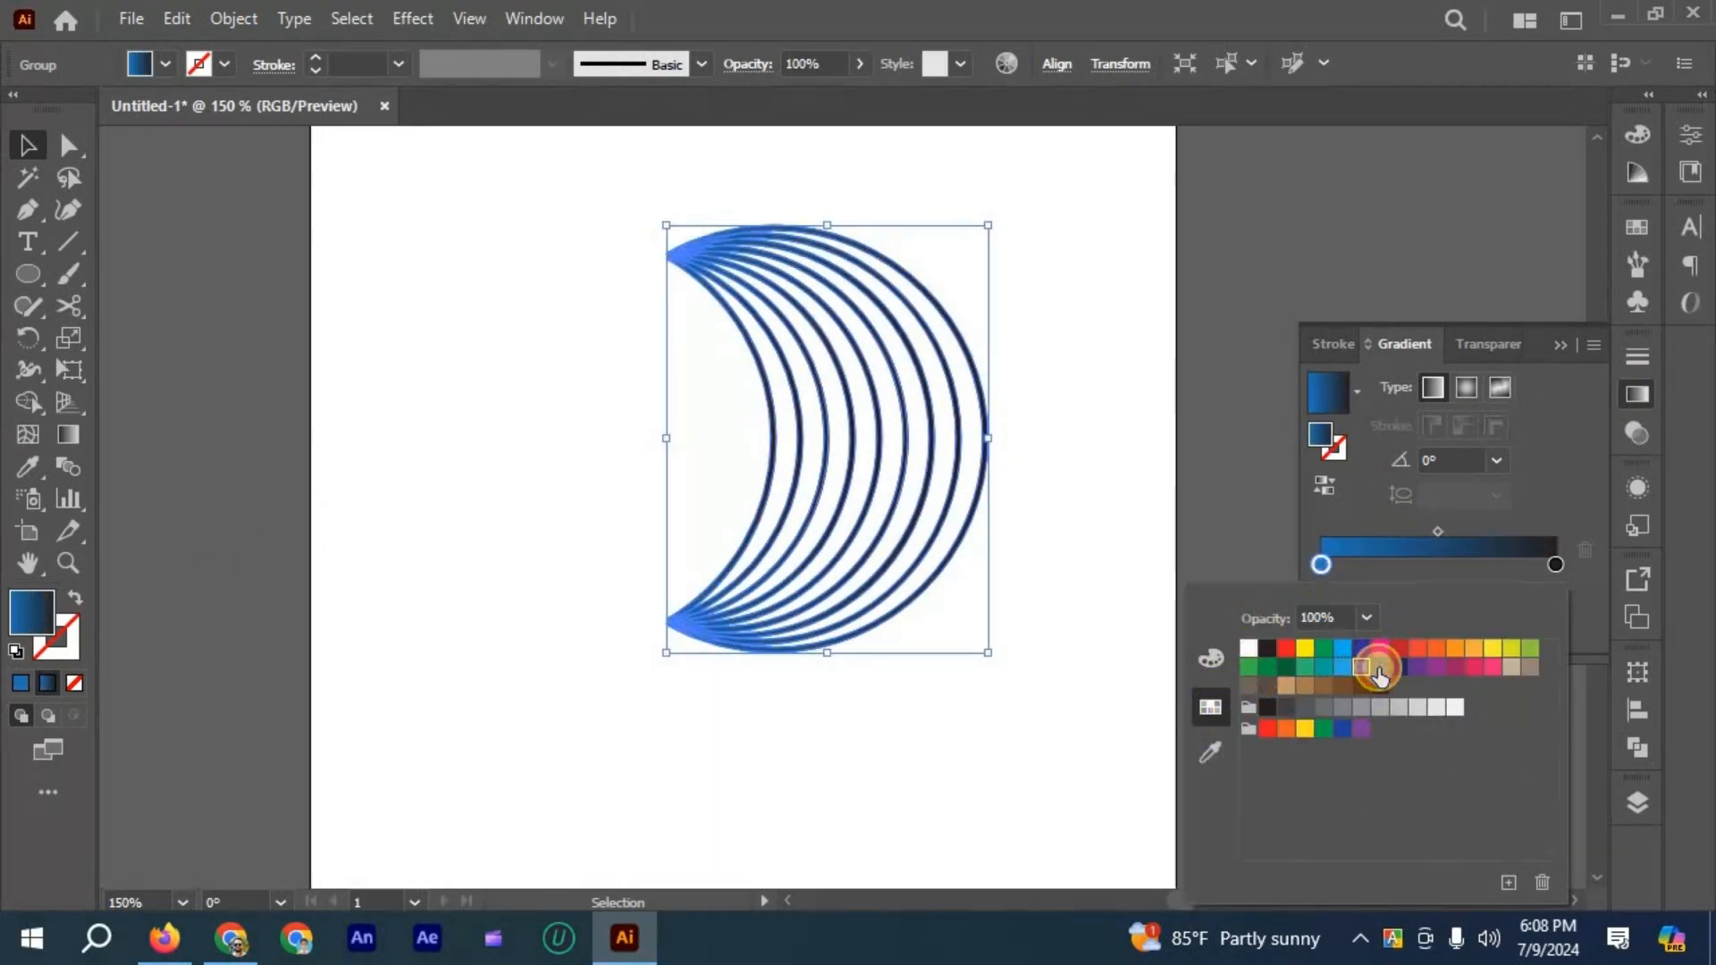
click(1380, 669)
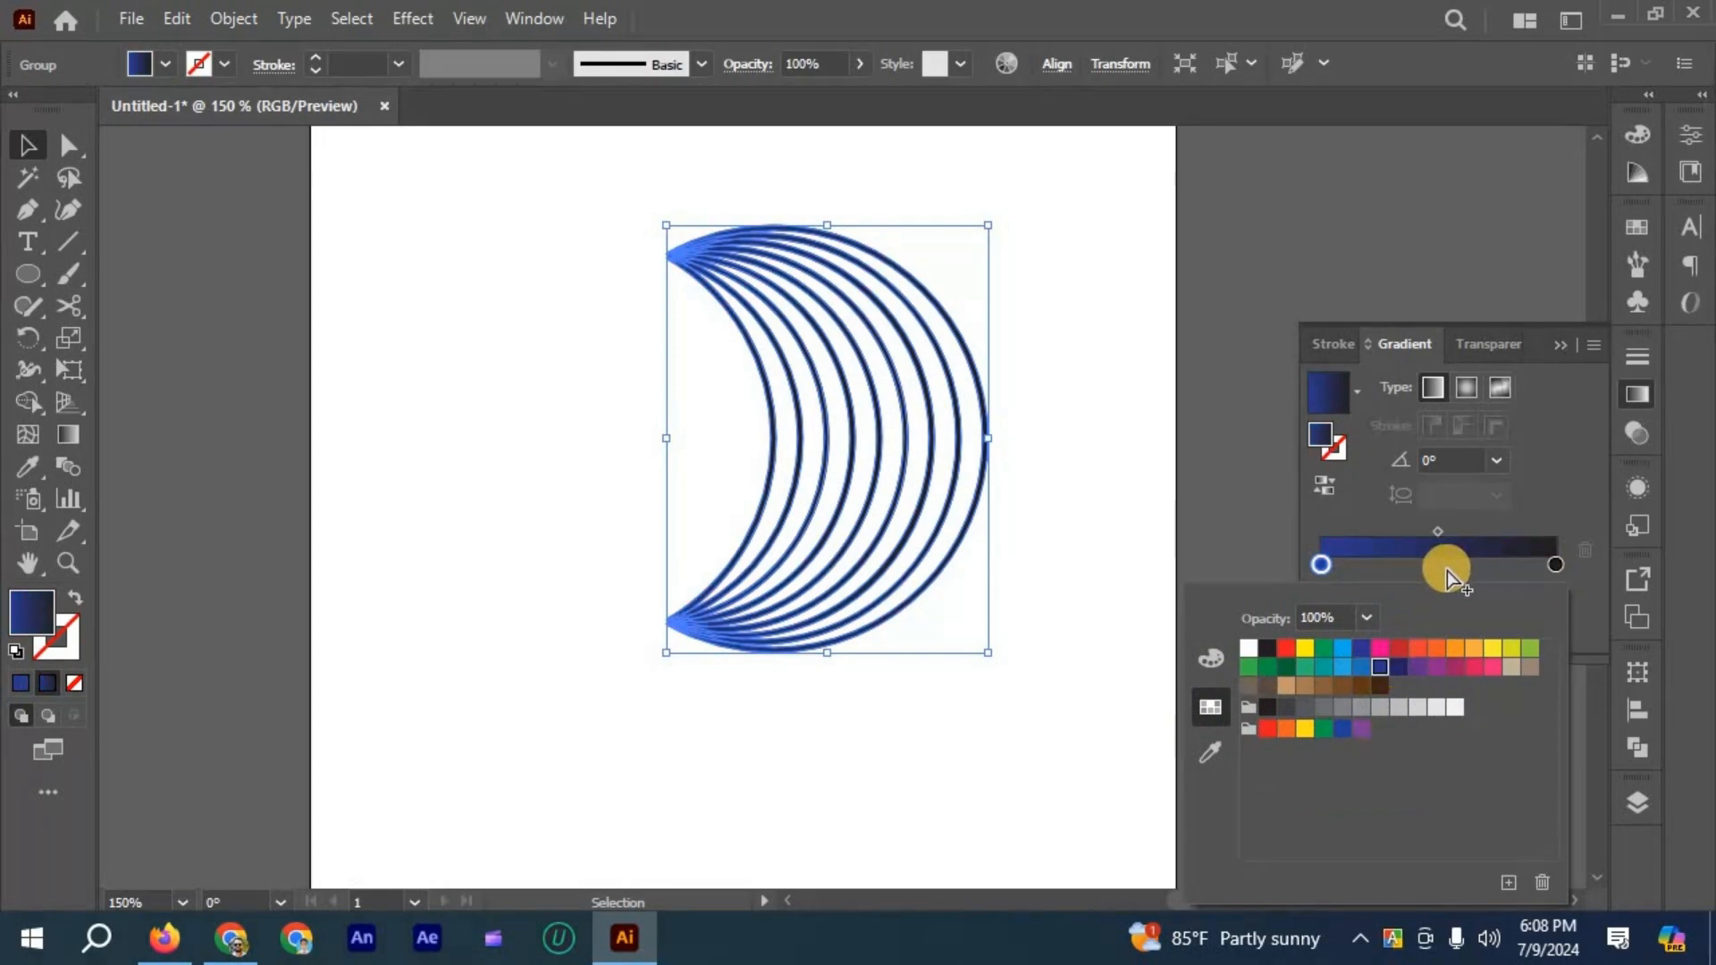
- Add a color stop at the middle of the crescent group's gradient and set it to the light blue C=70 M=15 Y=0 K=0 swatch
click(1442, 575)
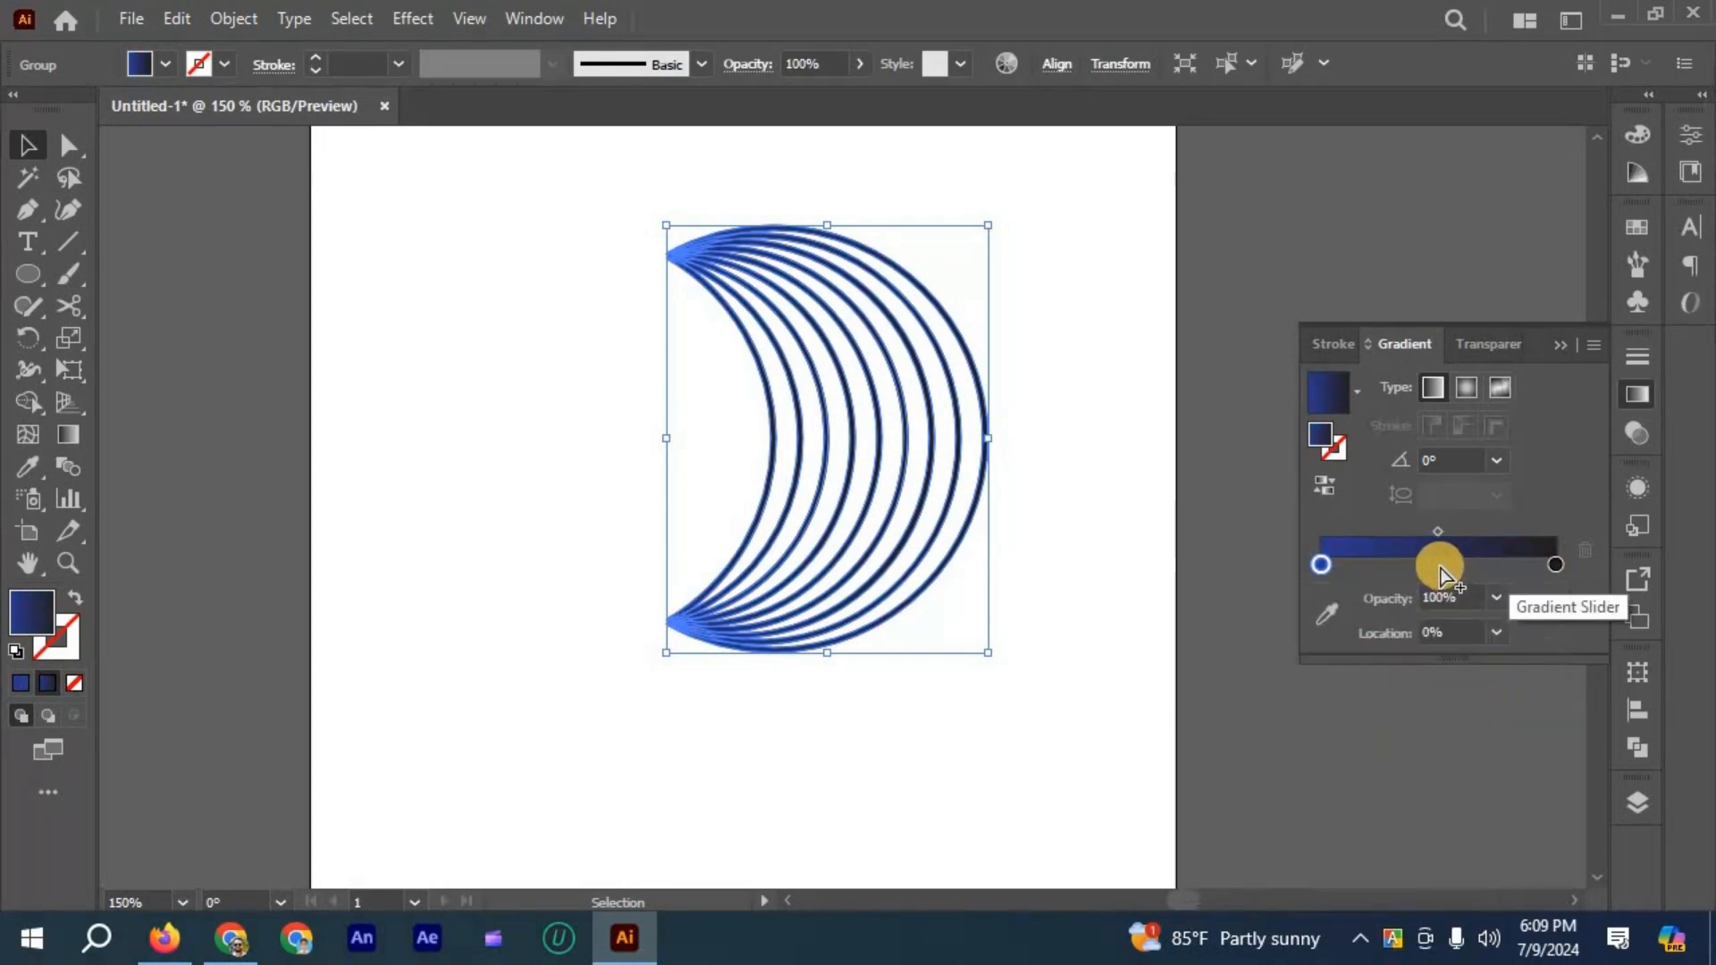
click(1441, 566)
double_click(1439, 565)
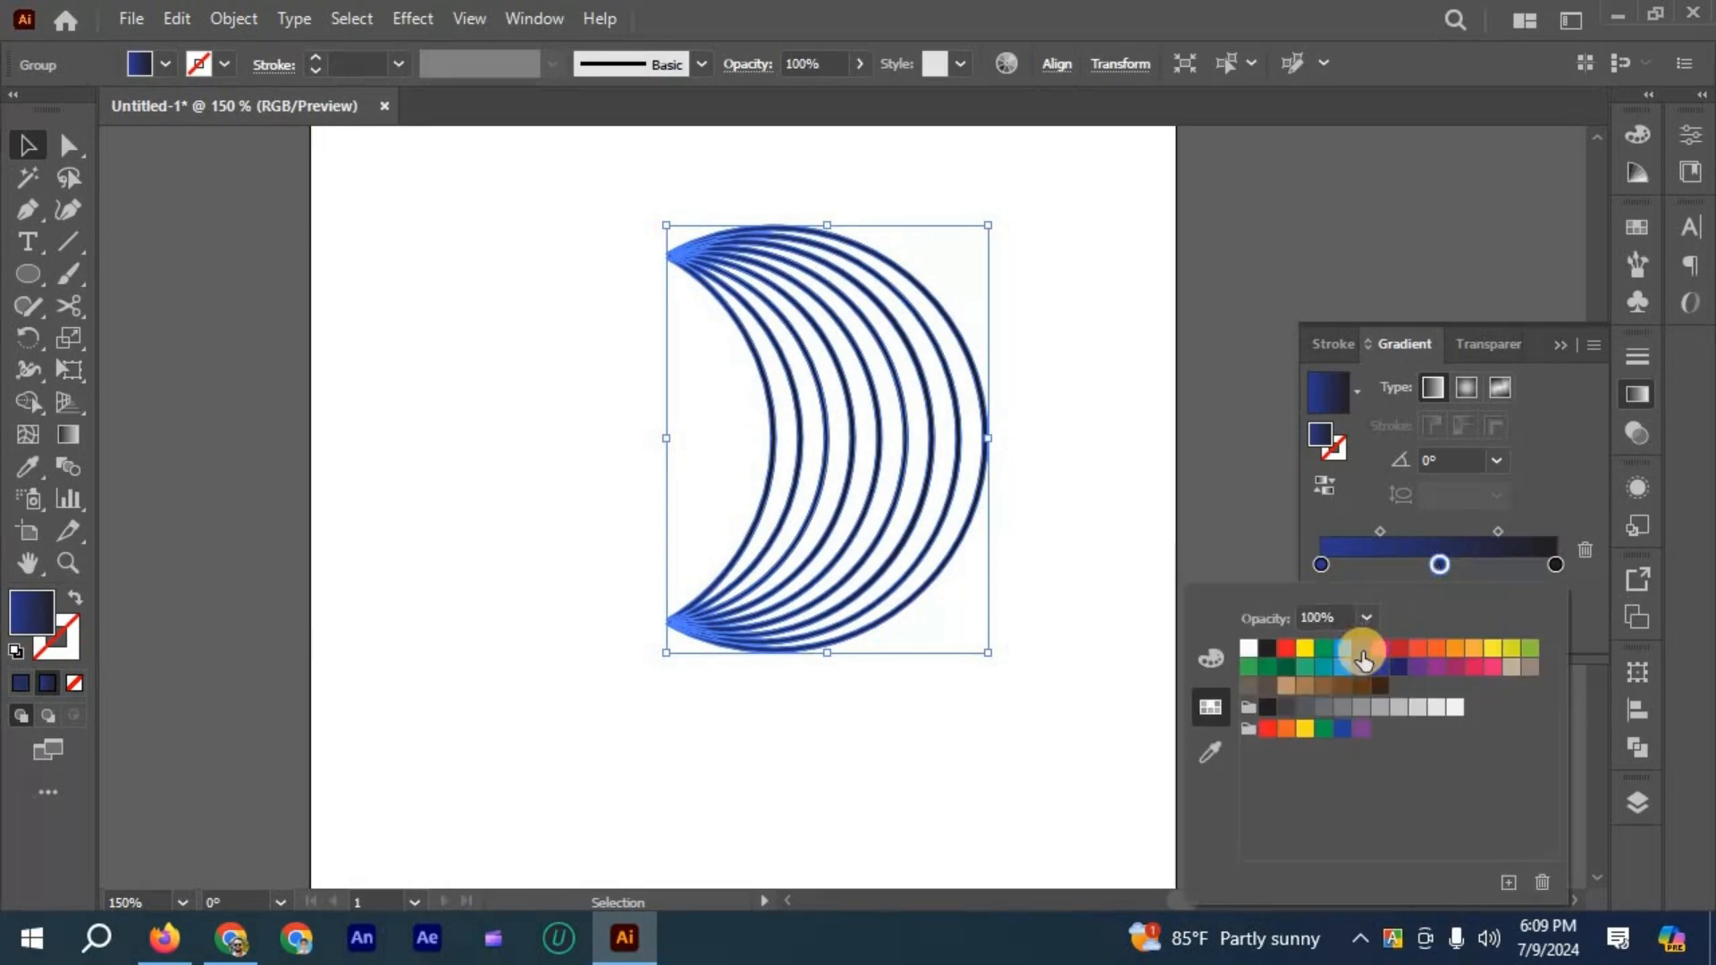
click(1342, 669)
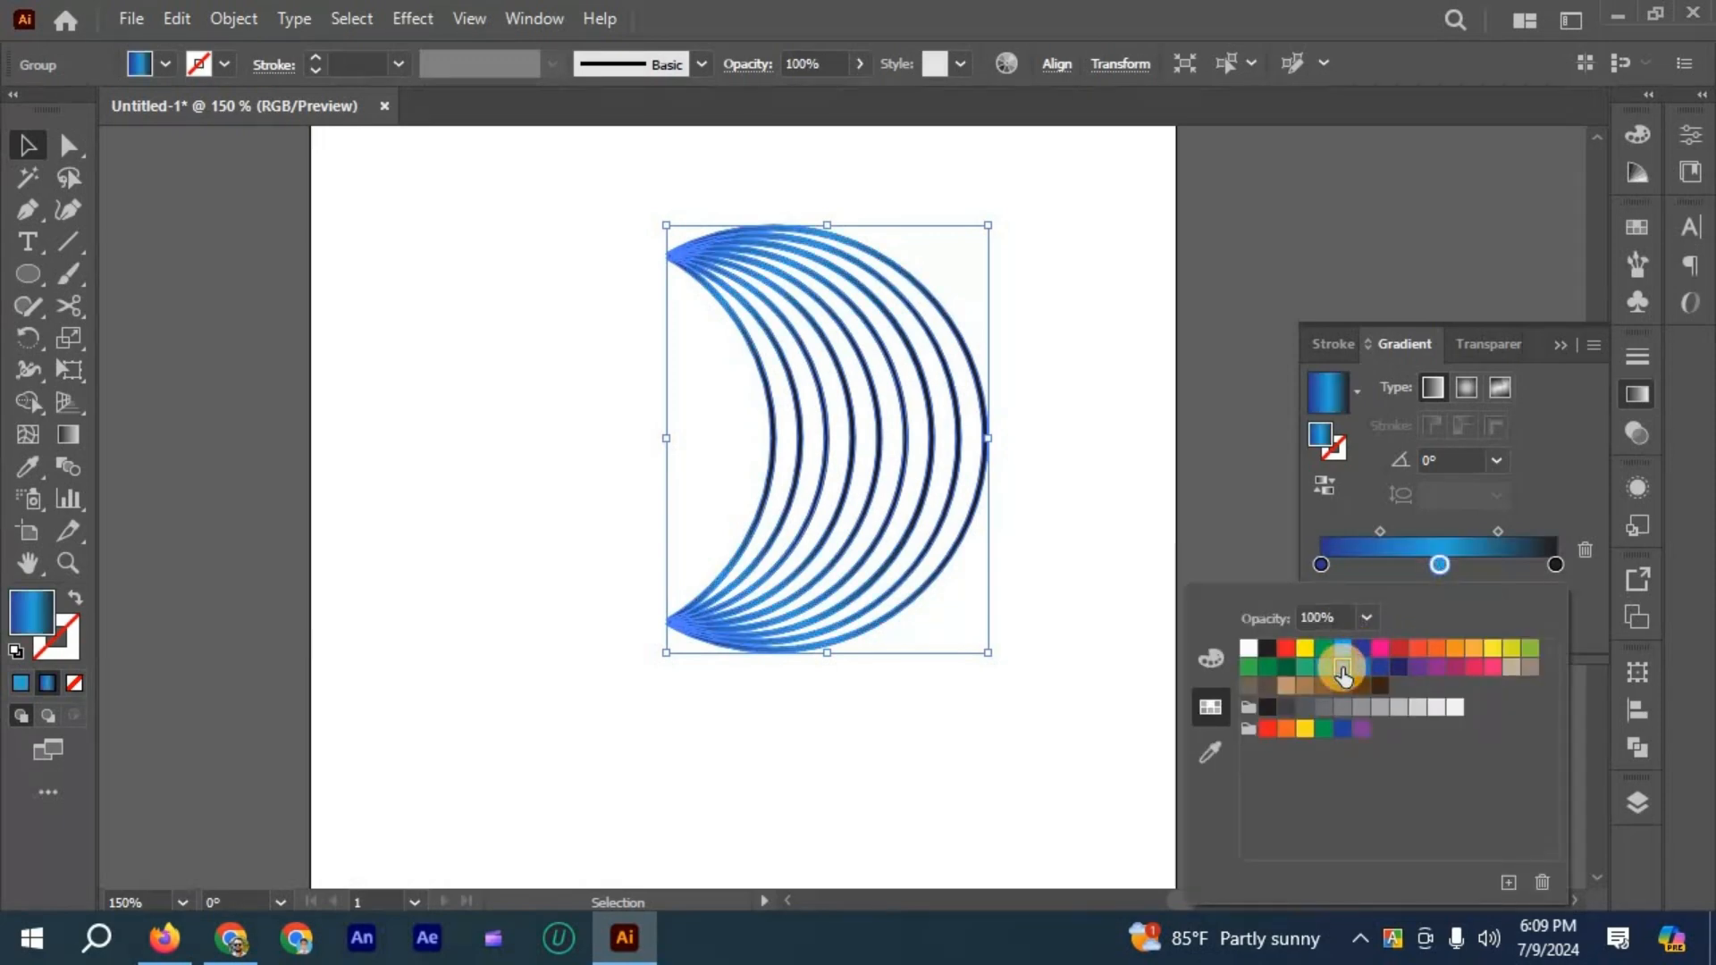
- Change the black end stop of the crescent group's gradient to the dark blue swatch
click(1557, 563)
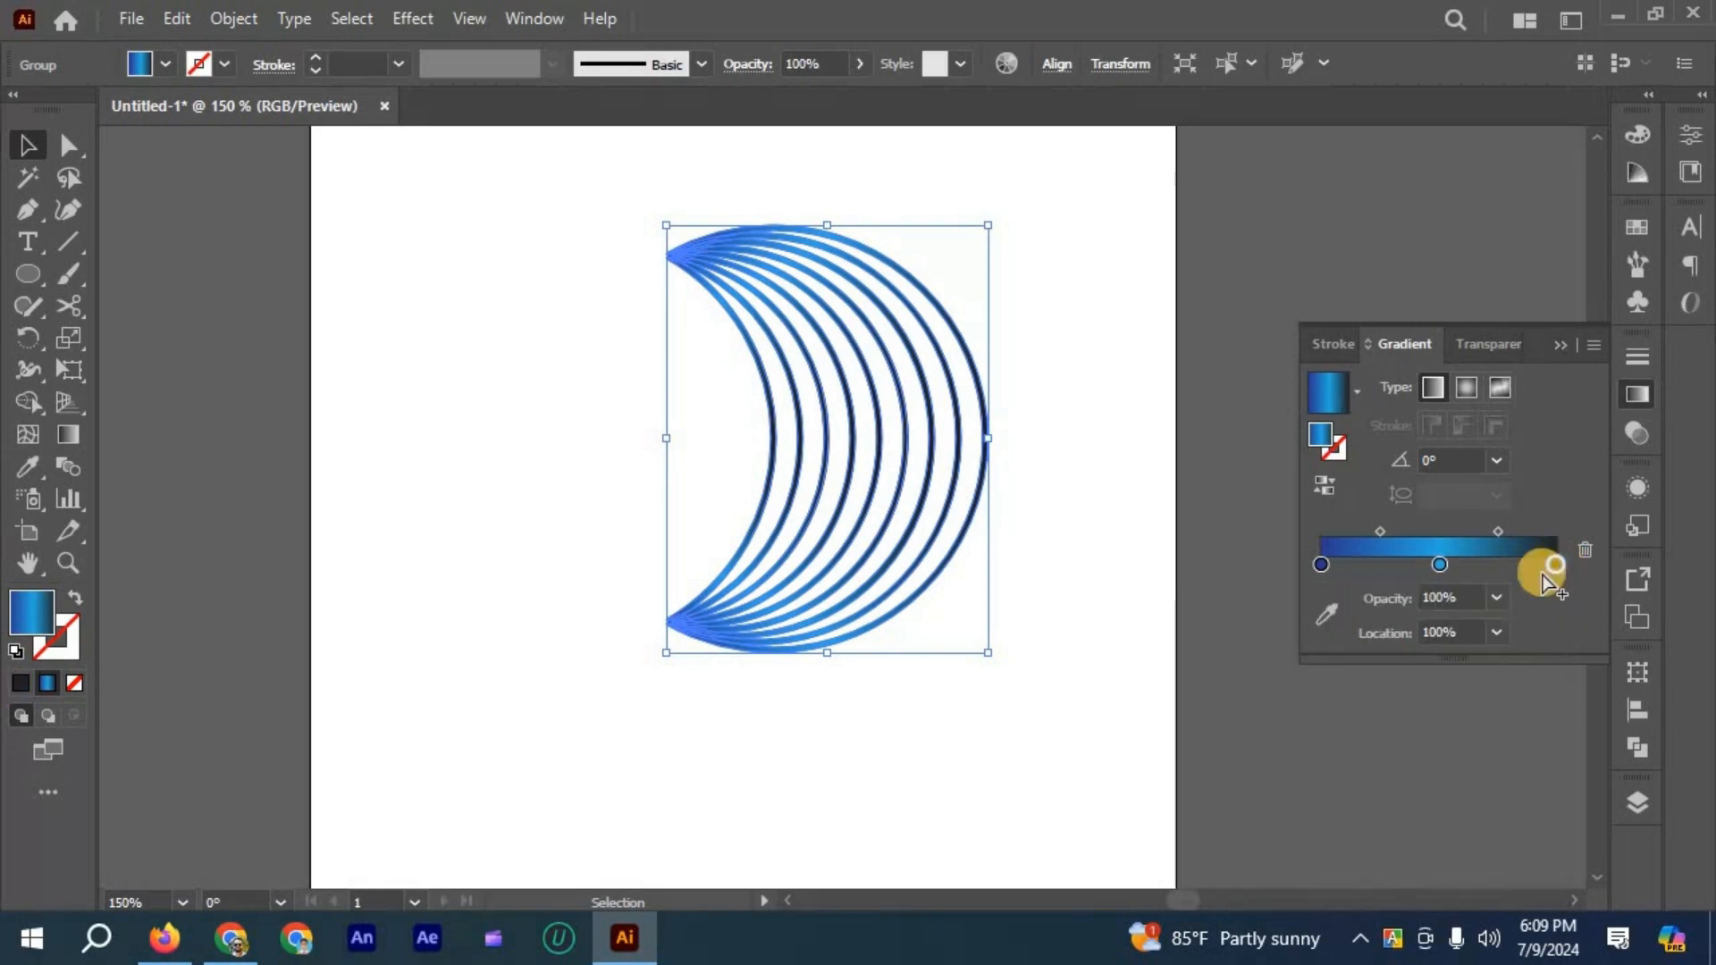
double_click(1557, 564)
click(1375, 667)
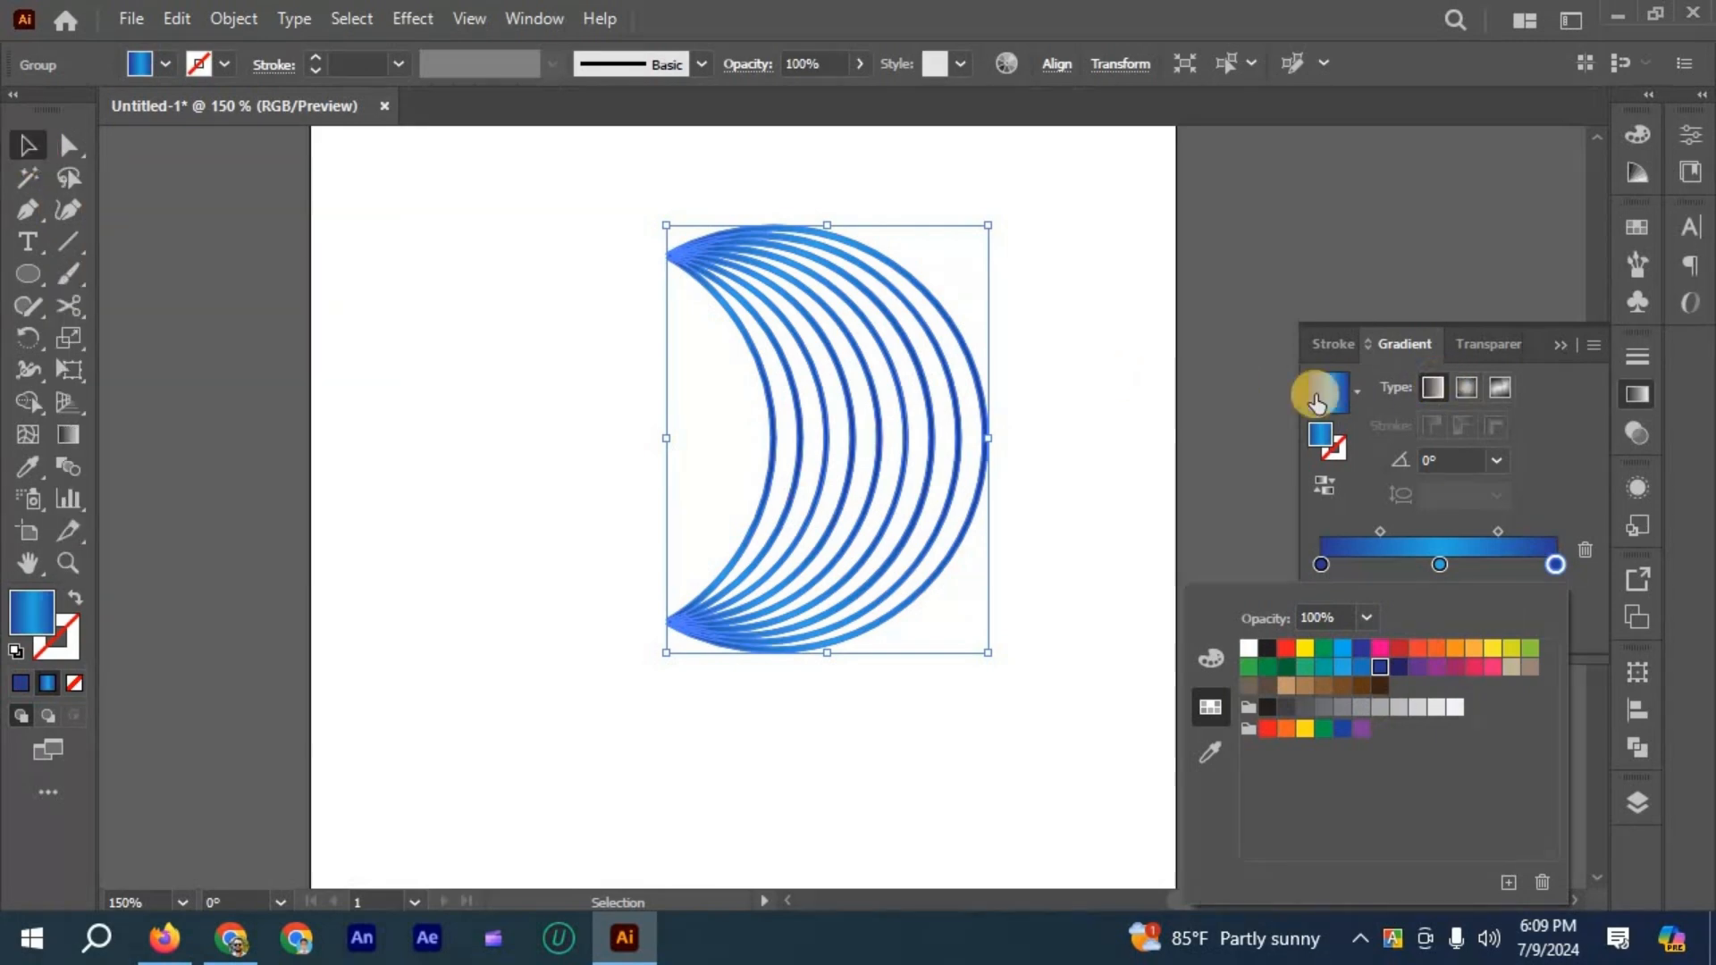
- Redirect the crescent lines' gradient vertically from the upper tip to the lower tip with the Gradient tool, and deselect them
click(164, 379)
click(68, 434)
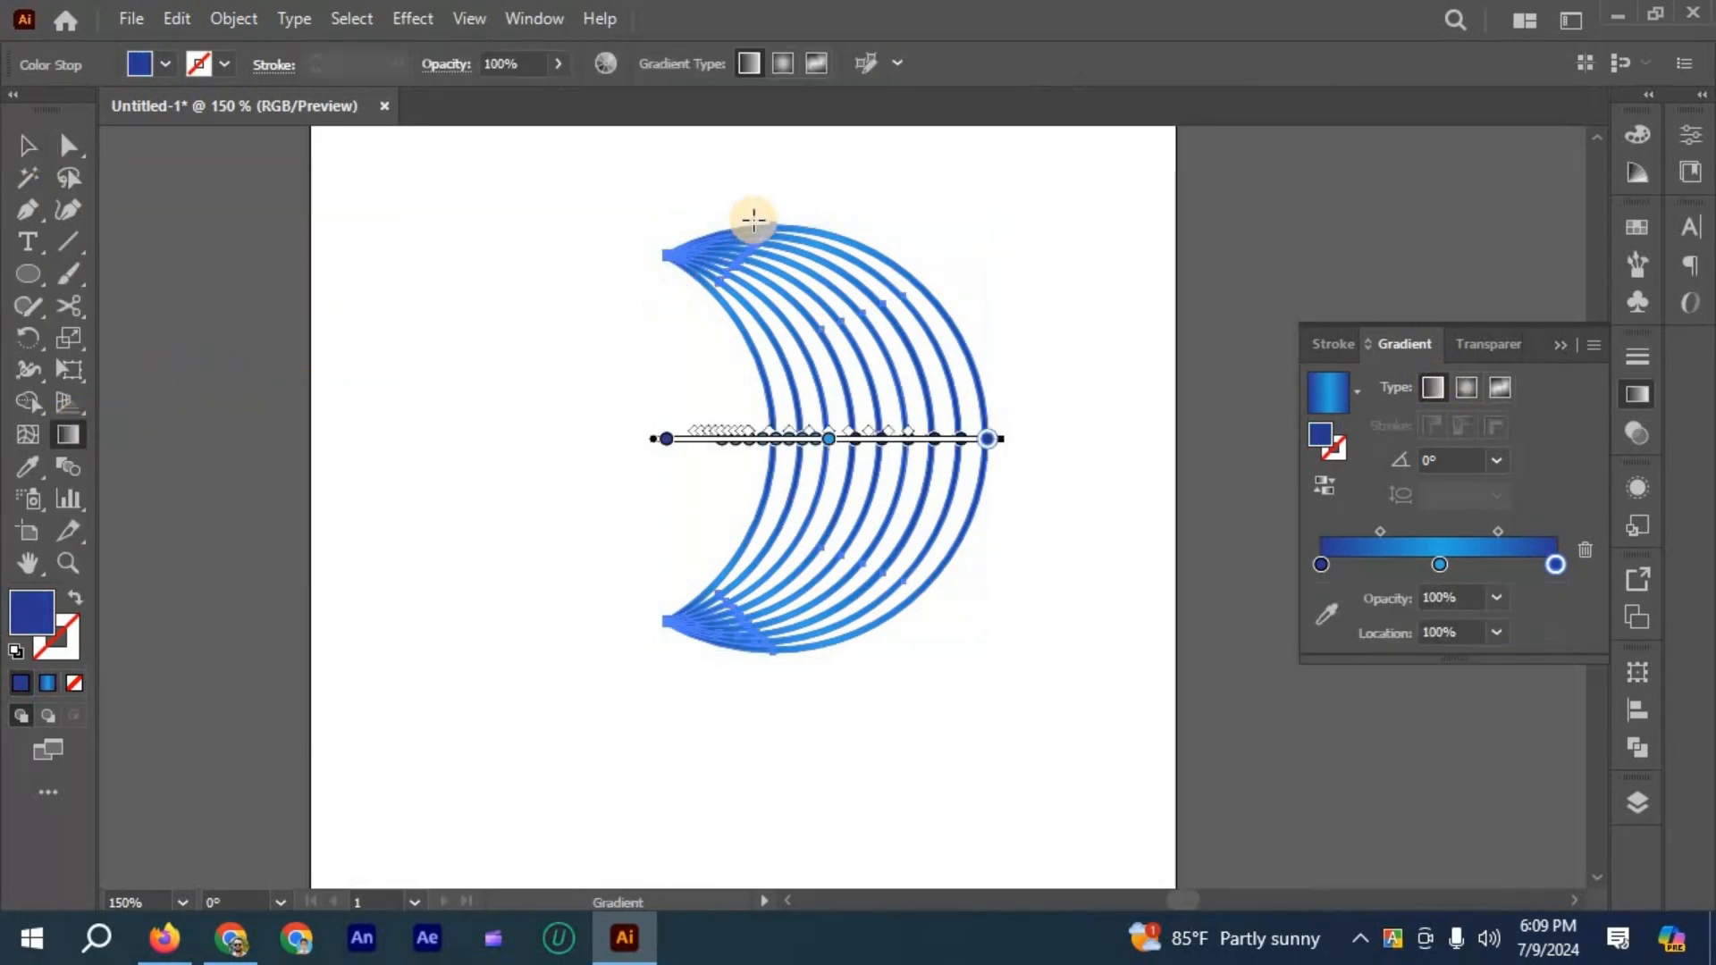
drag(754, 206, 731, 632)
drag(681, 229, 704, 514)
drag(688, 647, 694, 643)
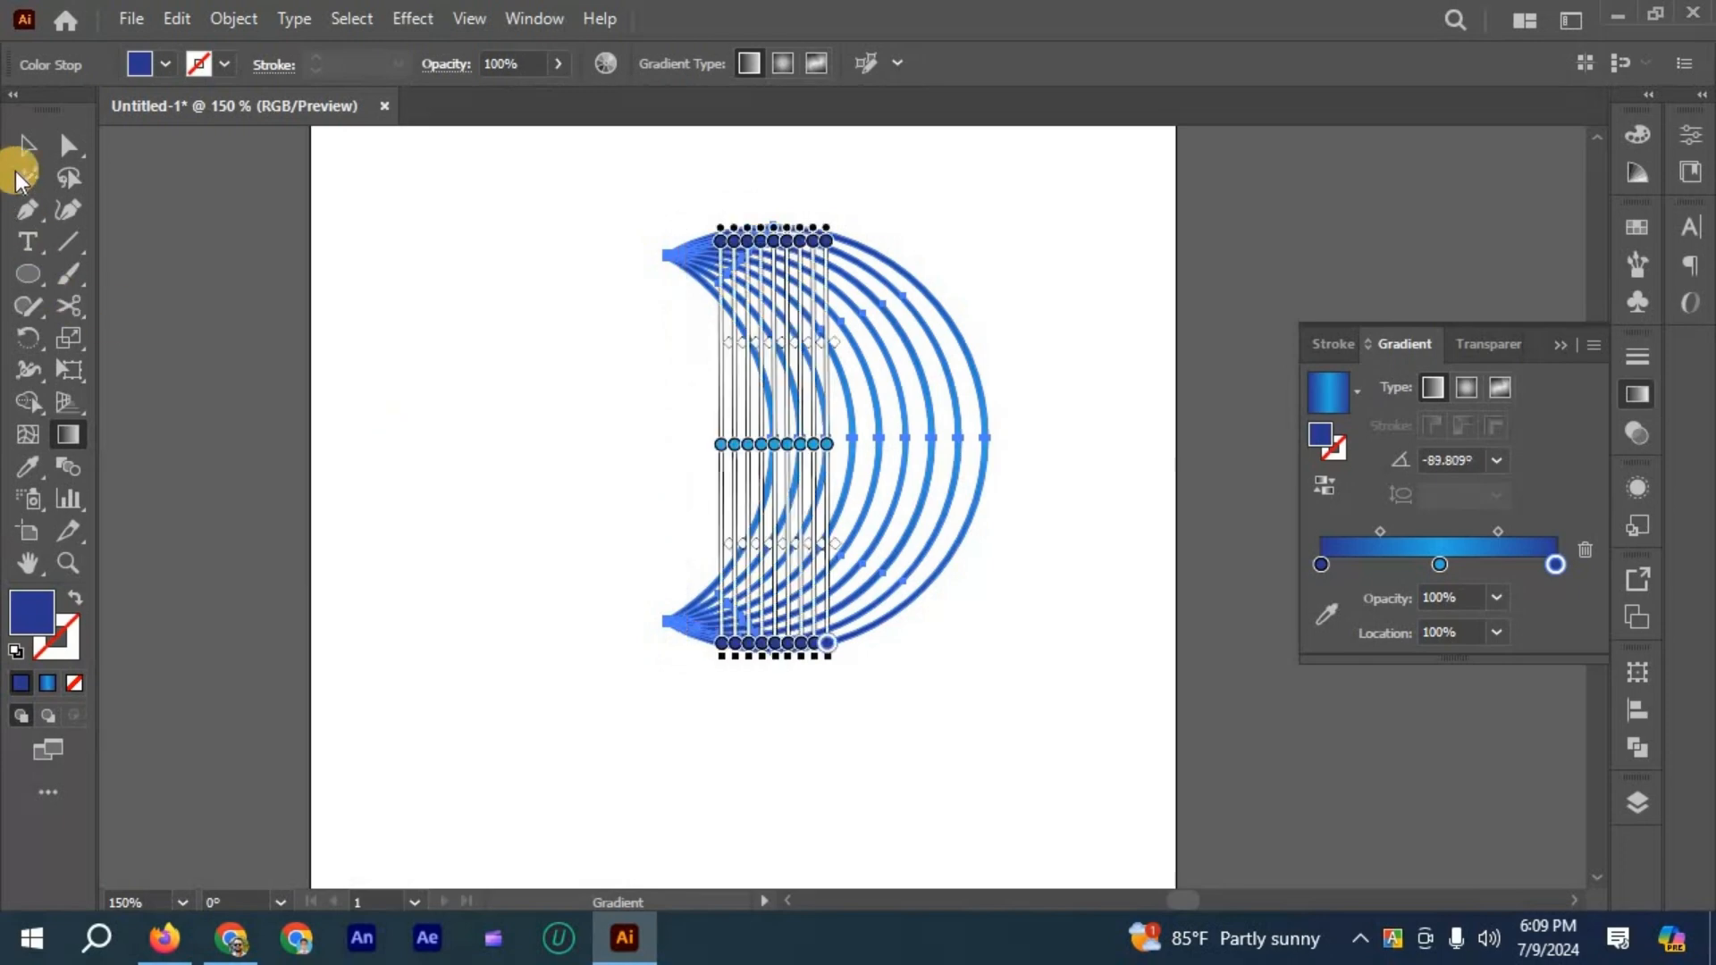
key(v)
click(1058, 394)
- Scale the crescent group down proportionally to roughly half its size
scroll(1081, 515, down, 2)
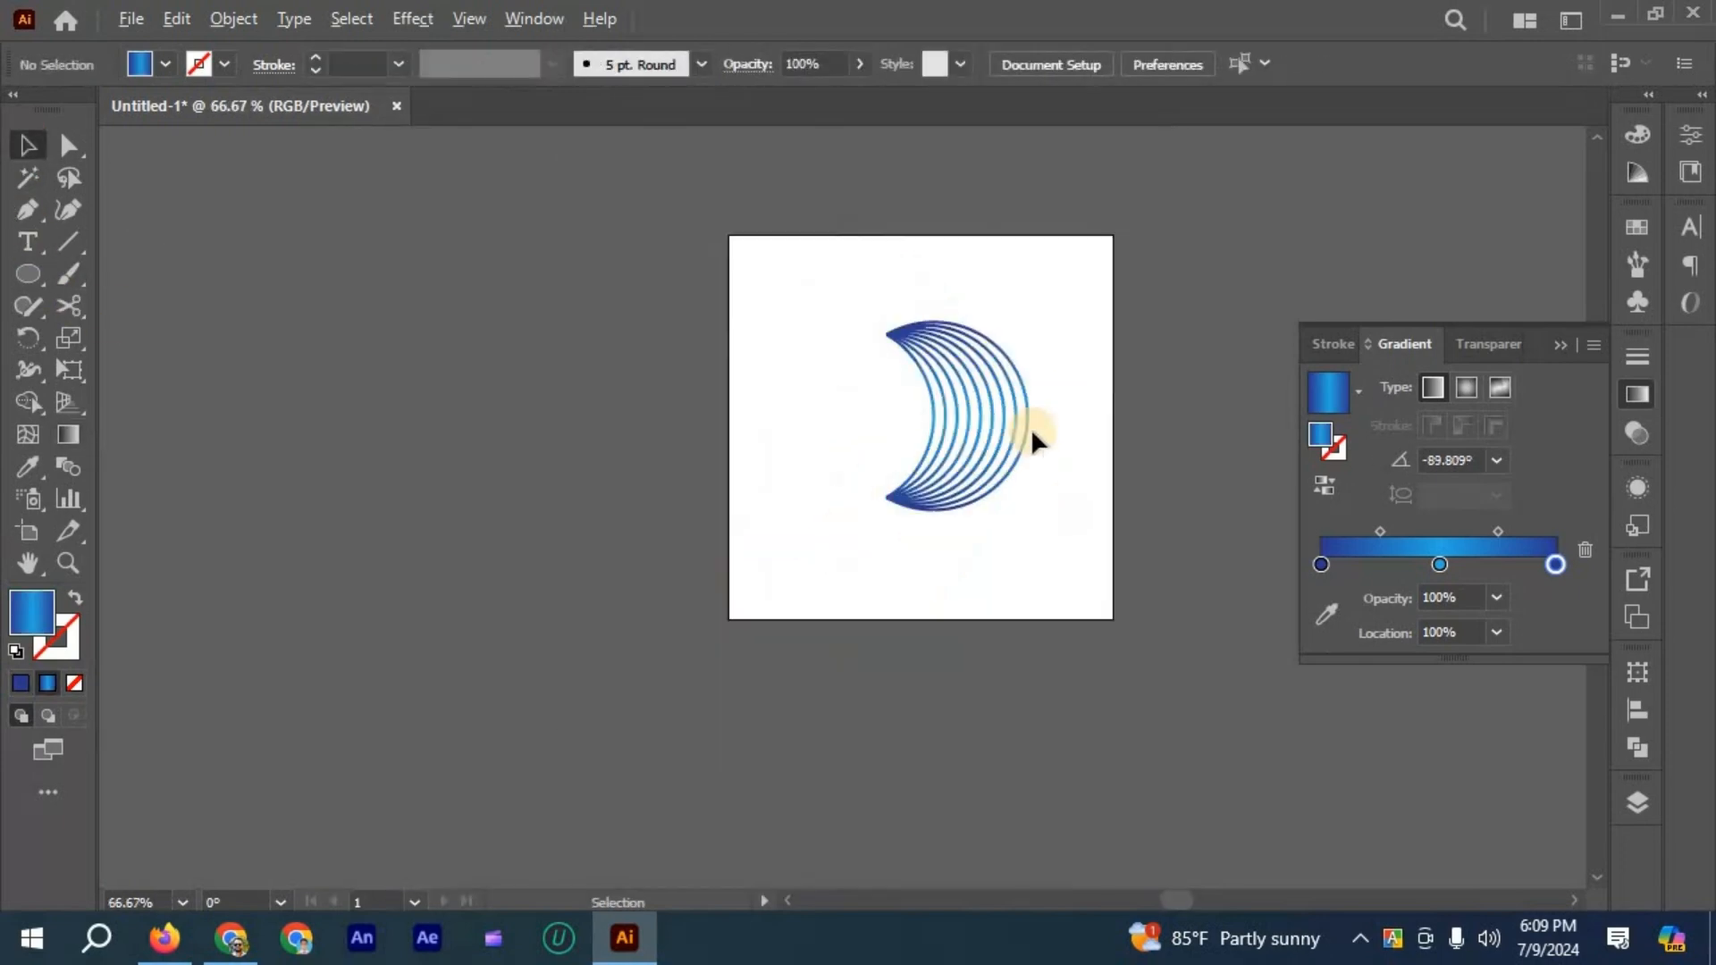
scroll(1012, 416, up, 2)
click(900, 525)
scroll(893, 498, down, 2)
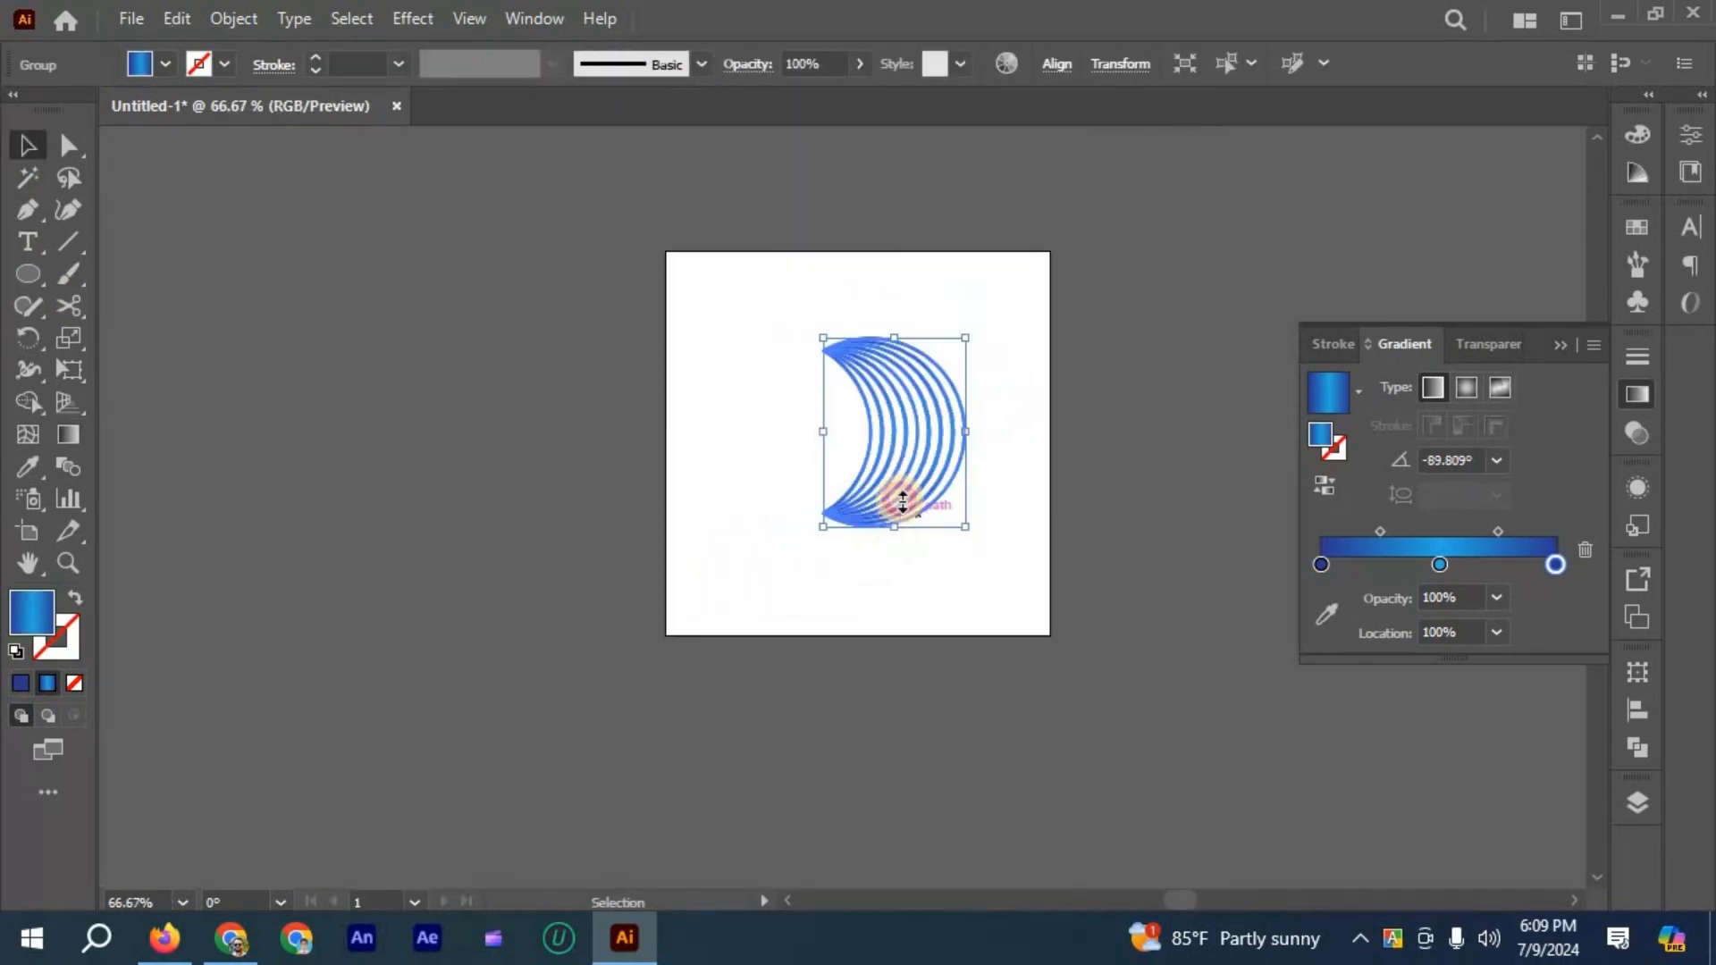
drag(895, 526, 920, 453)
scroll(918, 383, up, 2)
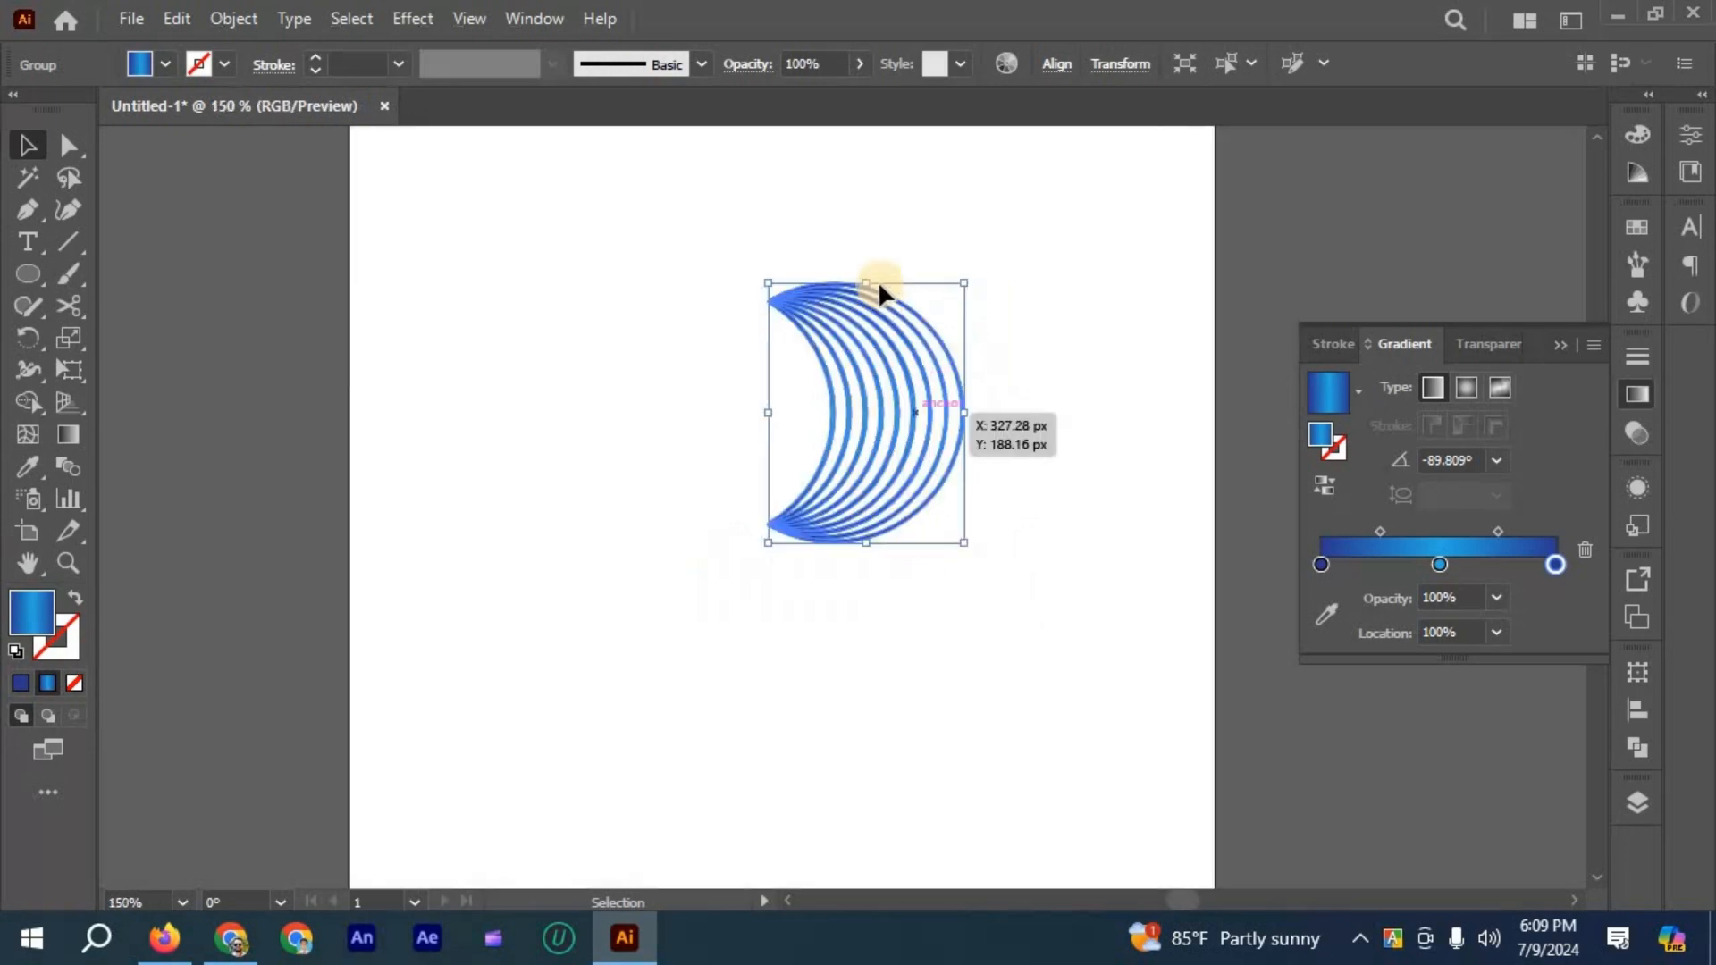
drag(872, 283, 872, 308)
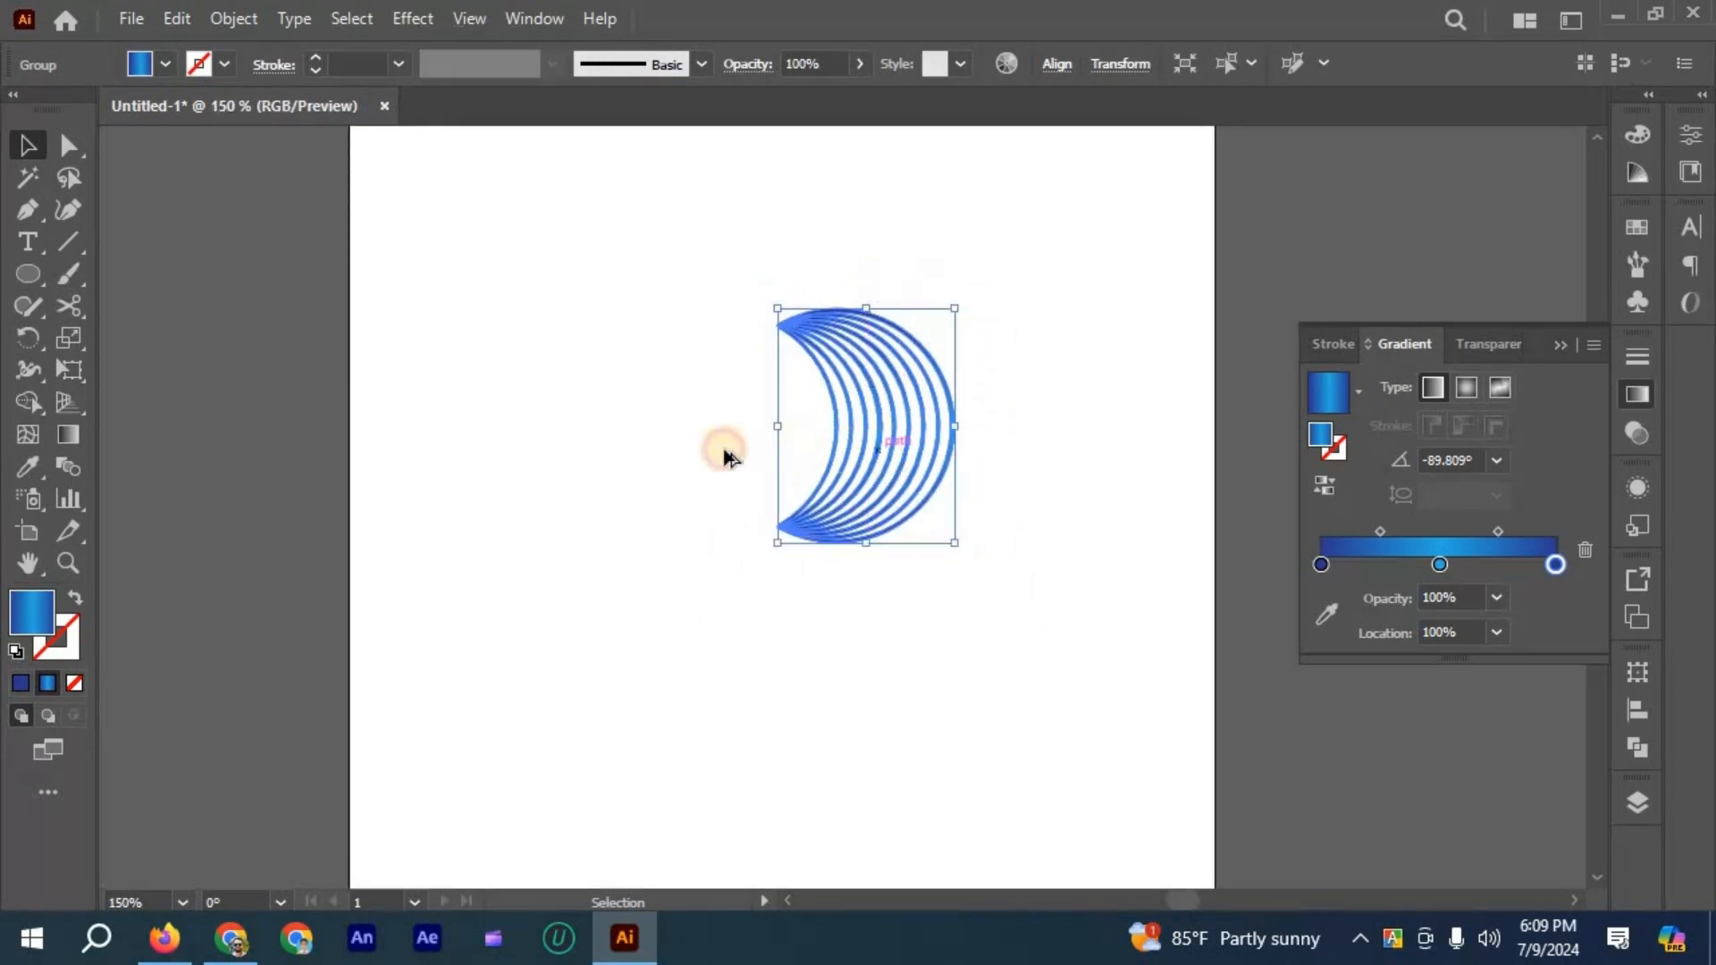
- Duplicate the crescent group to its left and rotate the copy 90° counterclockwise so its opening faces down
drag(878, 450, 717, 450)
mouse_move(809, 325)
mouse_down()
mouse_move(663, 295)
mouse_move(808, 333)
mouse_up()
scroll(808, 511, up, 3)
drag(826, 420, 918, 713)
- Move the rotated crescent so its right side meets the inner curve of the original crescent
scroll(915, 711, up, 5)
scroll(732, 711, down, 3)
drag(704, 727, 706, 690)
scroll(706, 691, down, 2)
scroll(720, 634, up, 2)
drag(705, 632, 685, 627)
drag(894, 590, 881, 548)
scroll(849, 424, down, 5)
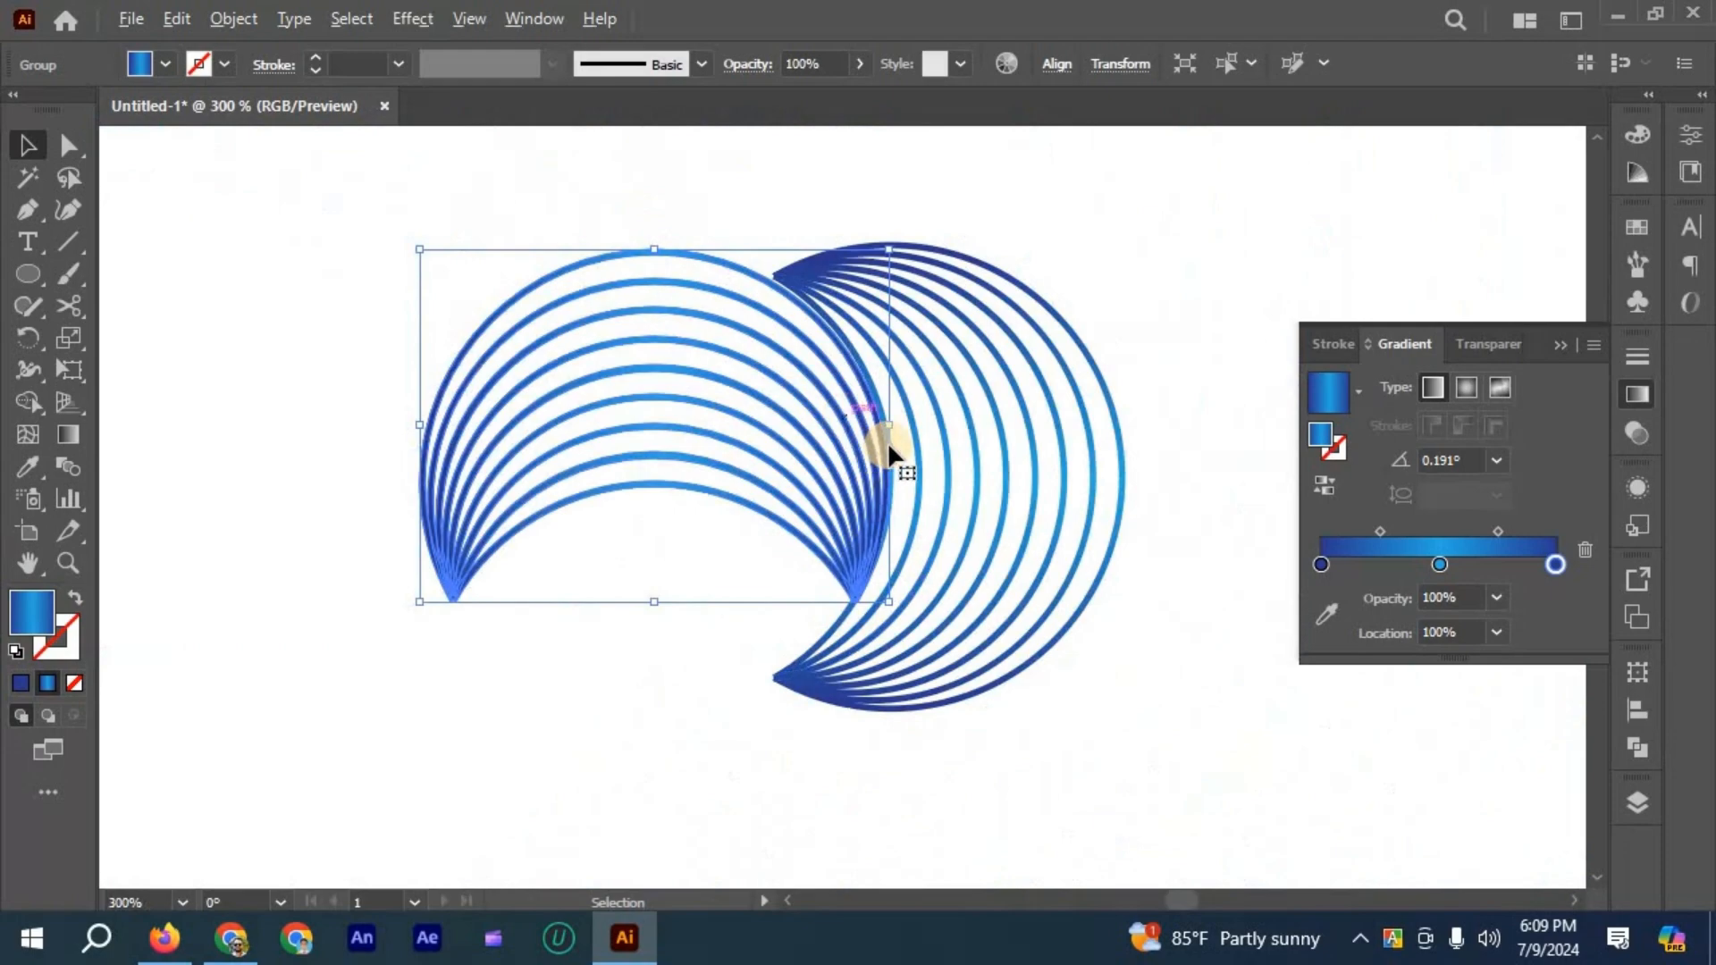
- Level the rotated crescent's top with the original's and fit its outer line against the original's inner line
scroll(891, 428, up, 2)
scroll(897, 425, down, 1)
drag(902, 433, 893, 416)
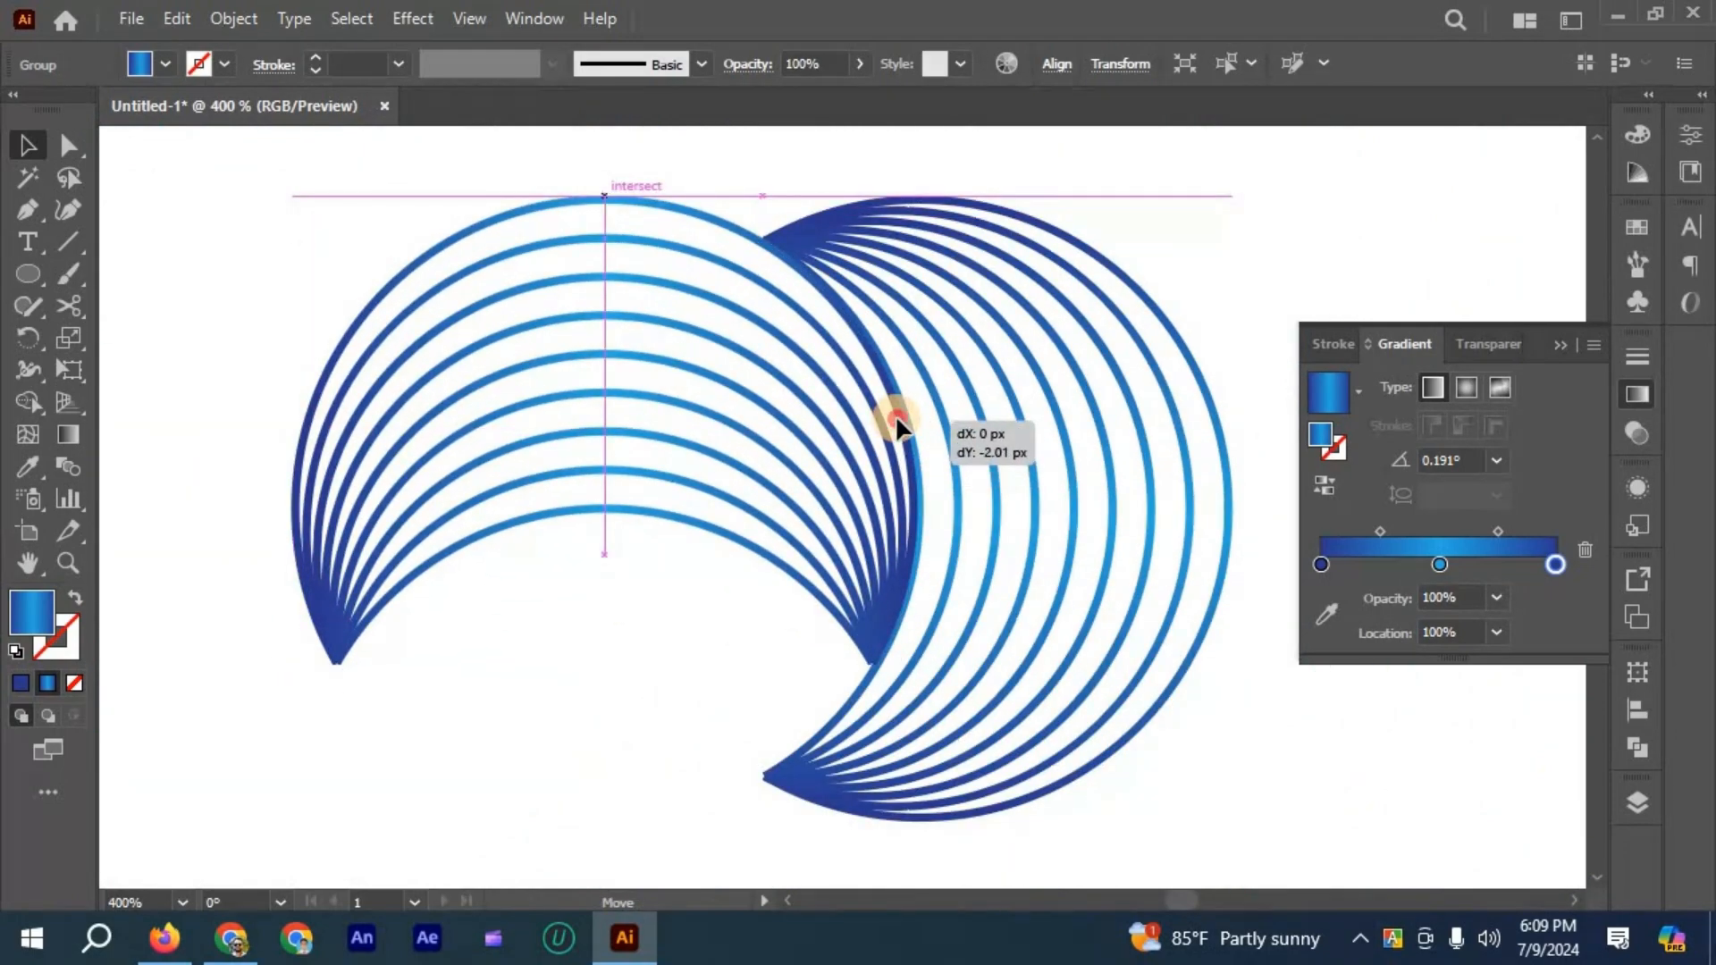
drag(901, 421, 904, 420)
scroll(883, 601, up, 2)
drag(883, 600, 919, 569)
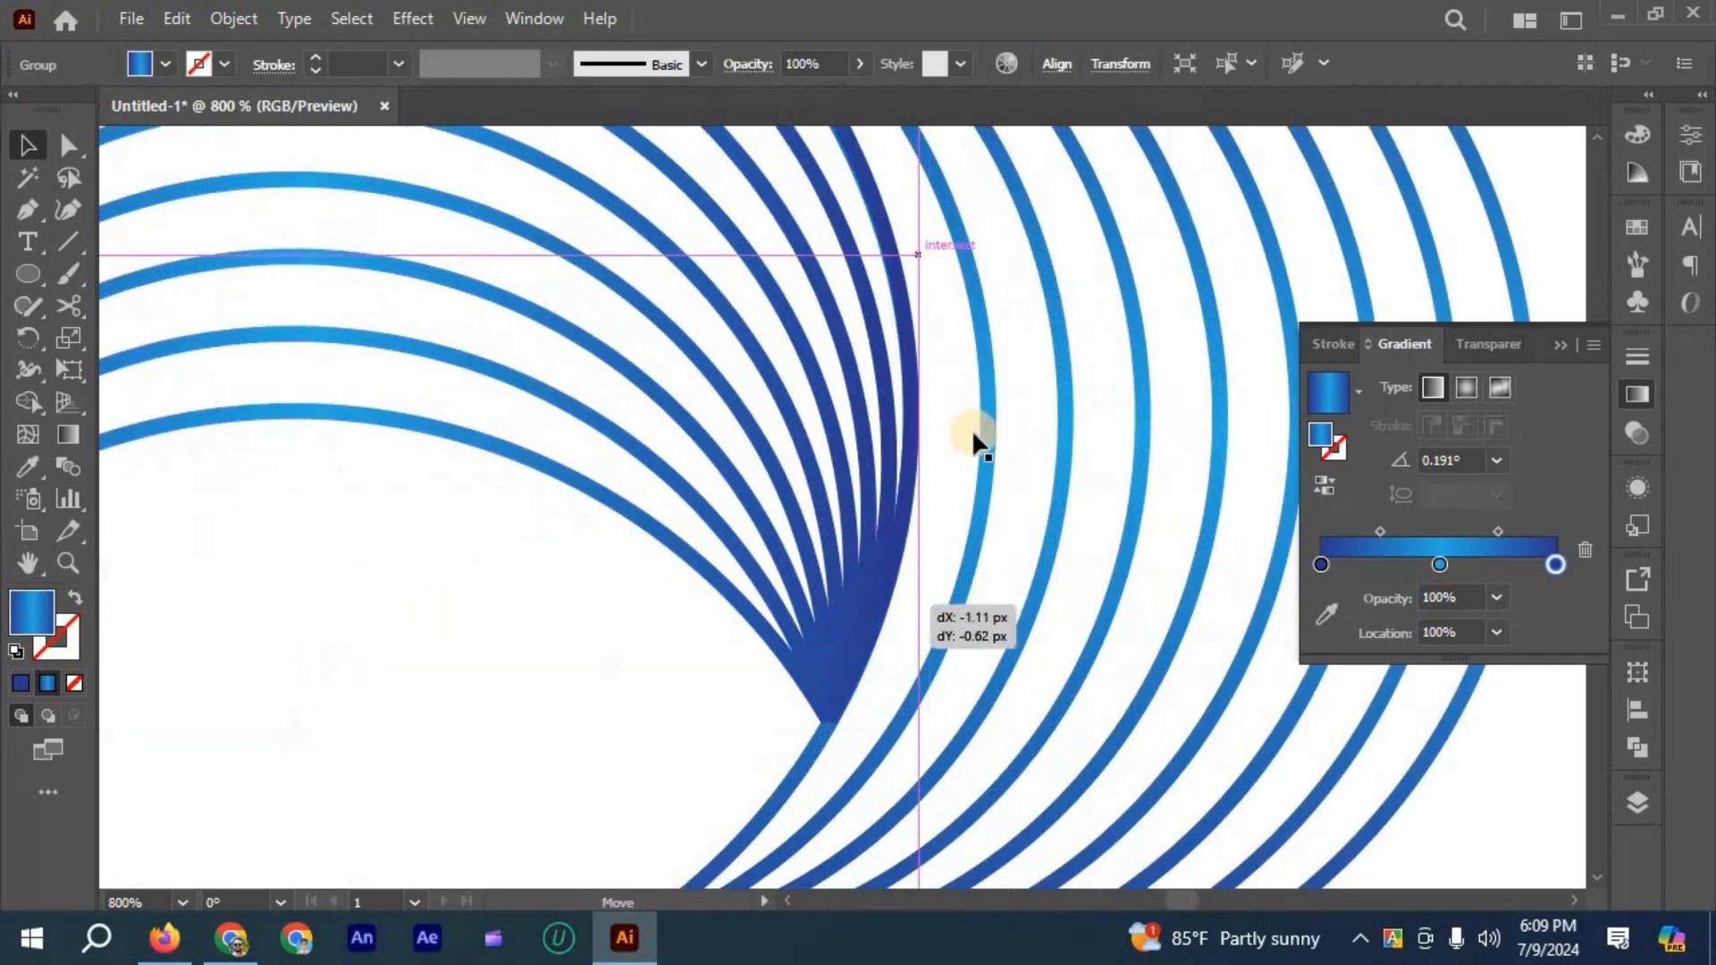
scroll(935, 311, down, 4)
- Refine the fit at the original crescent's upper tip, where the two crescents meet, and deselect them
click(835, 310)
drag(897, 399, 920, 280)
scroll(897, 390, up, 5)
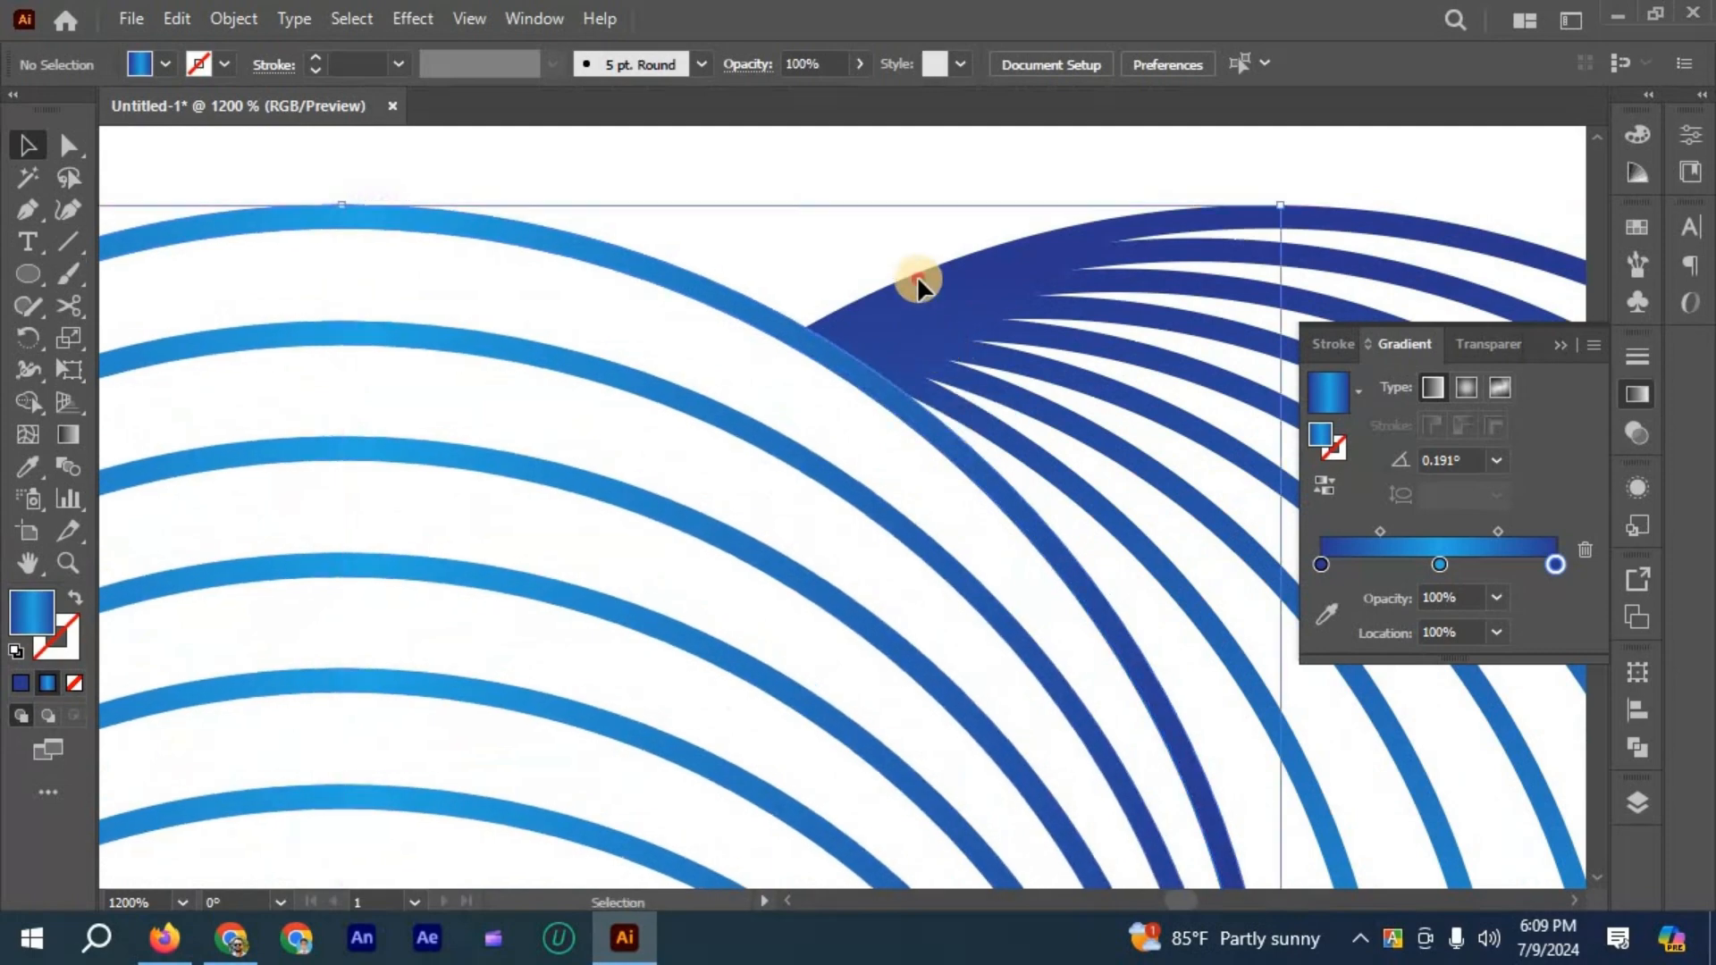
scroll(920, 279, down, 4)
click(784, 300)
scroll(787, 590, down, 1)
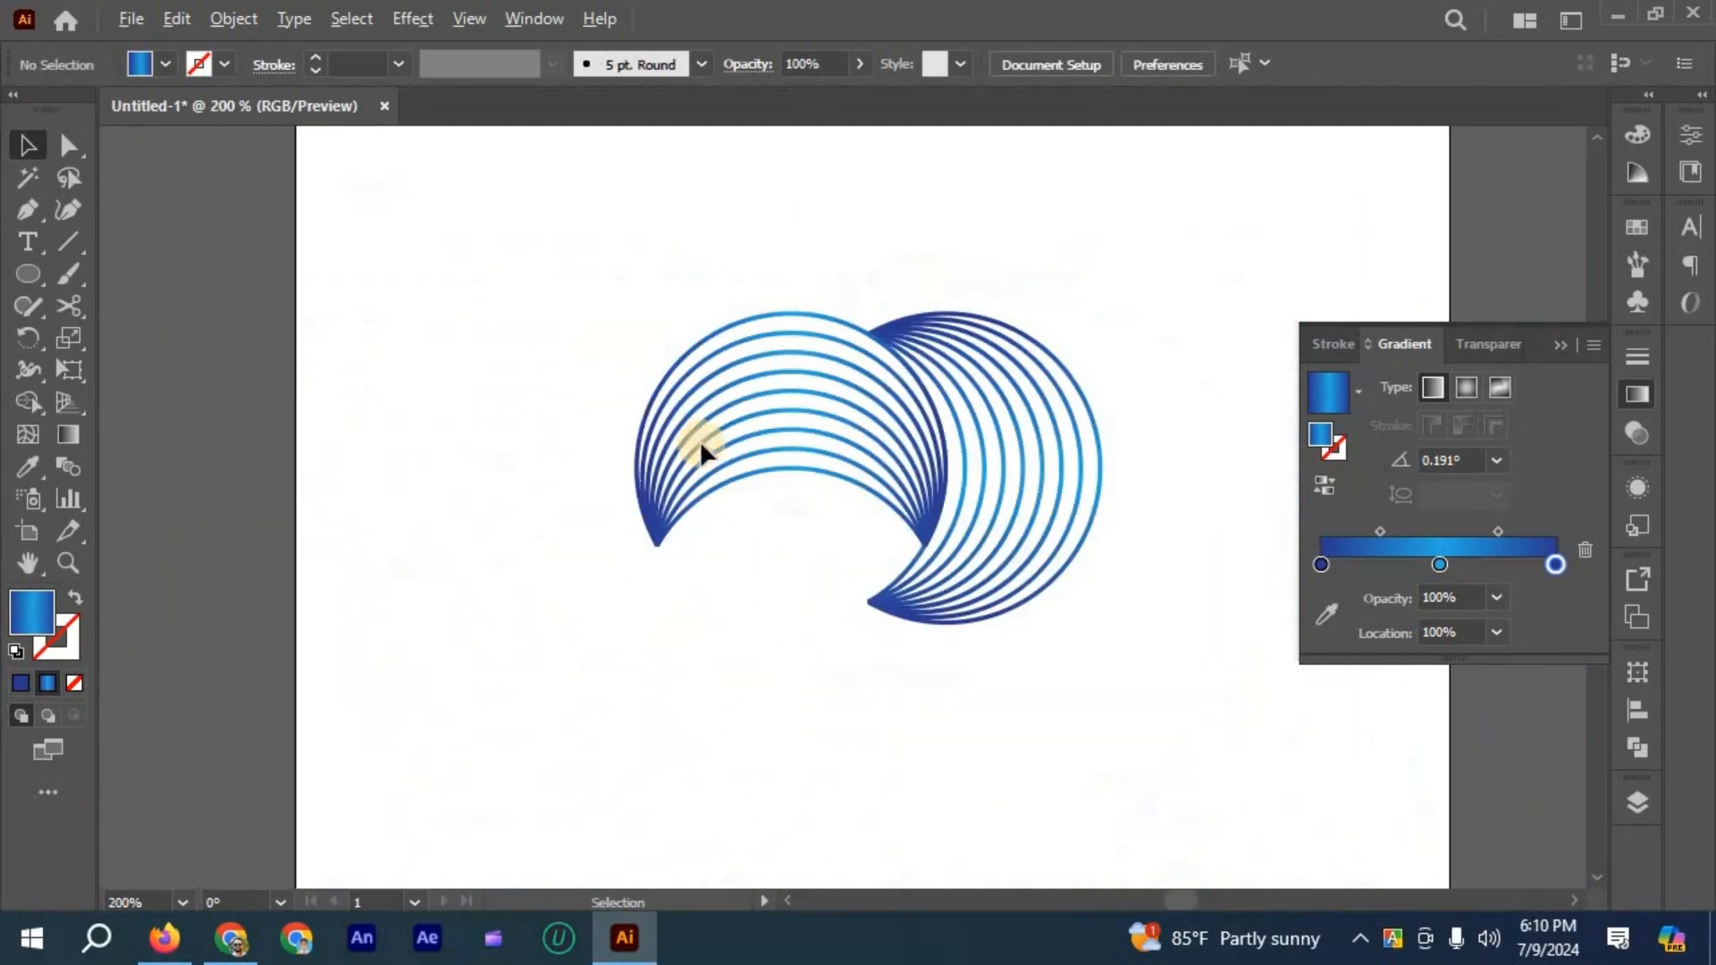
- Select both crescents and group them
scroll(647, 309, down, 1)
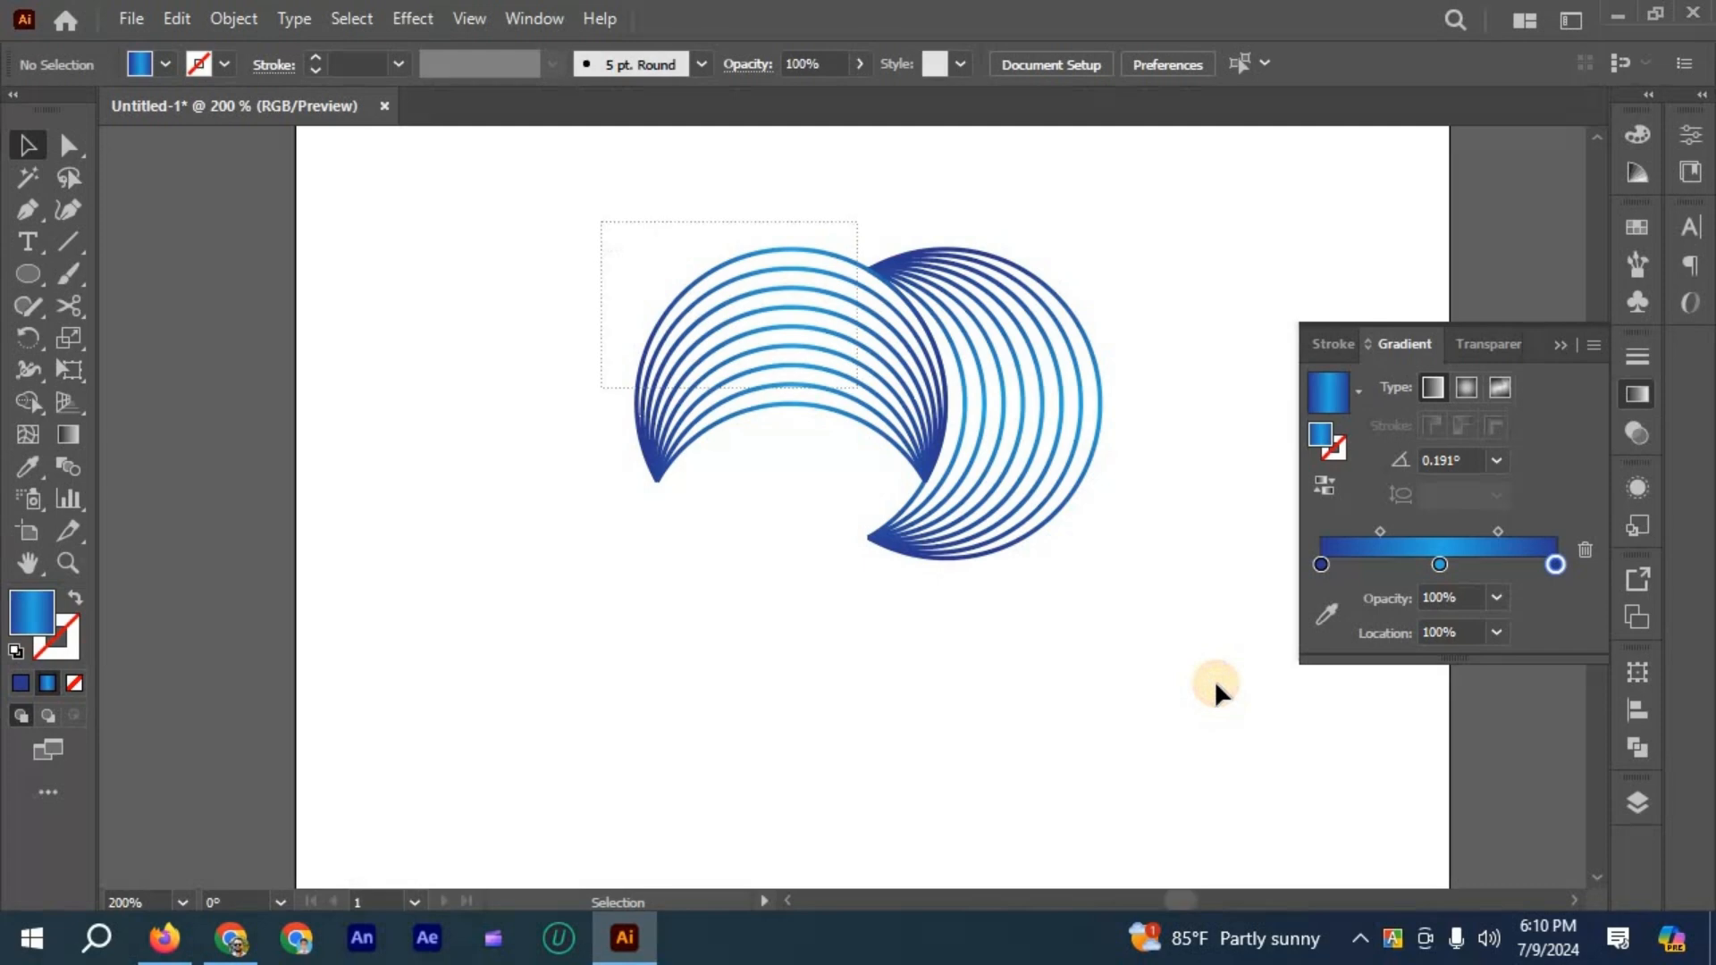
key(ctrl+a)
key(ctrl+g)
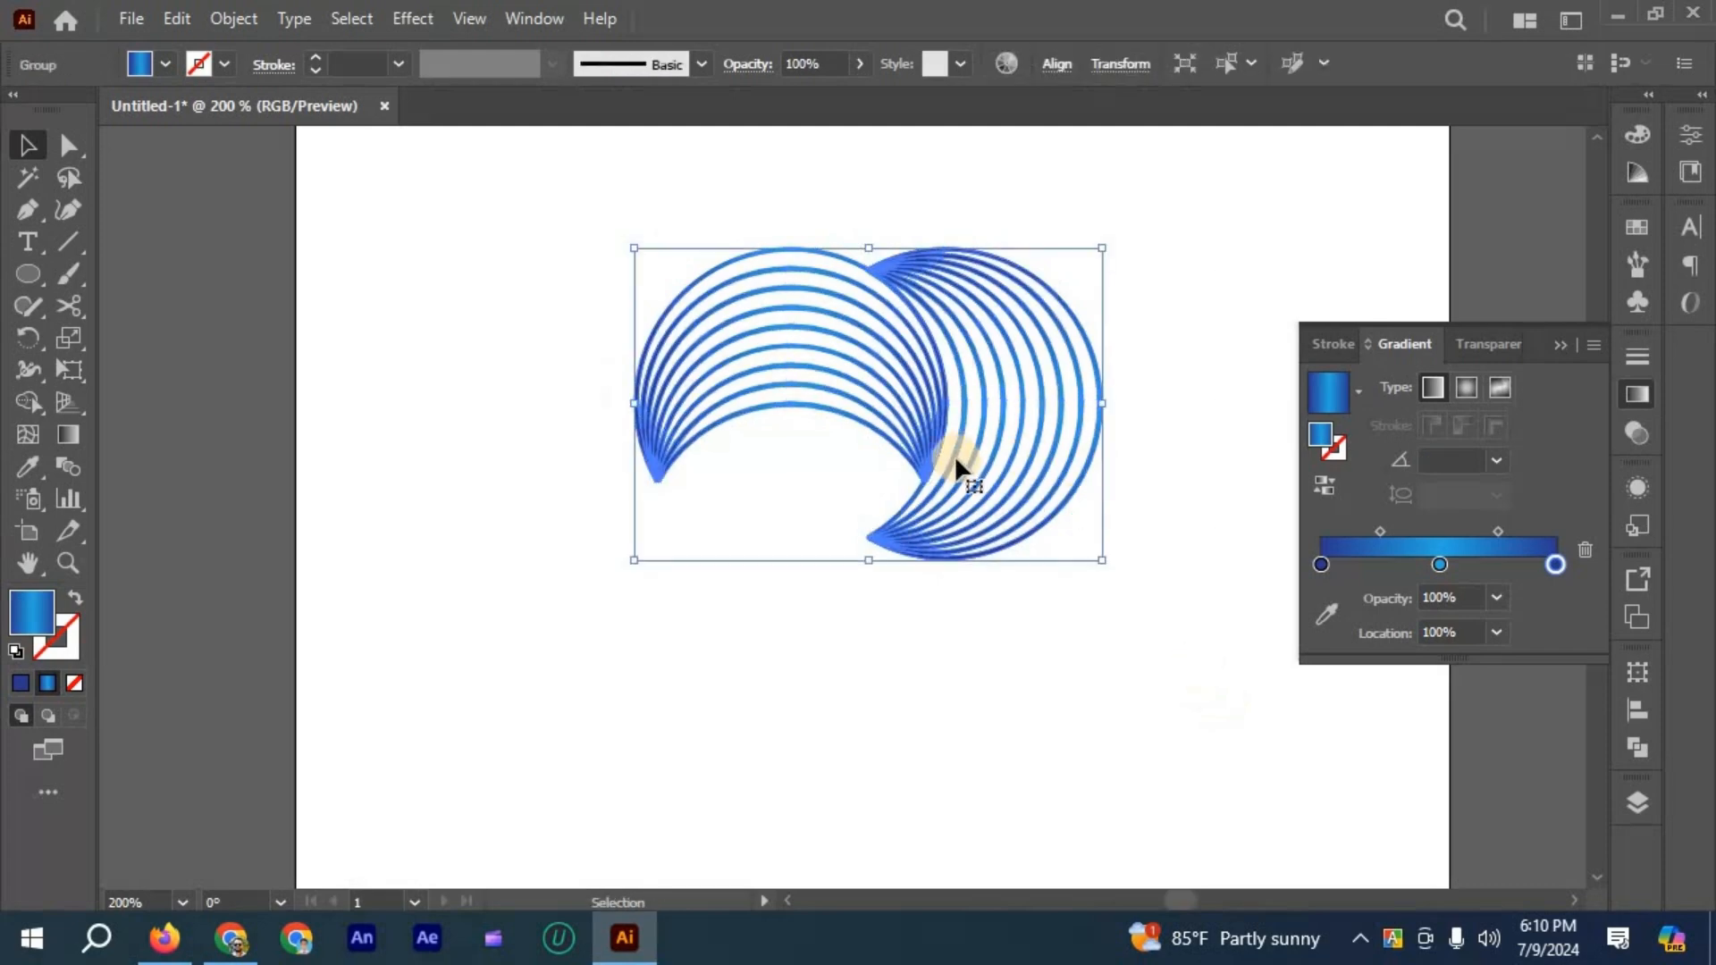
- Duplicate the crescent pair below the original and rotate the copy 180°
drag(894, 533, 875, 682)
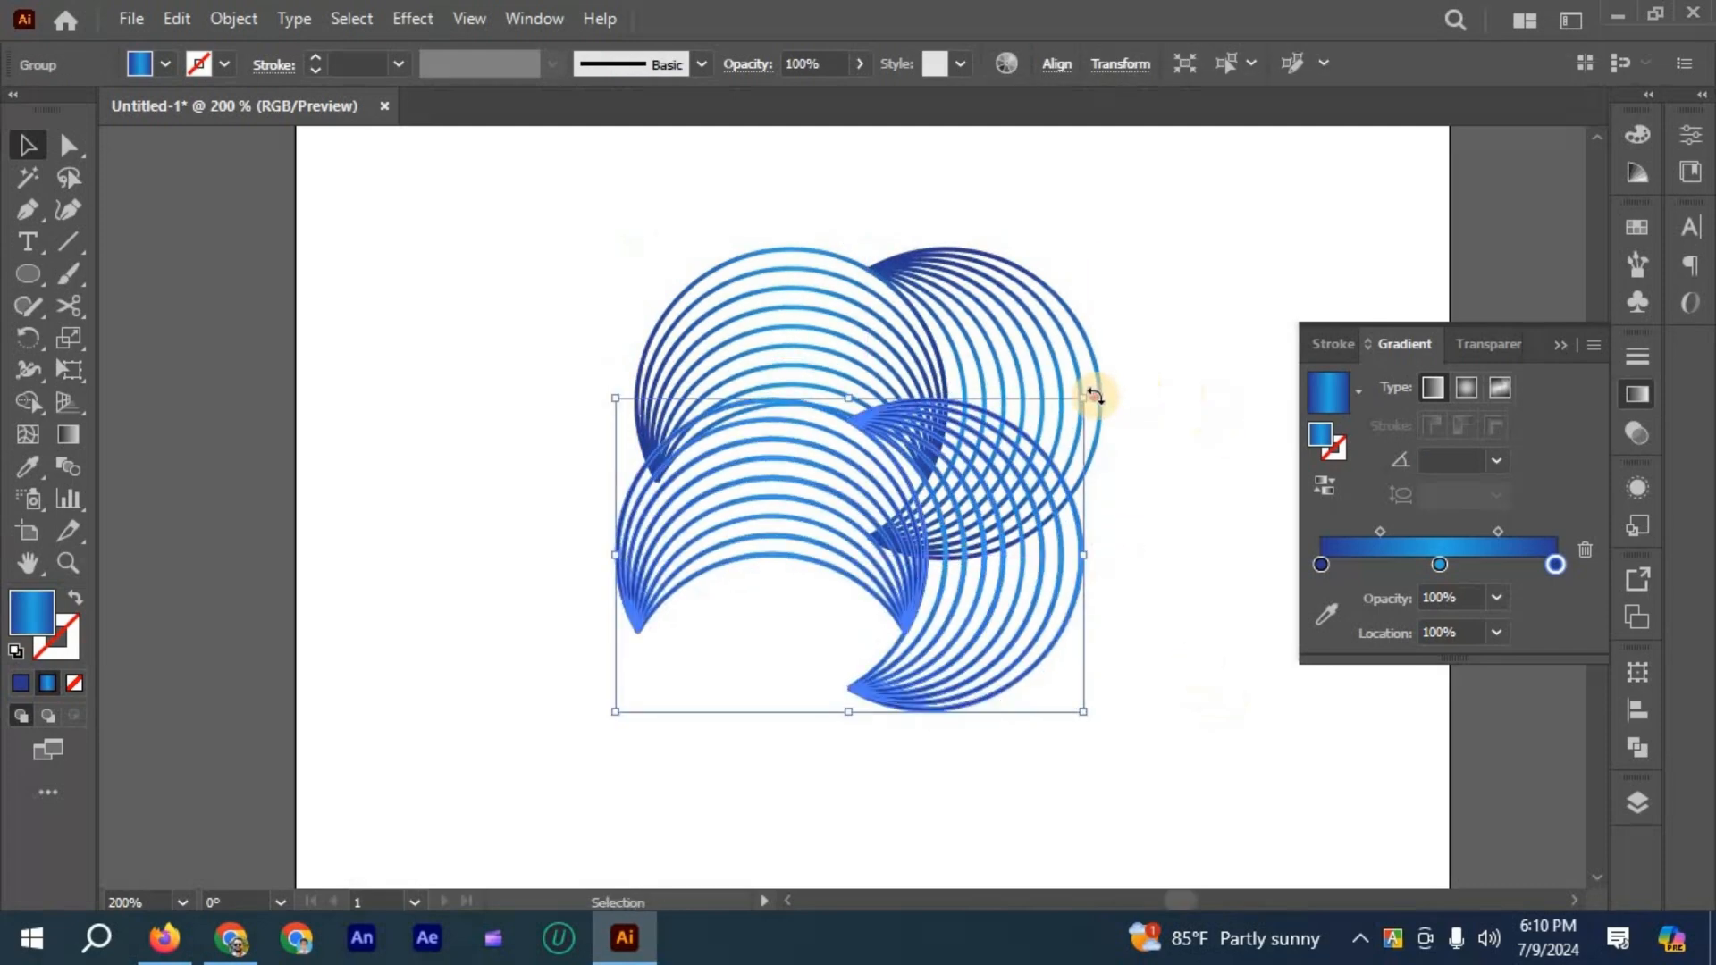
drag(662, 404, 899, 506)
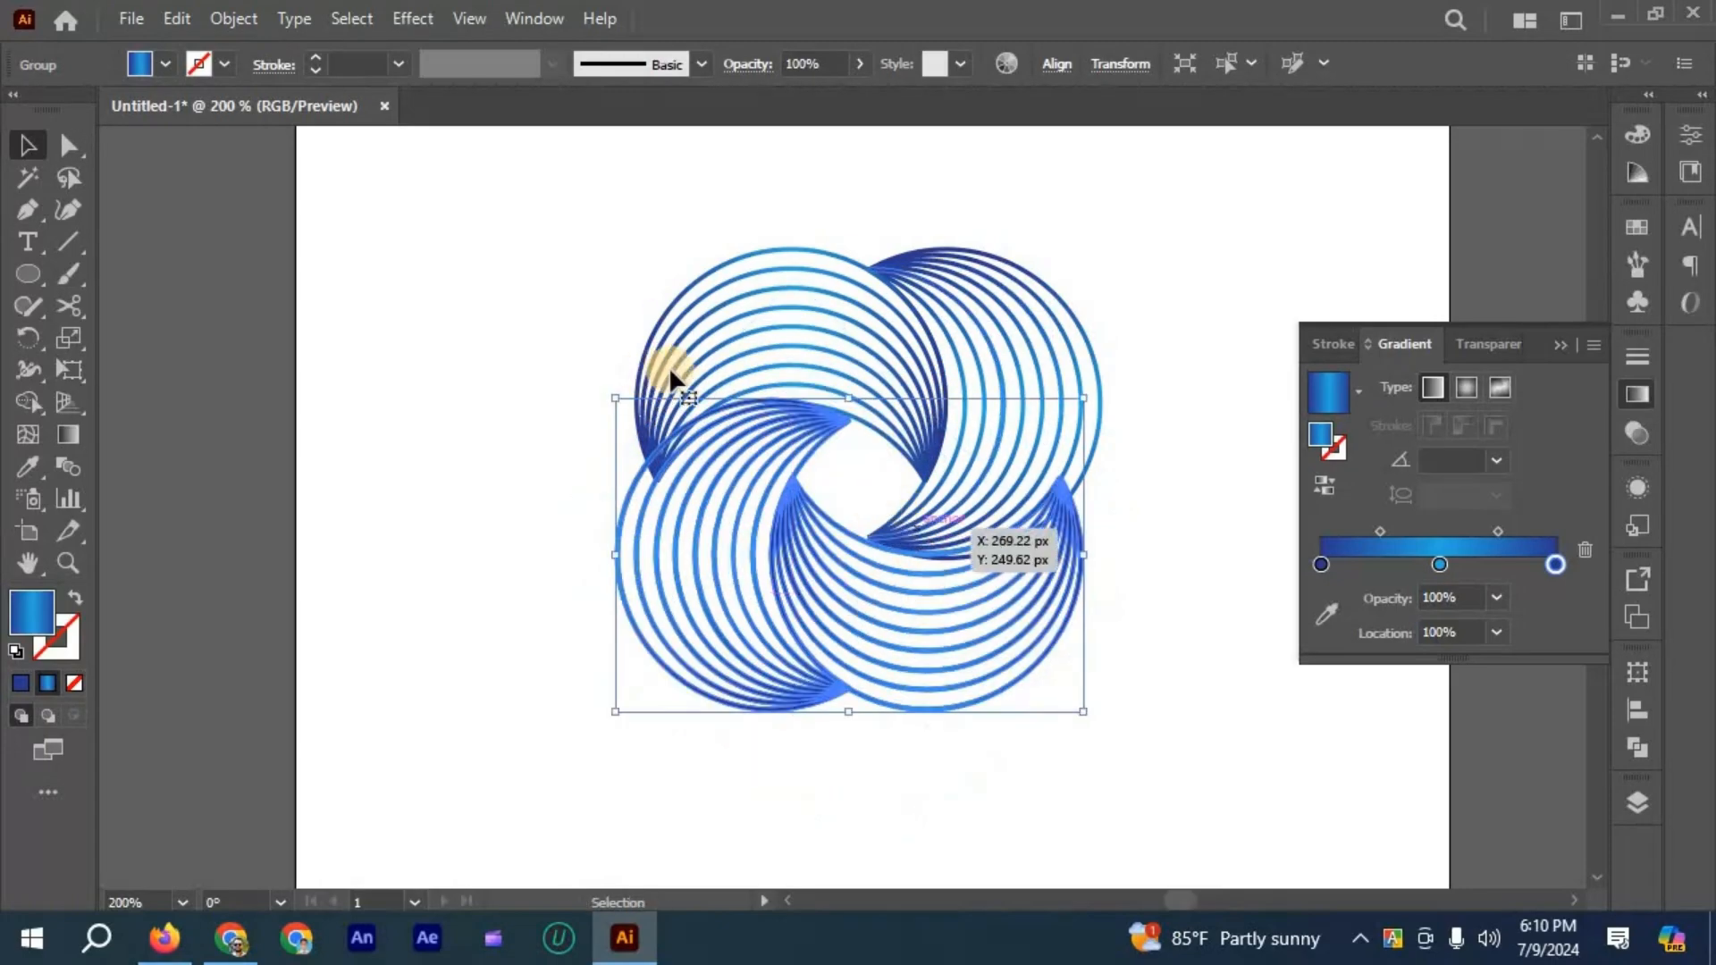
key(ctrl+equal)
click(802, 354)
- Fit the rotated pair against the original pair so the four crescents interlock around a central opening, and deselect
scroll(802, 354, up, 1)
drag(795, 334, 844, 345)
drag(894, 443, 868, 421)
click(1028, 337)
- Select all four interlocked crescents, enlarge the design to fill more of the artboard, and deselect it
scroll(1014, 339, down, 4)
scroll(626, 351, down, 1)
scroll(626, 343, up, 1)
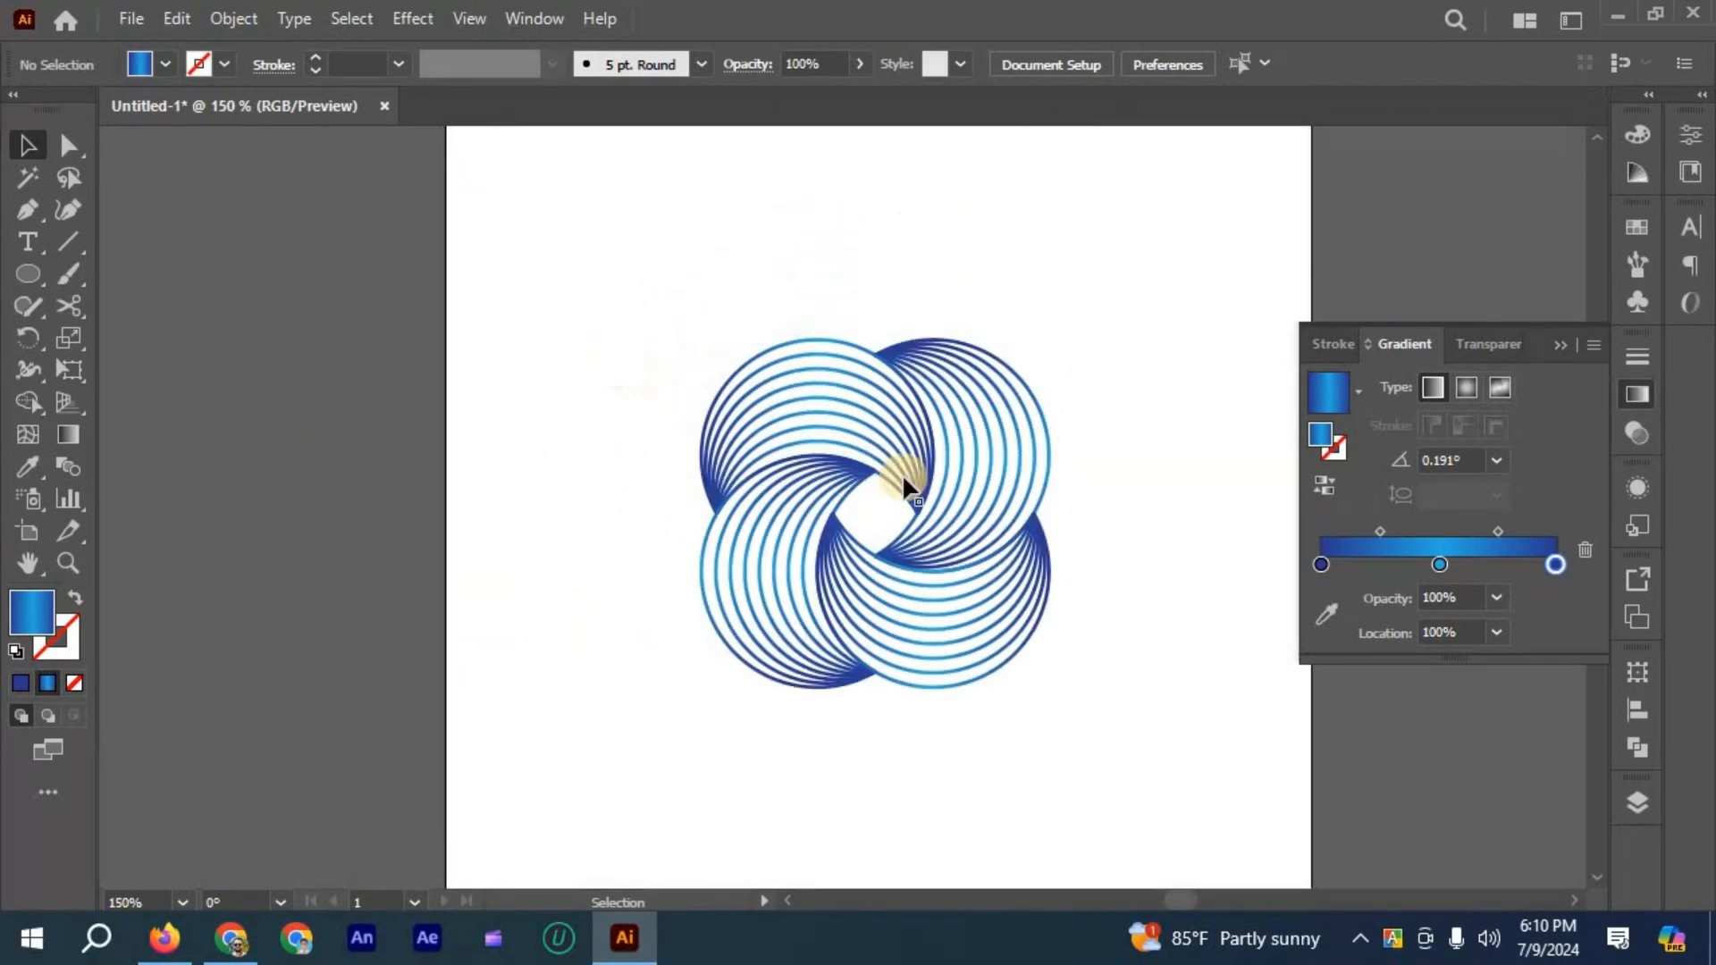
scroll(689, 425, down, 1)
scroll(617, 259, up, 1)
drag(605, 247, 1001, 724)
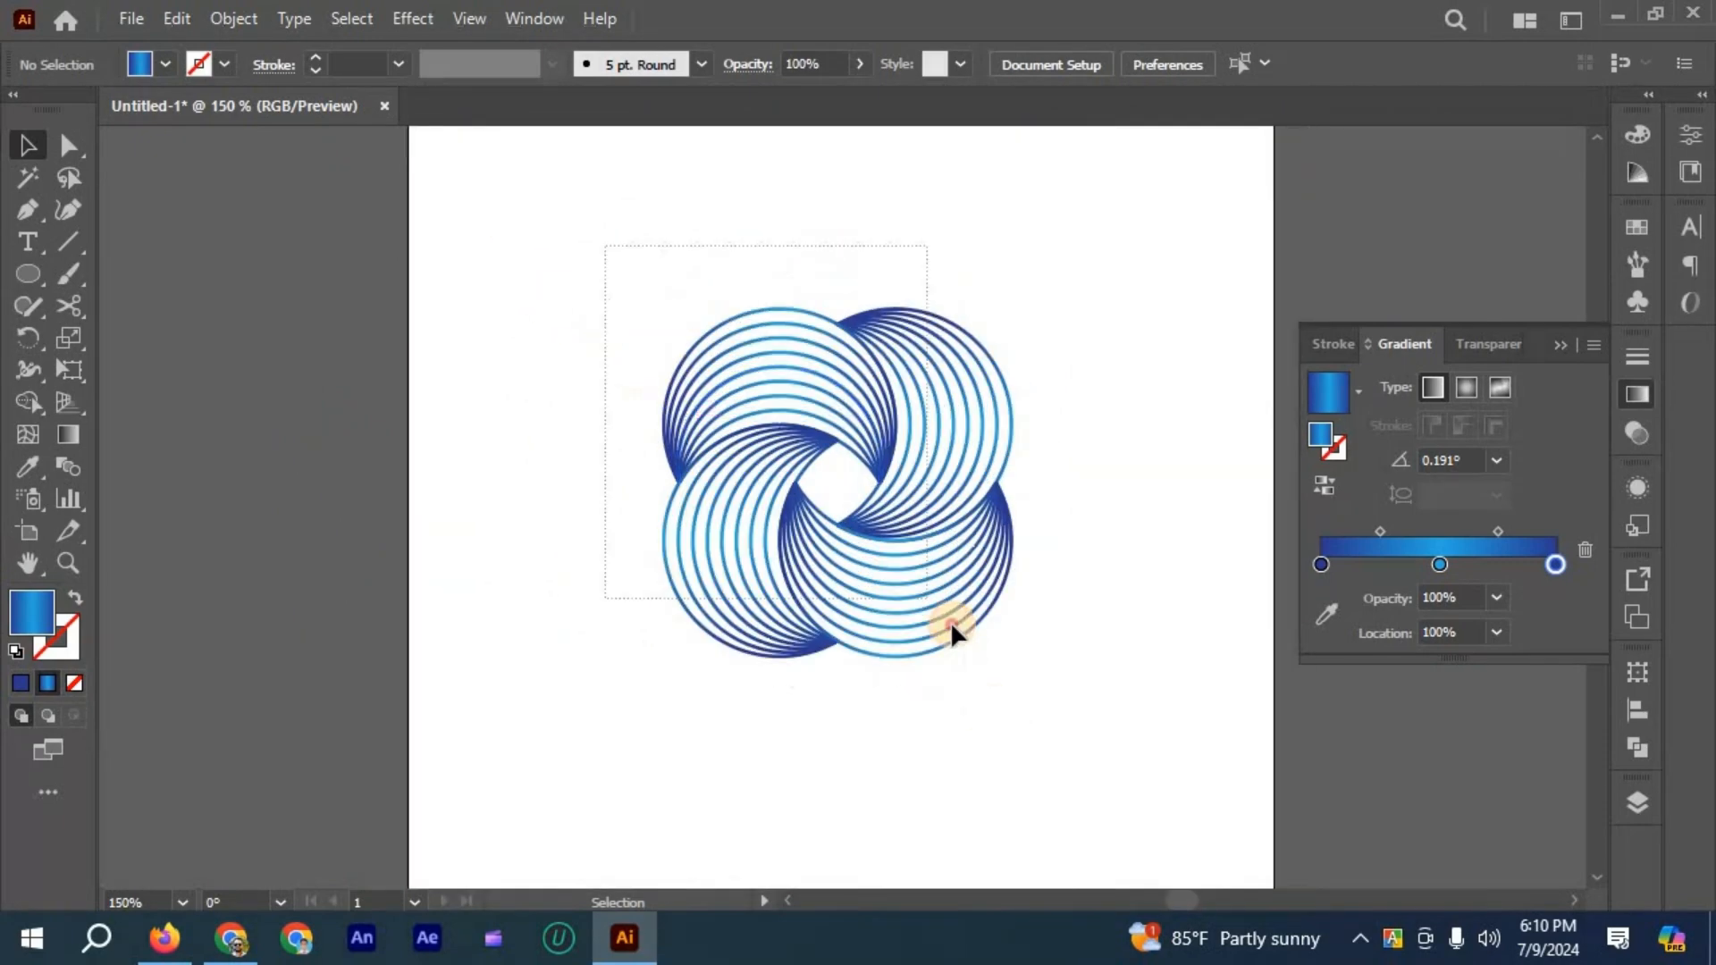
drag(951, 623, 959, 639)
drag(855, 323, 755, 254)
click(764, 573)
scroll(764, 573, down, 1)
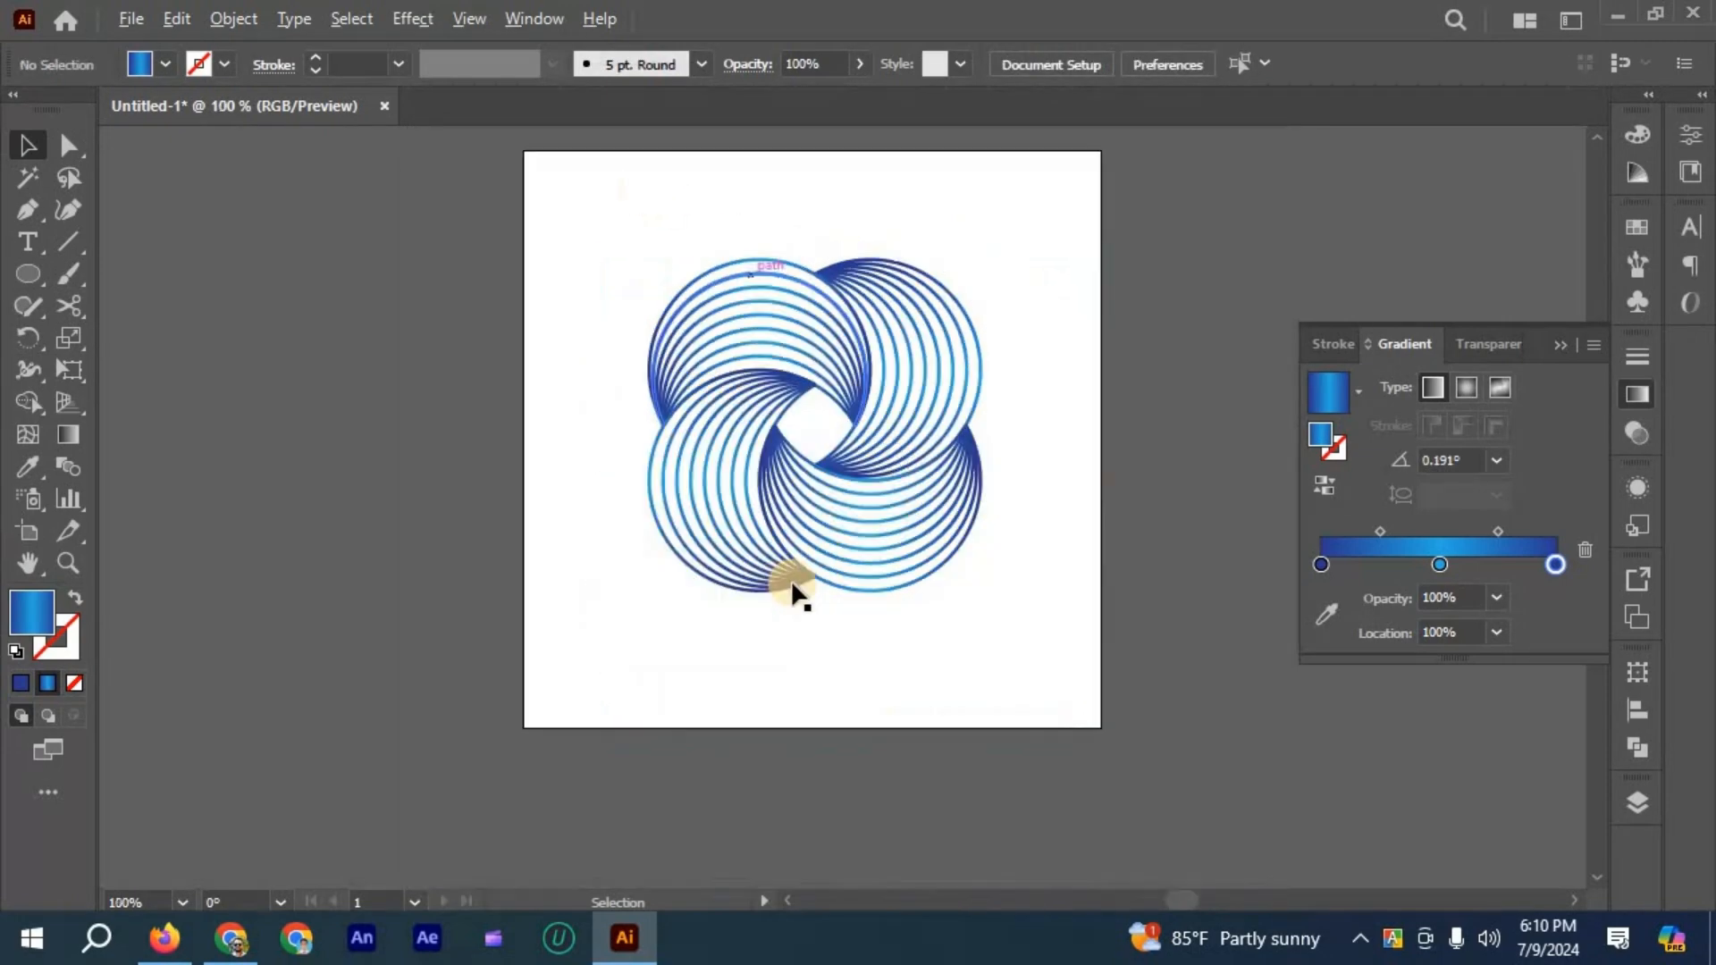
- Group the whole four-crescent design and deselect it
scroll(610, 268, up, 1)
drag(605, 267, 1045, 764)
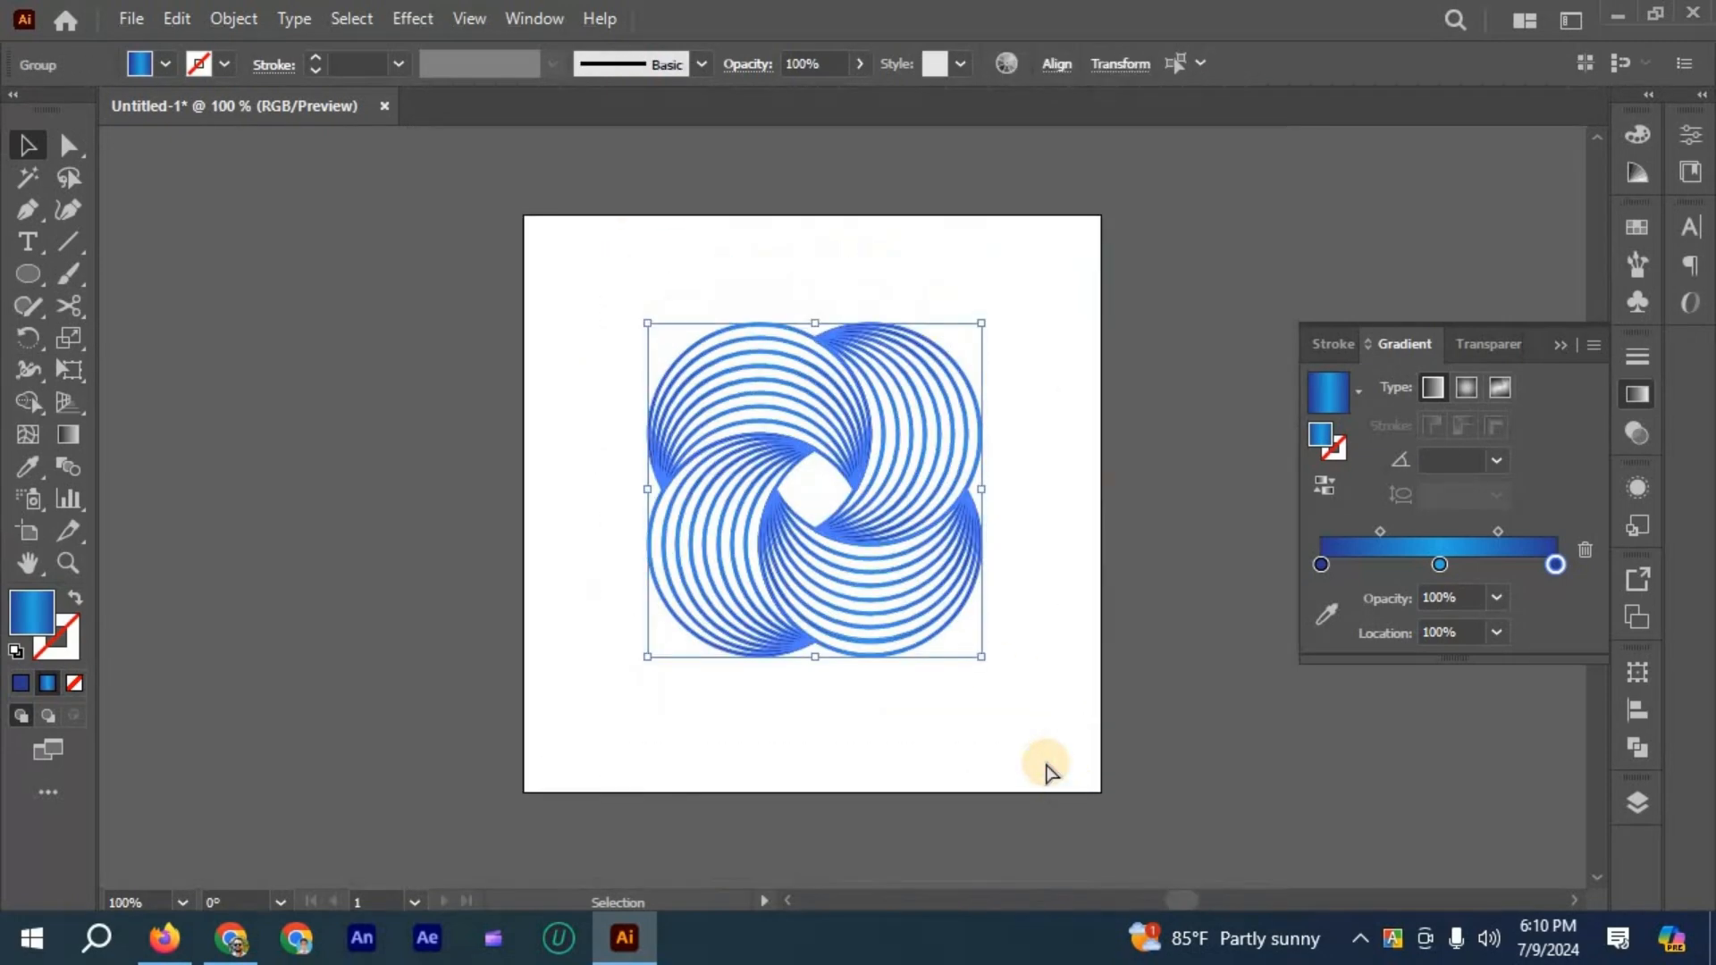
key(ctrl+g)
click(967, 655)
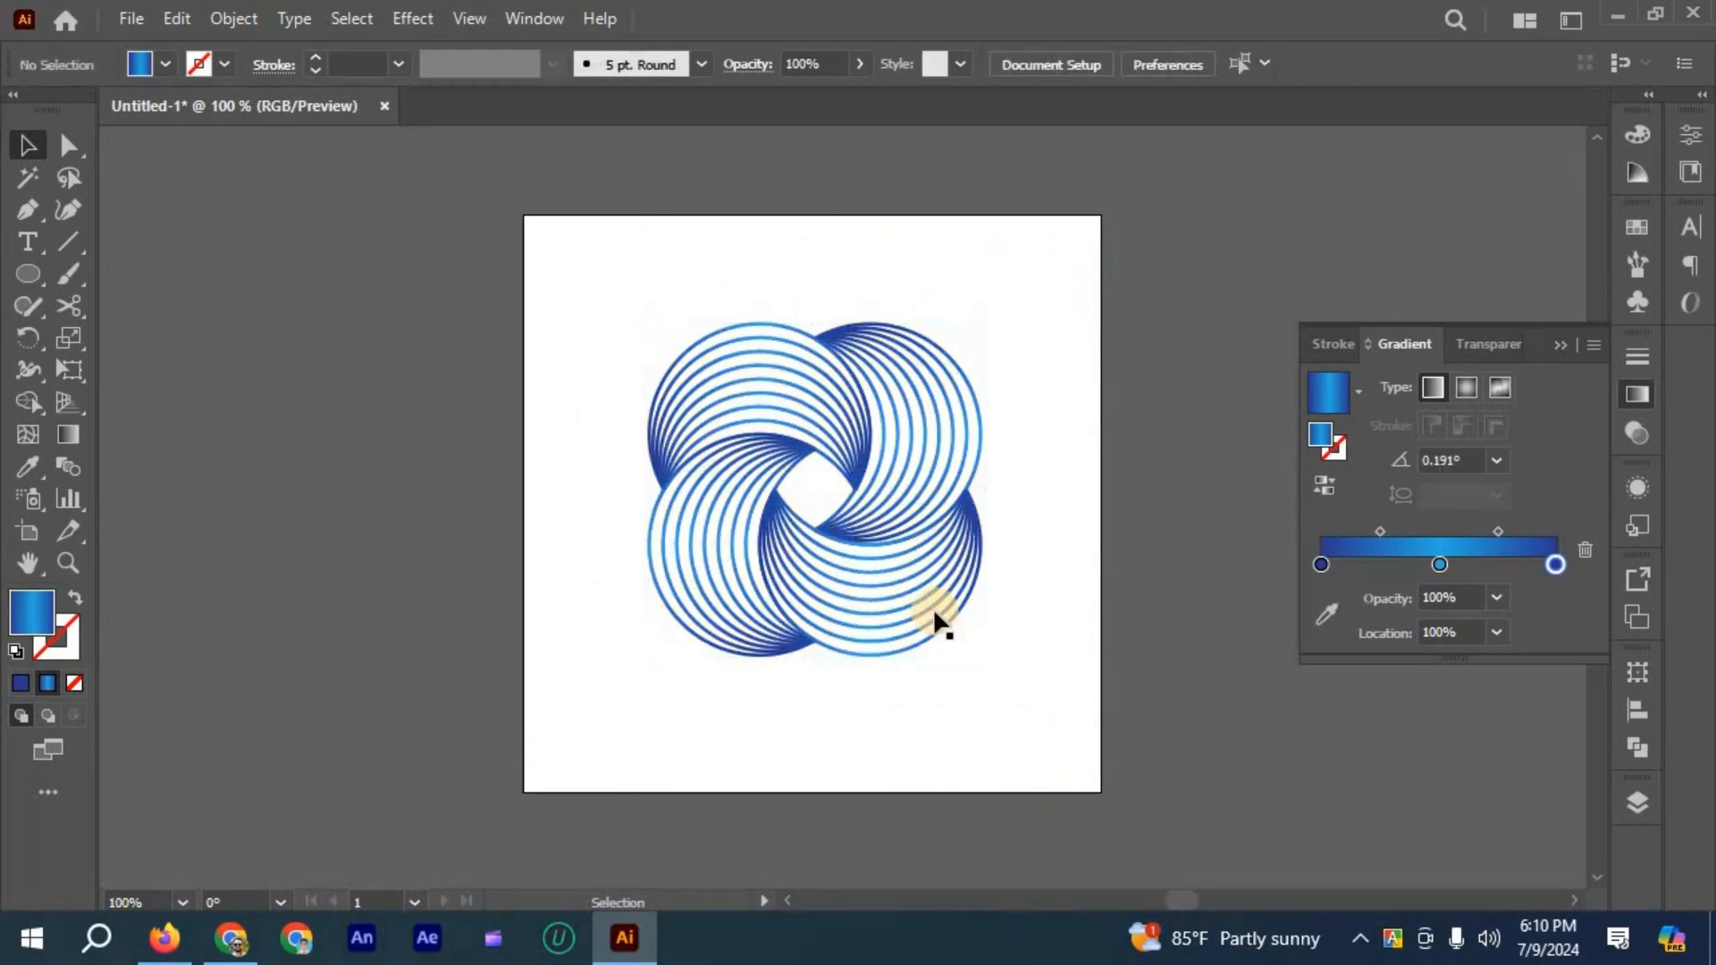
- Center the four-crescent group horizontally and vertically on the artboard
click(929, 593)
click(1056, 64)
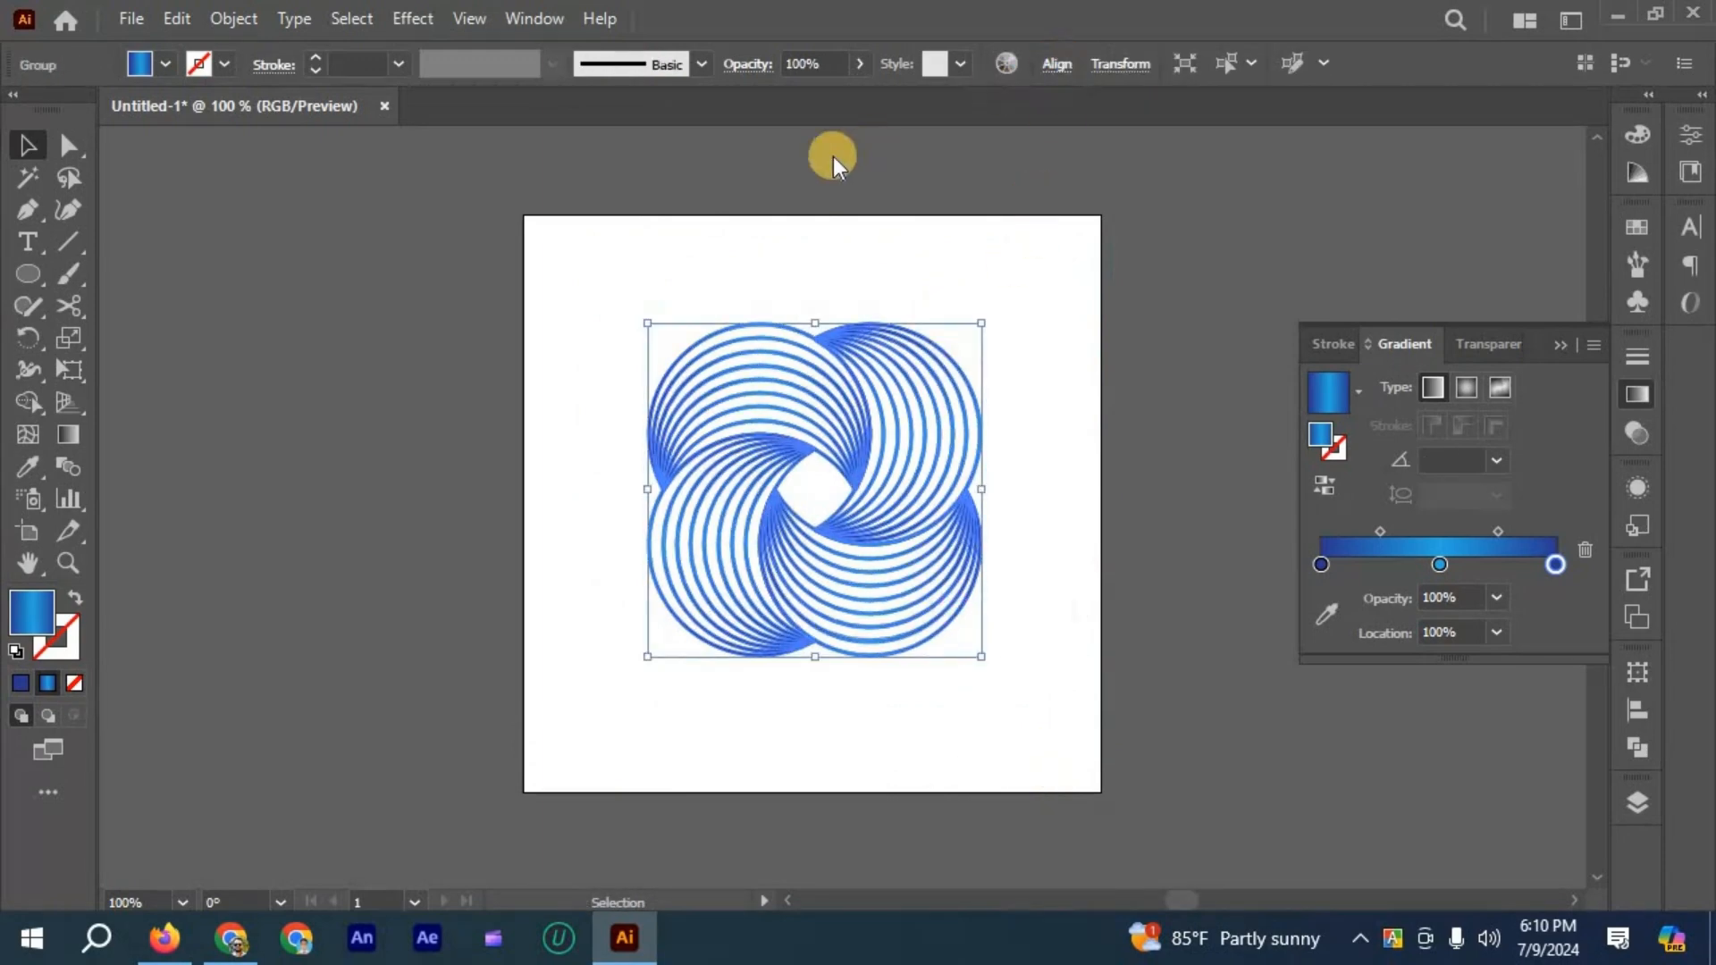
click(1000, 140)
click(1057, 589)
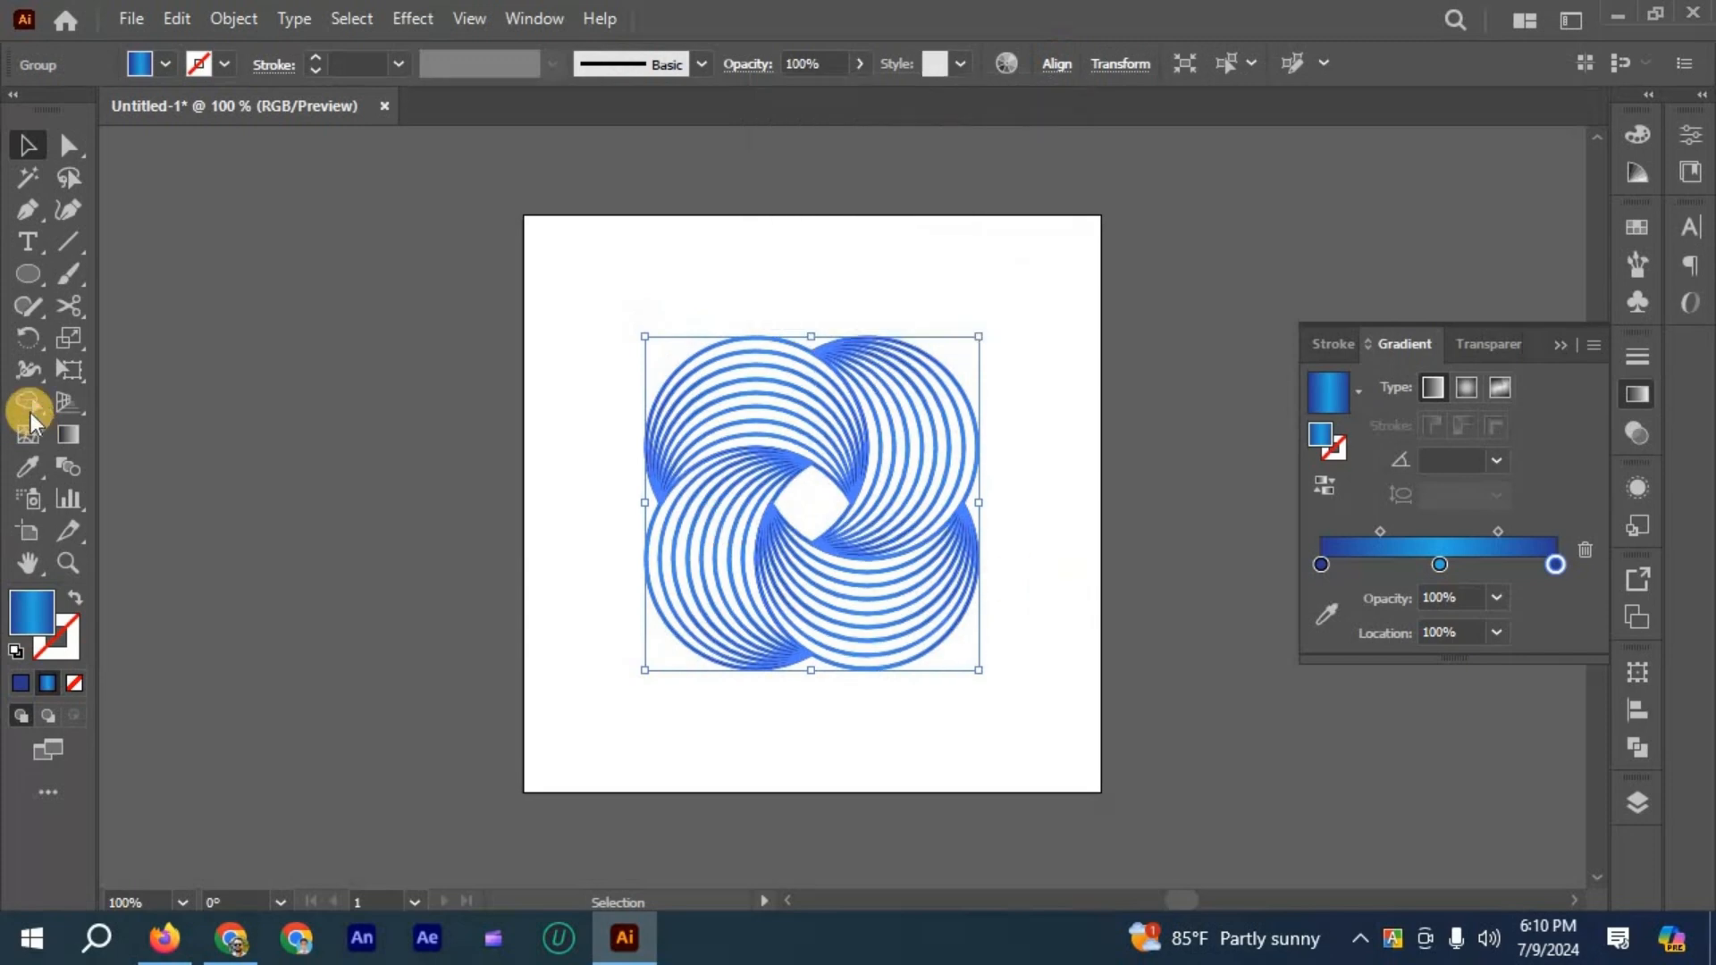
- Create a 500 × 500 px square with the Rectangle tool
right_click(29, 276)
click(241, 276)
click(690, 372)
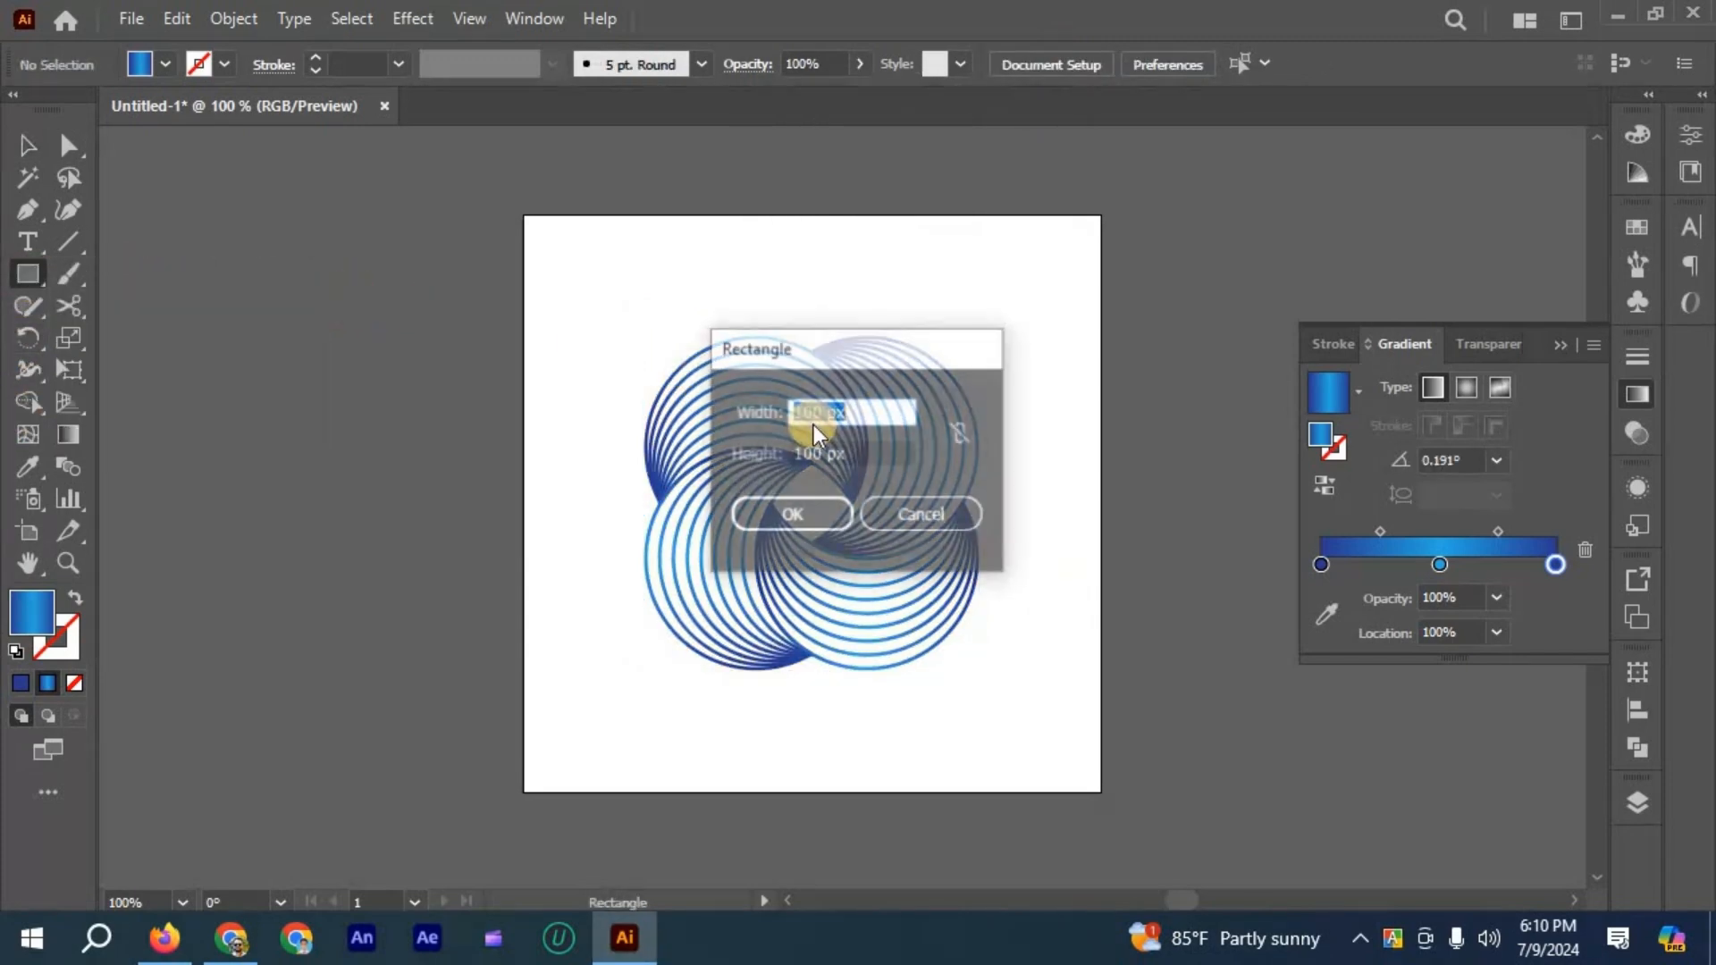
double_click(813, 411)
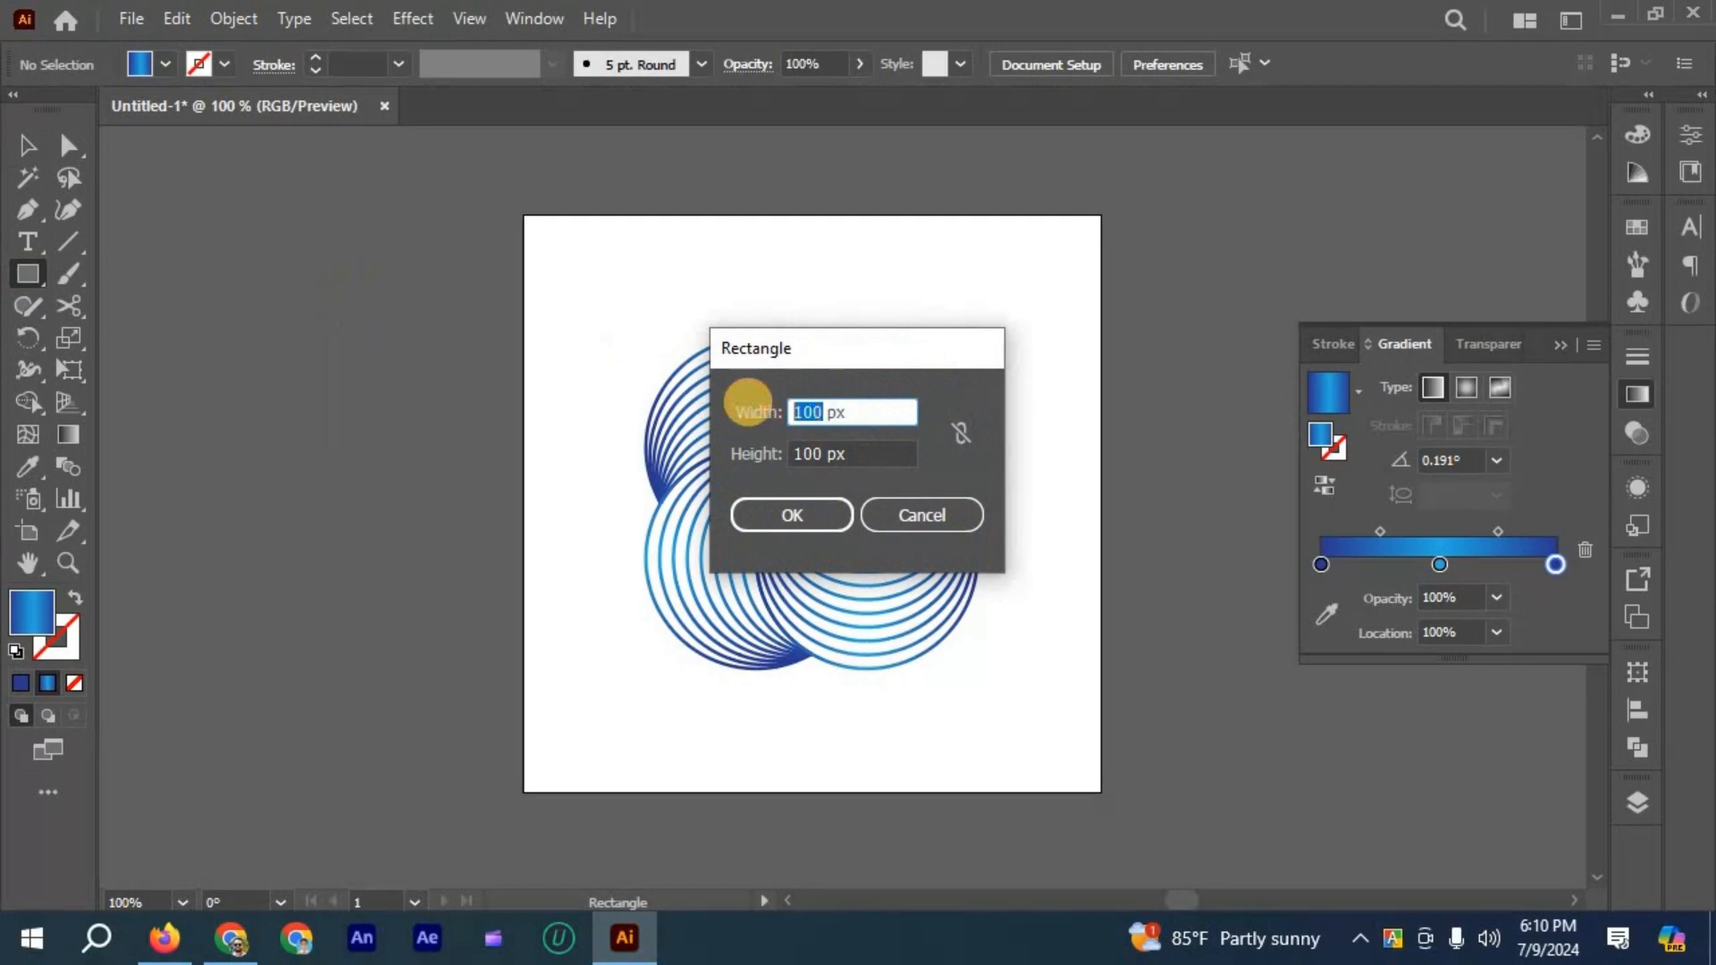
text(5000)
key(BackSpace)
key(Tab)
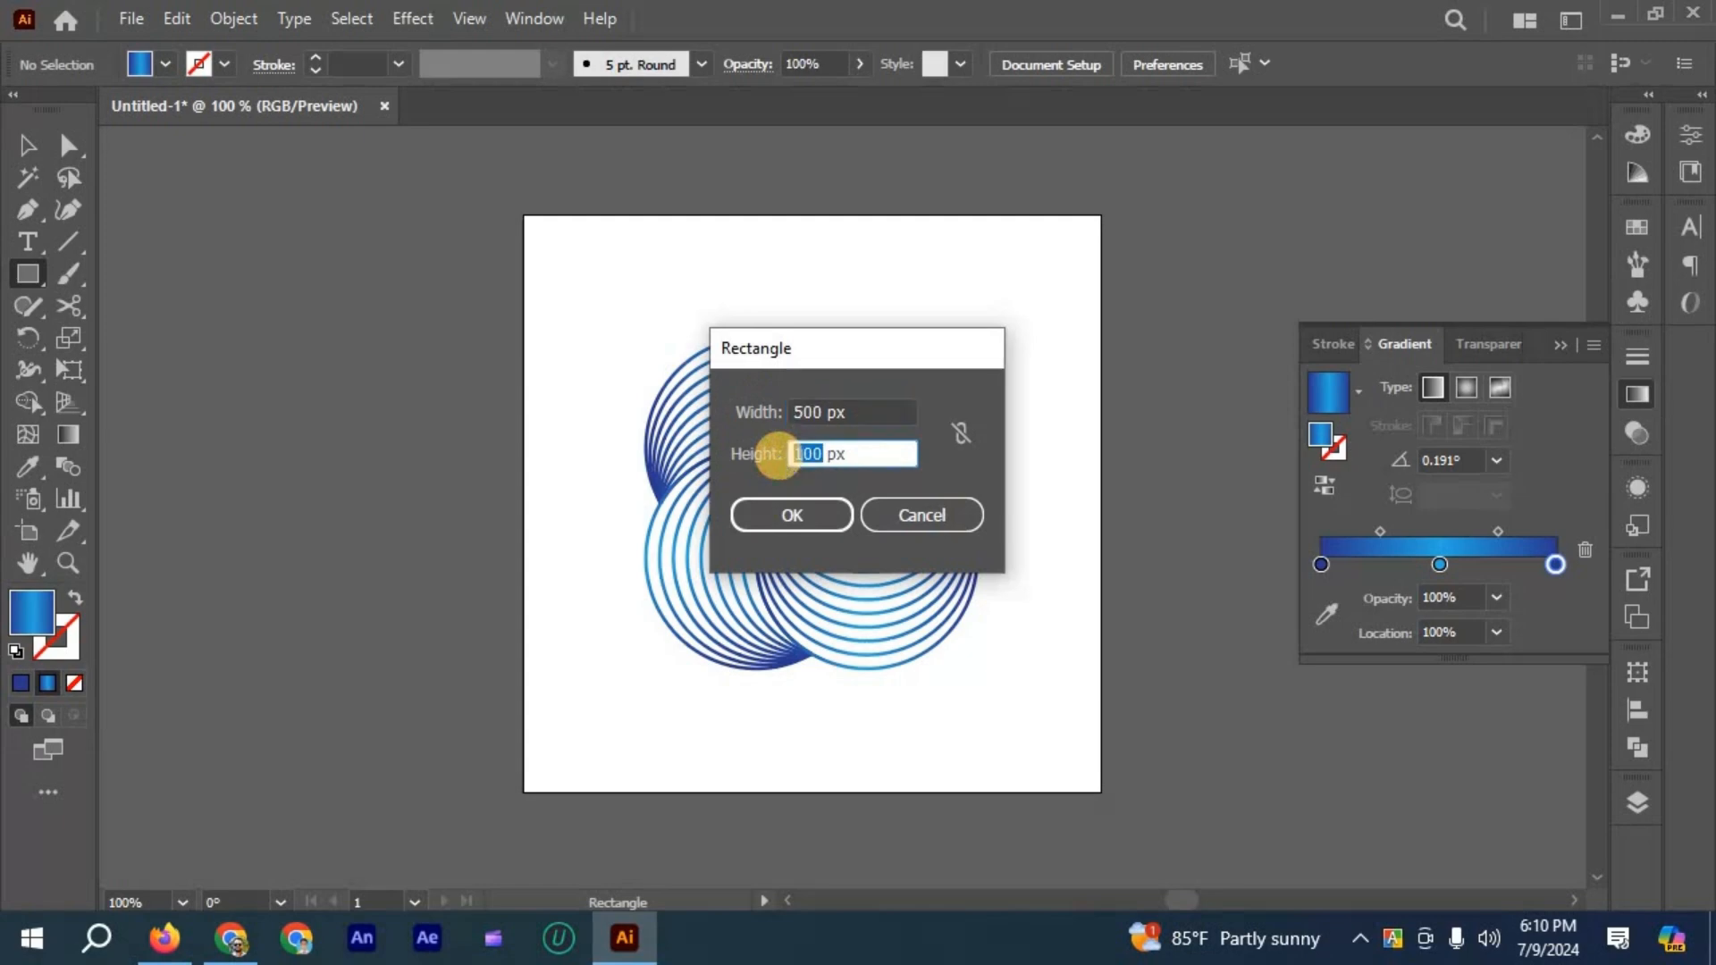
text(5)
click(802, 513)
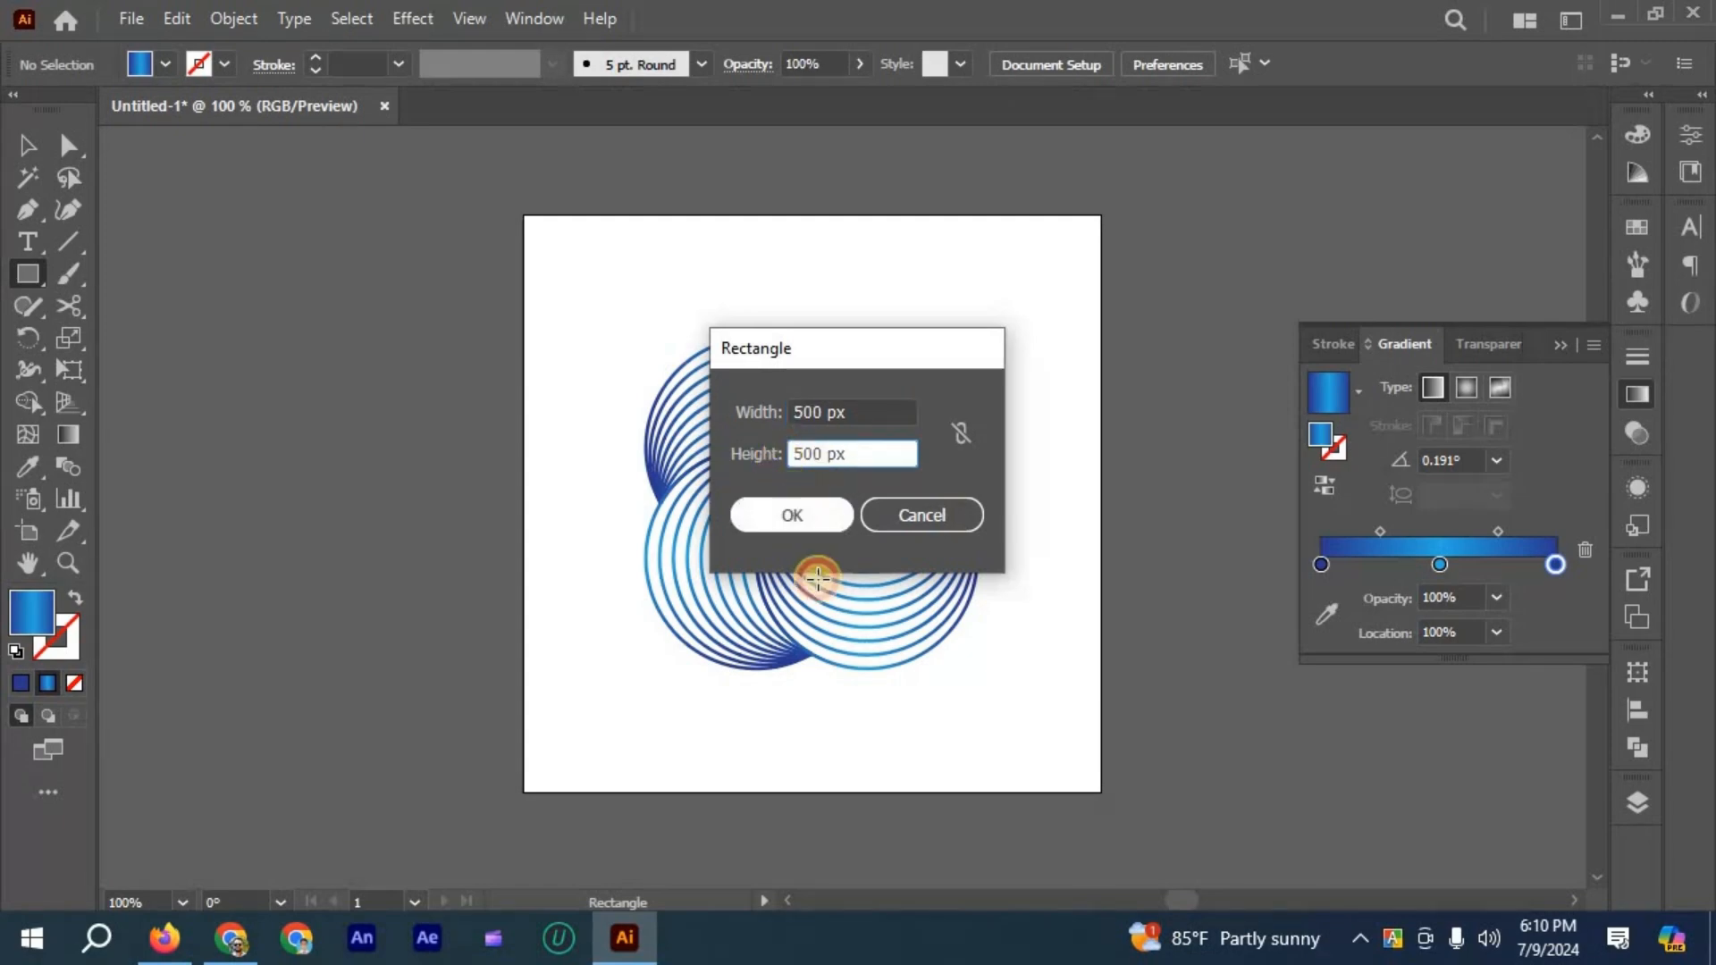
click(35, 612)
double_click(36, 612)
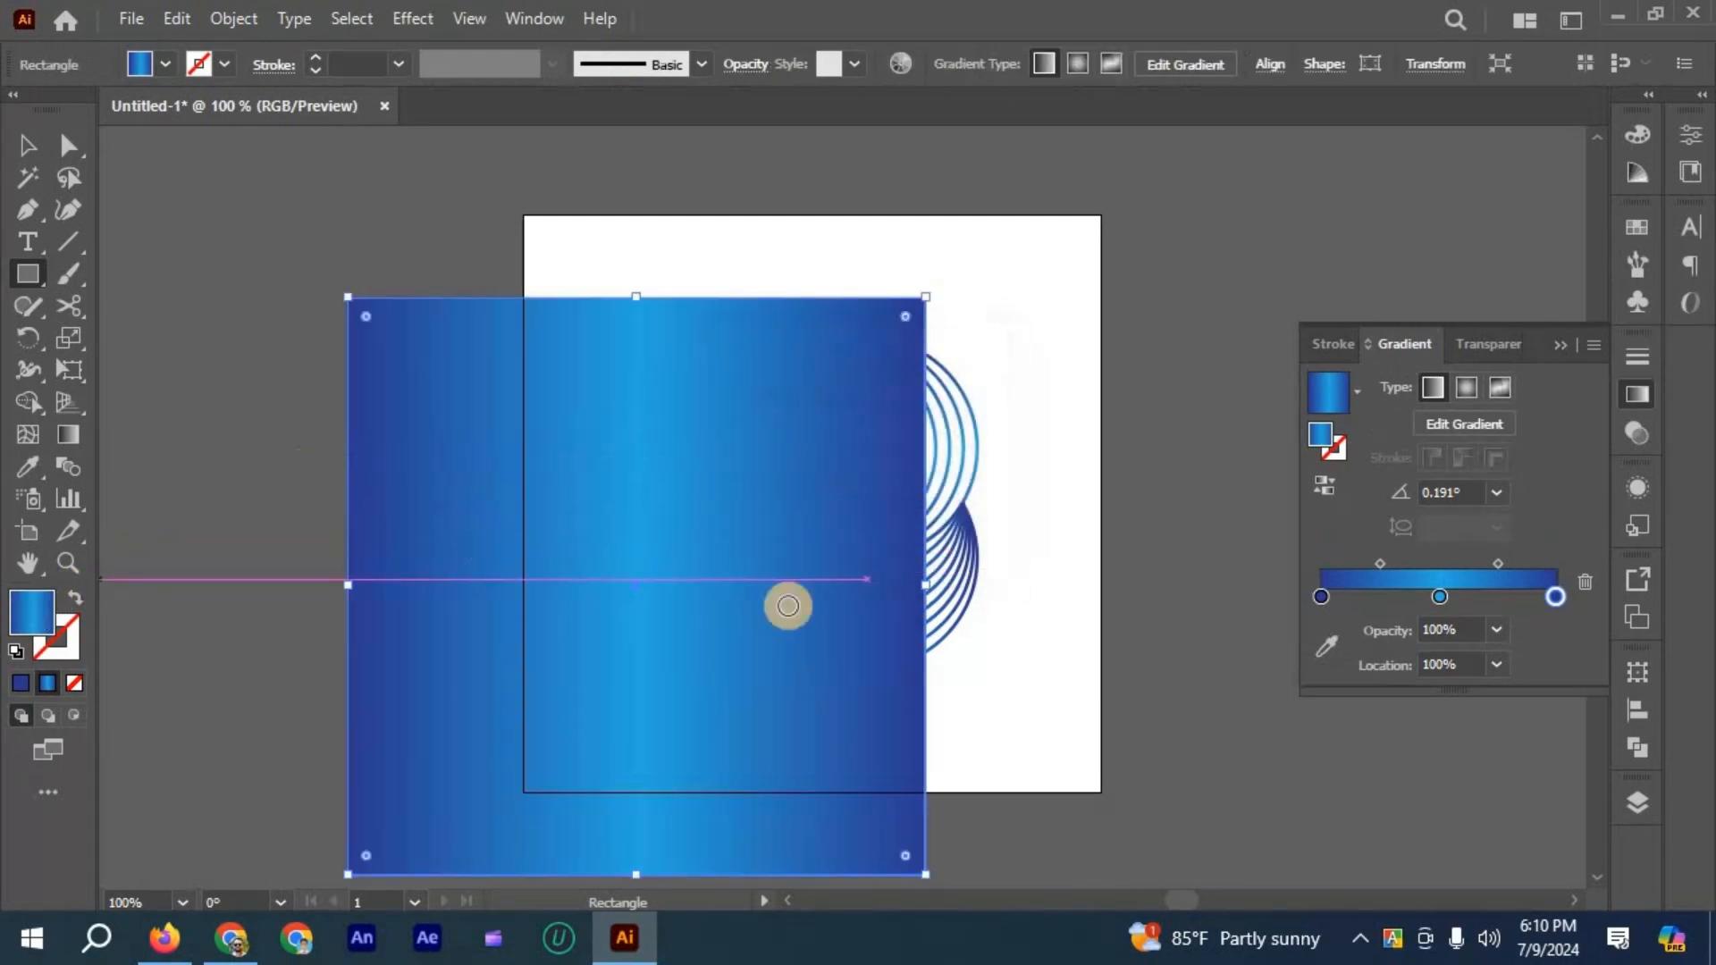
key(Escape)
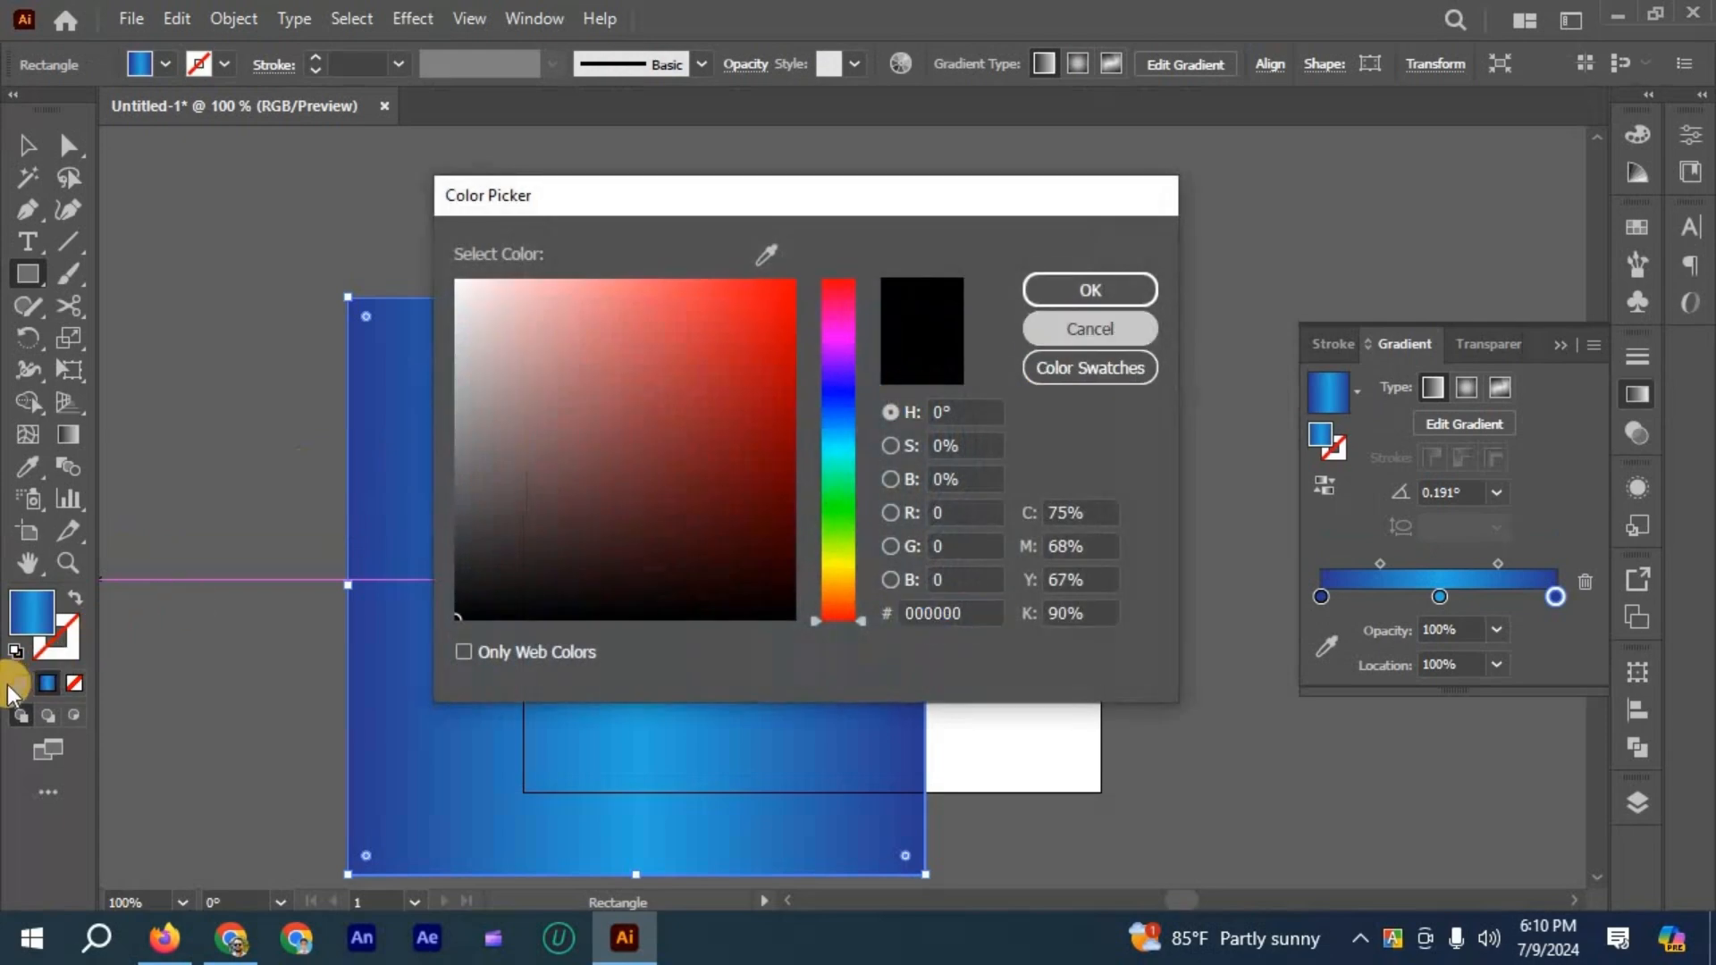
- Switch the square's fill from gradient to a solid color and set it to black (#000000)
click(18, 684)
double_click(31, 625)
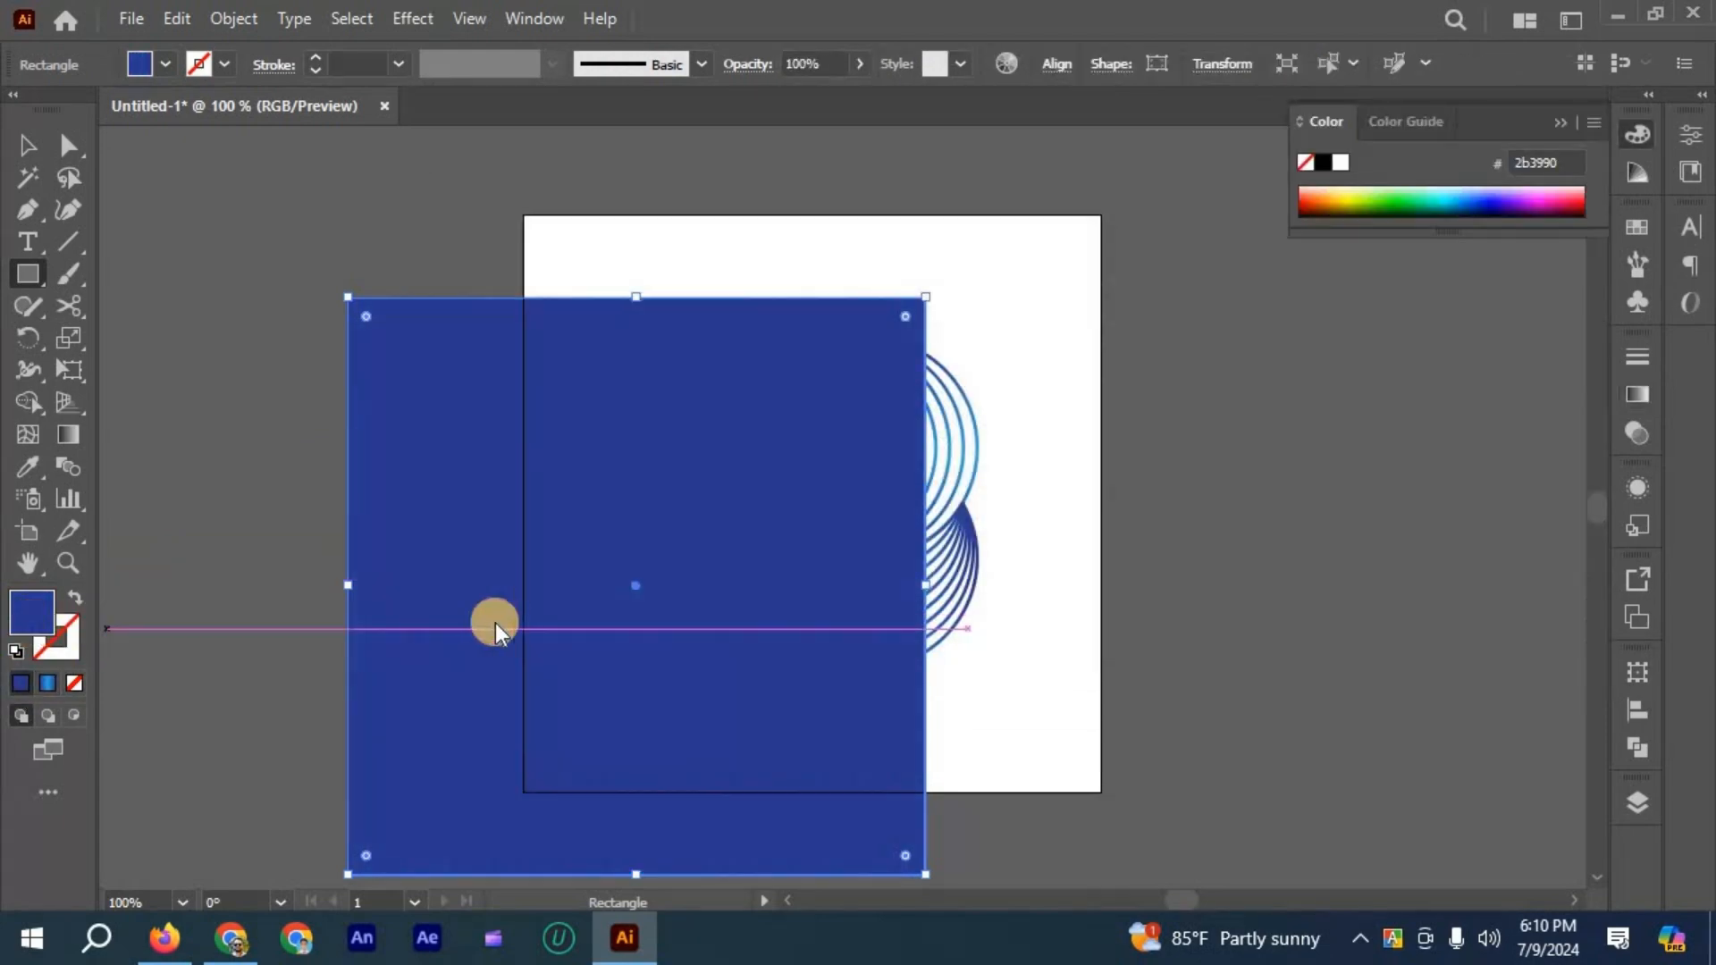
click(1079, 295)
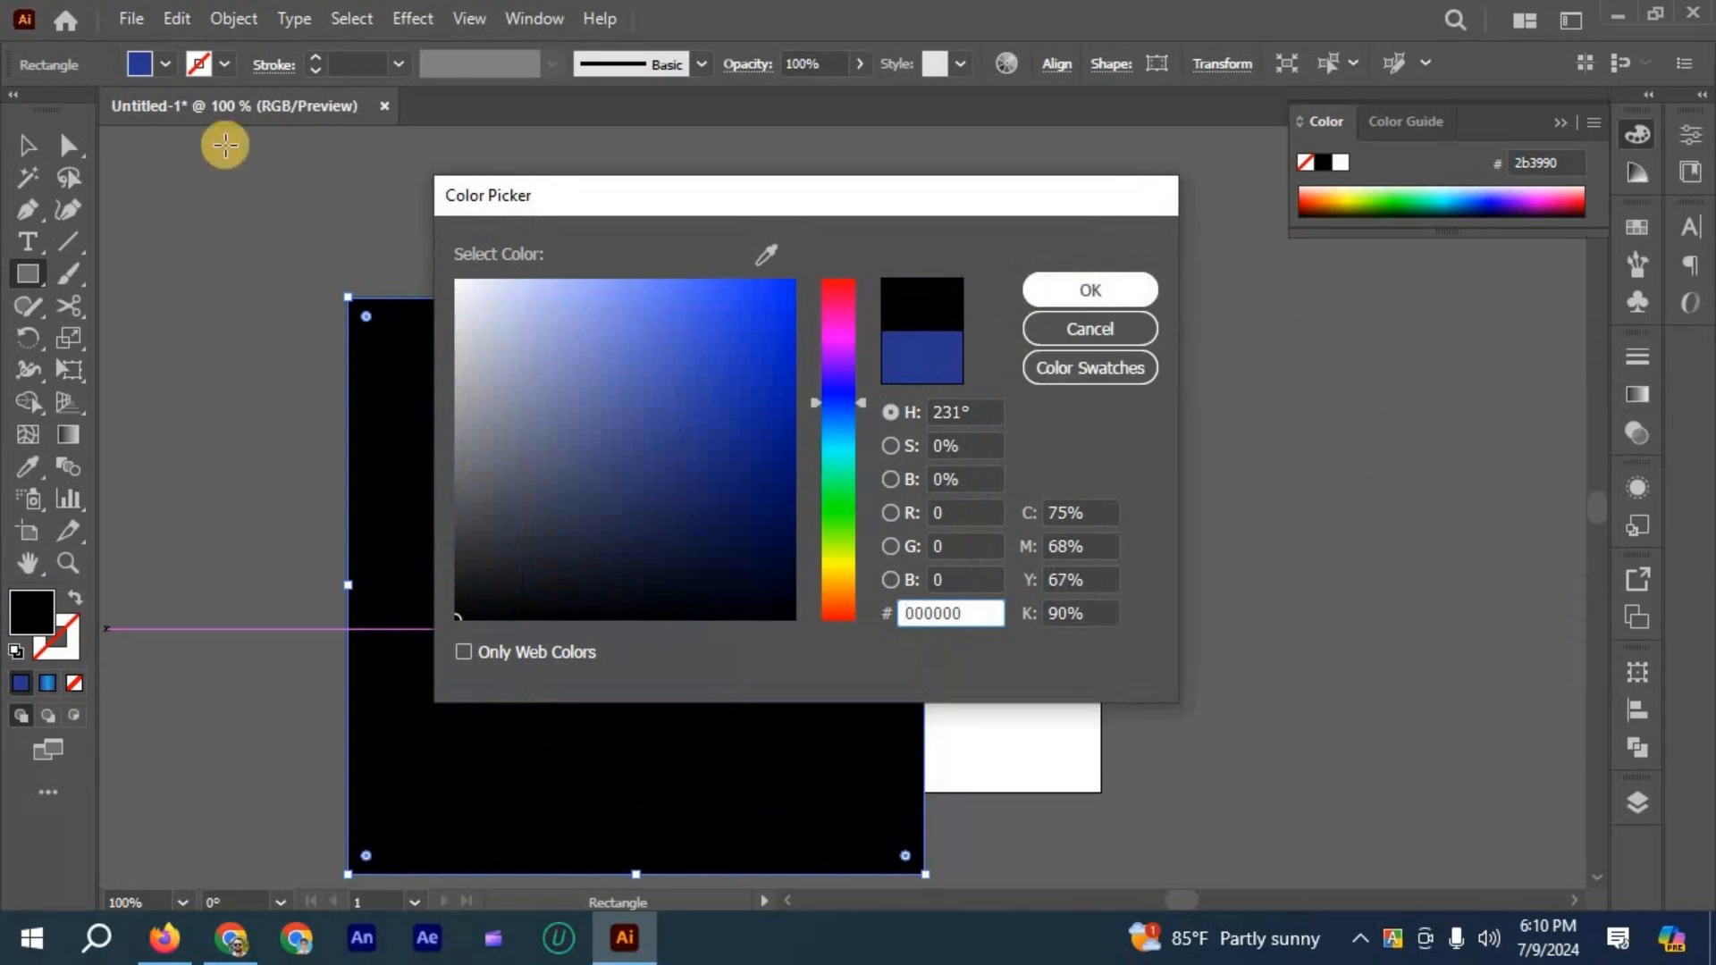
- Send the black square to the back, behind the four-crescent design
click(25, 143)
right_click(681, 512)
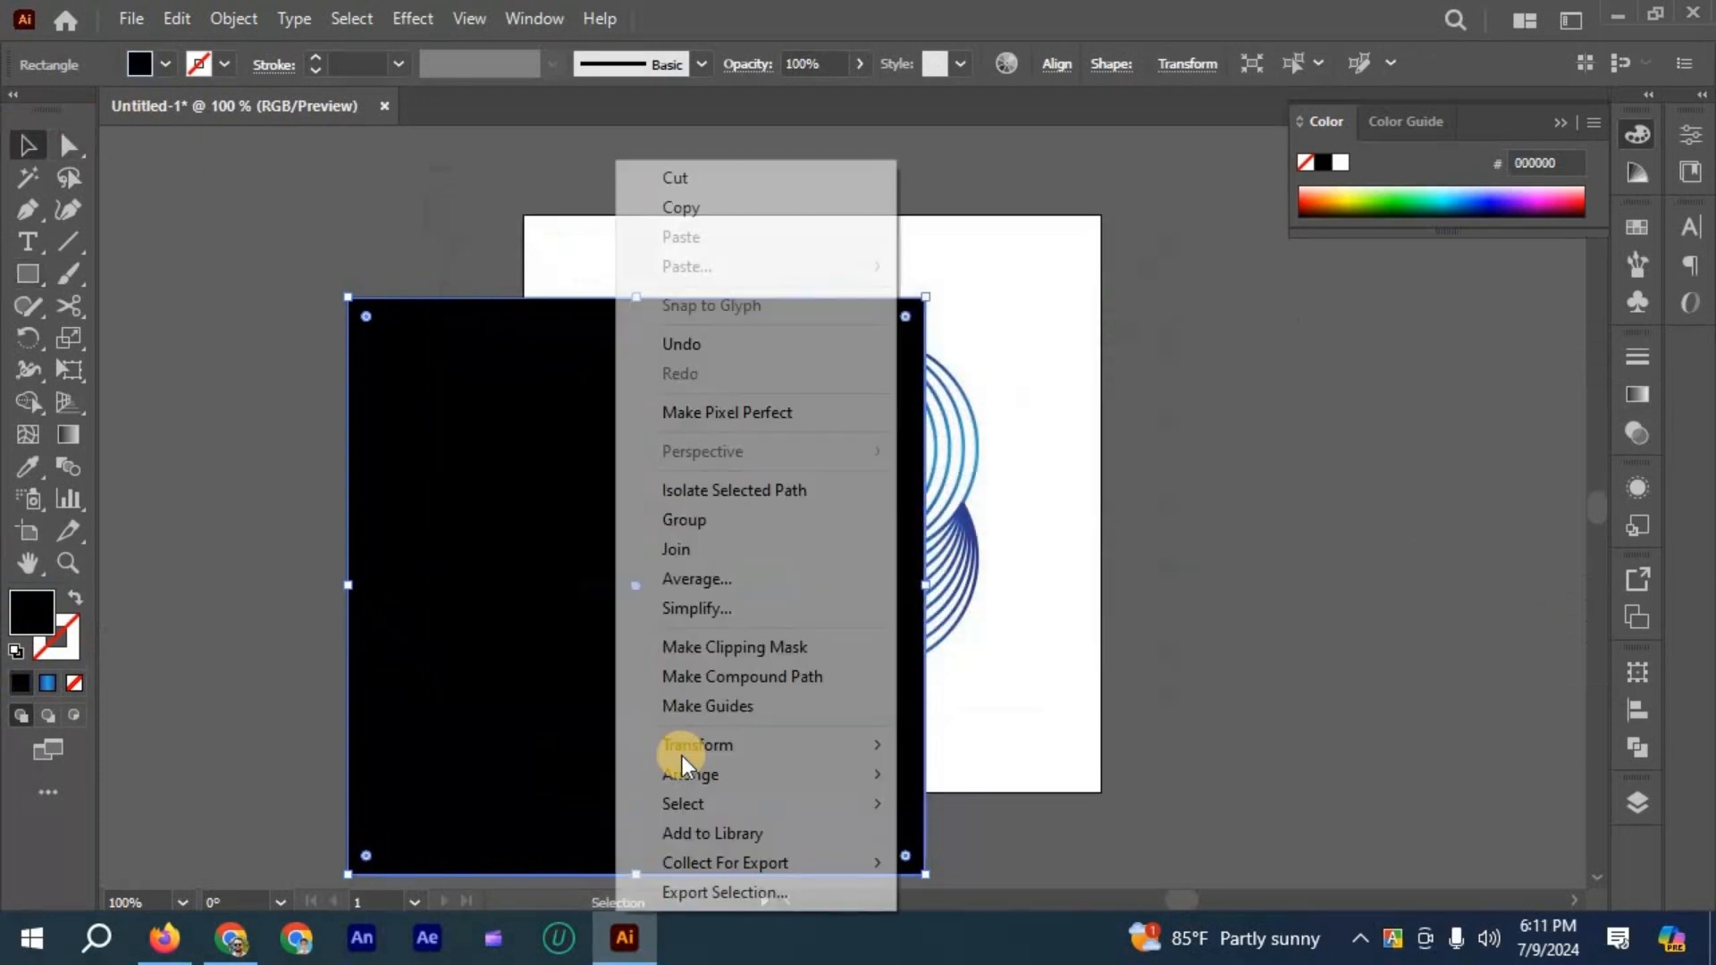
mouse_move(690, 774)
click(983, 863)
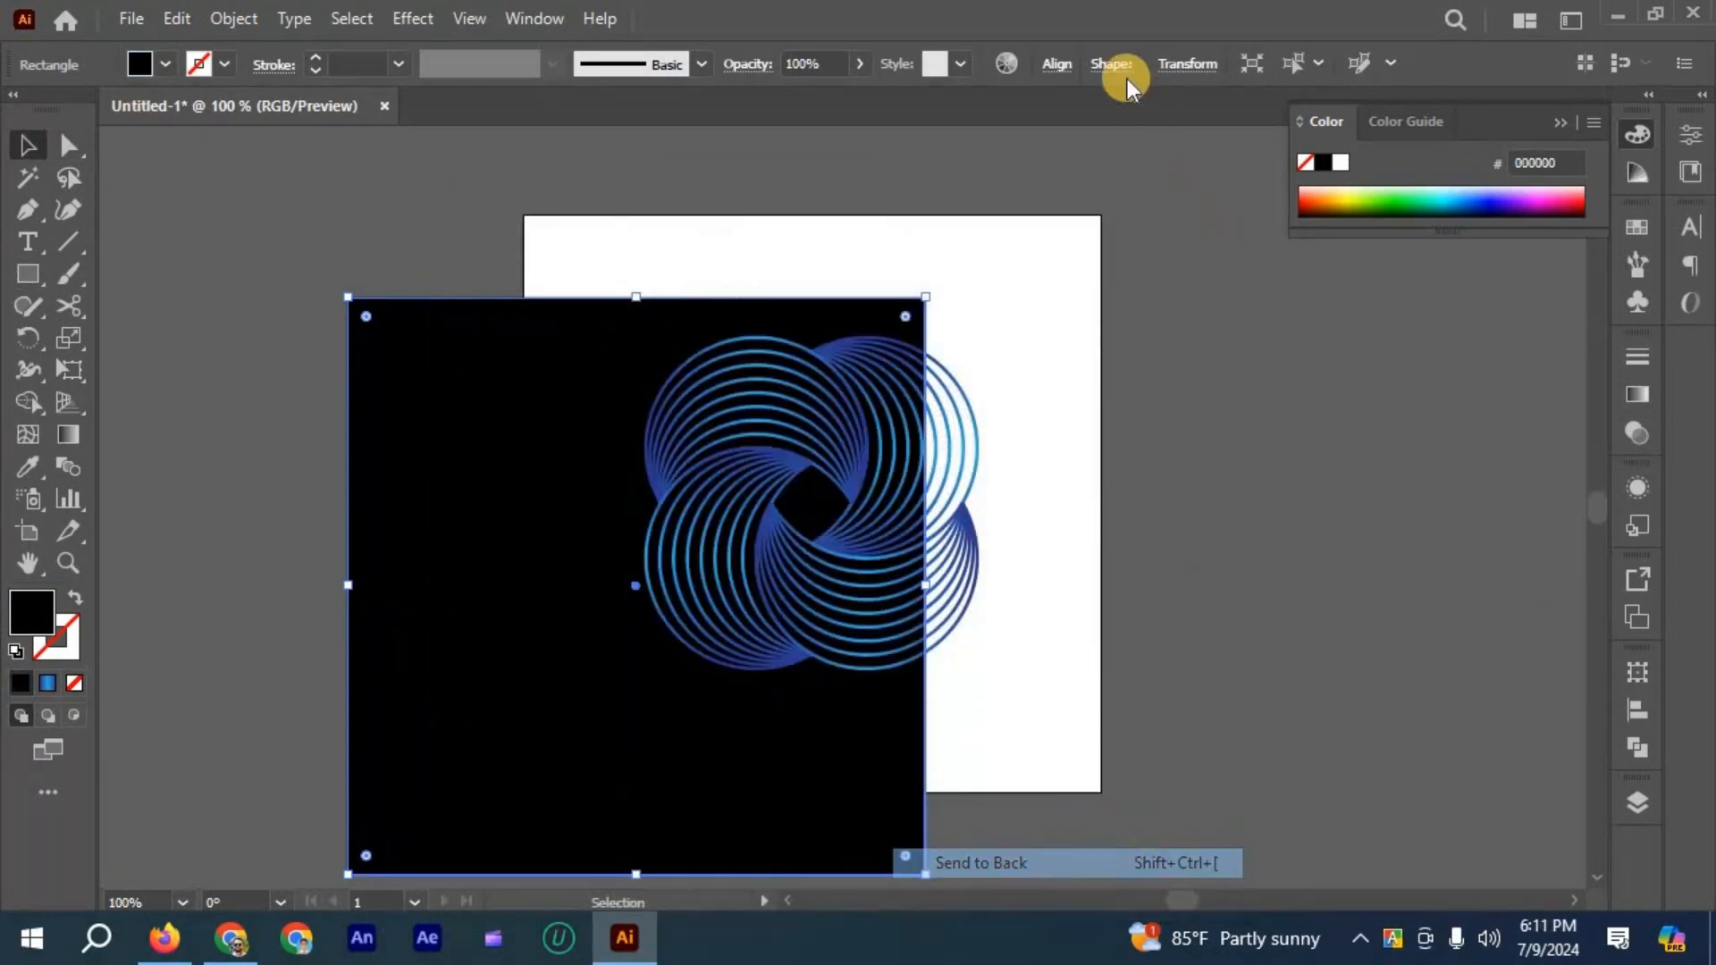
- Center the black square horizontally and vertically on the artboard and deselect it
click(1053, 65)
click(823, 141)
click(1000, 143)
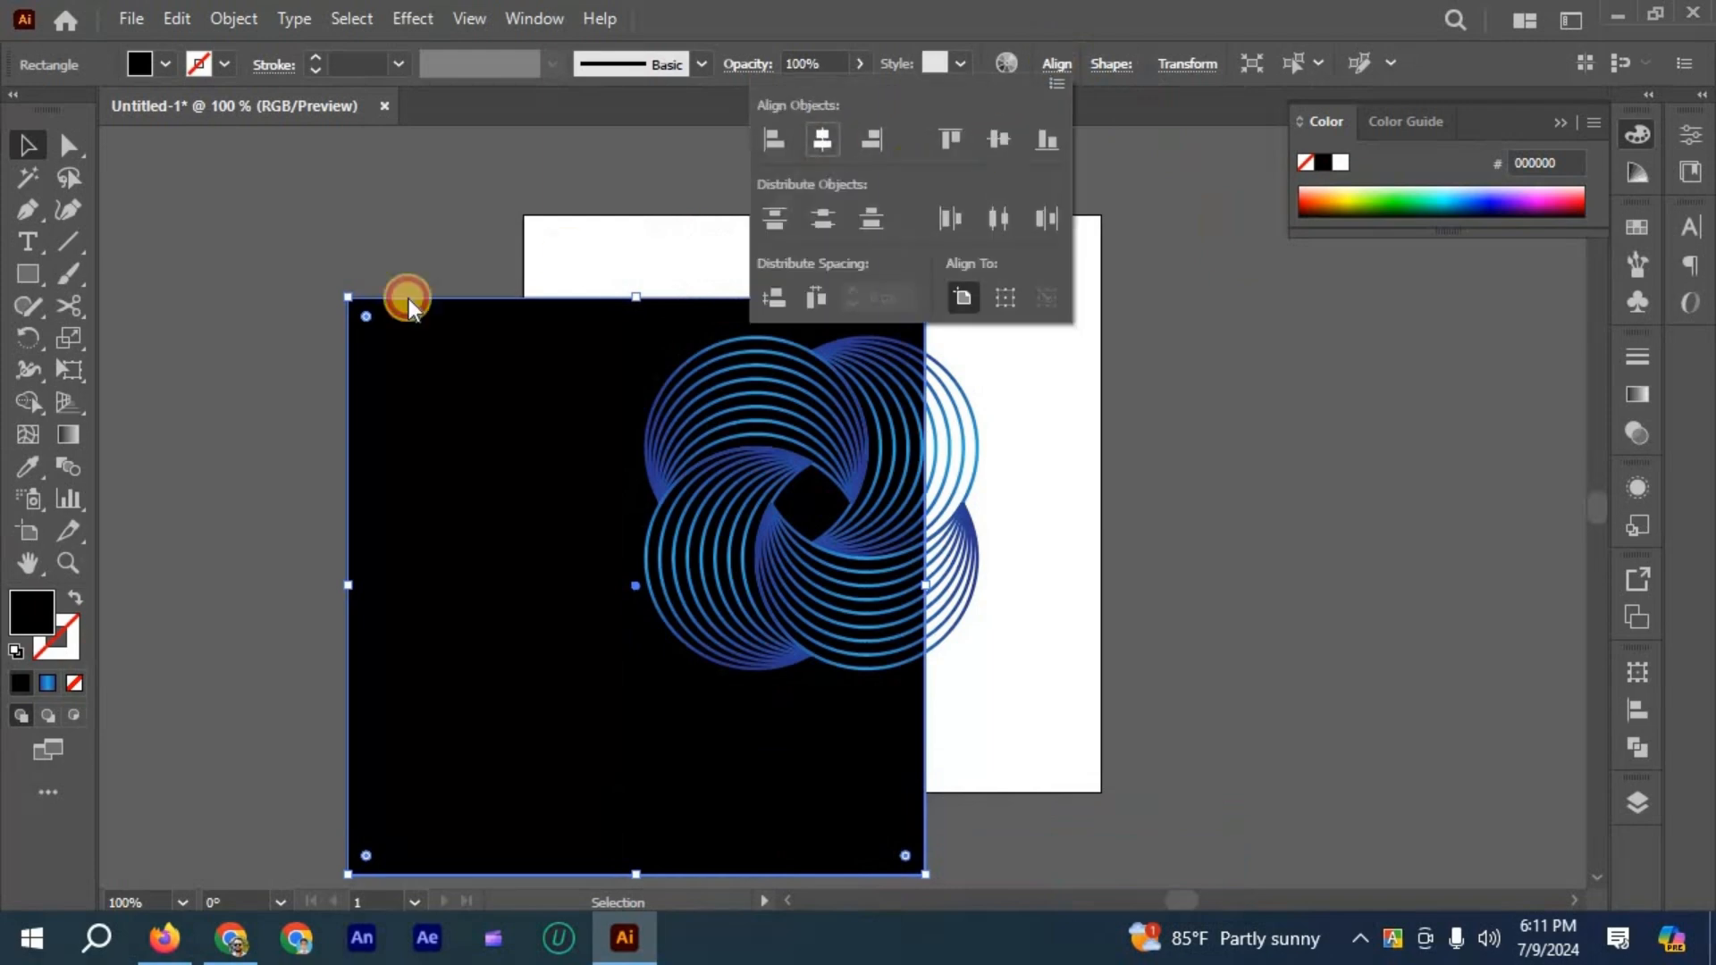
click(336, 325)
scroll(681, 482, up, 3)
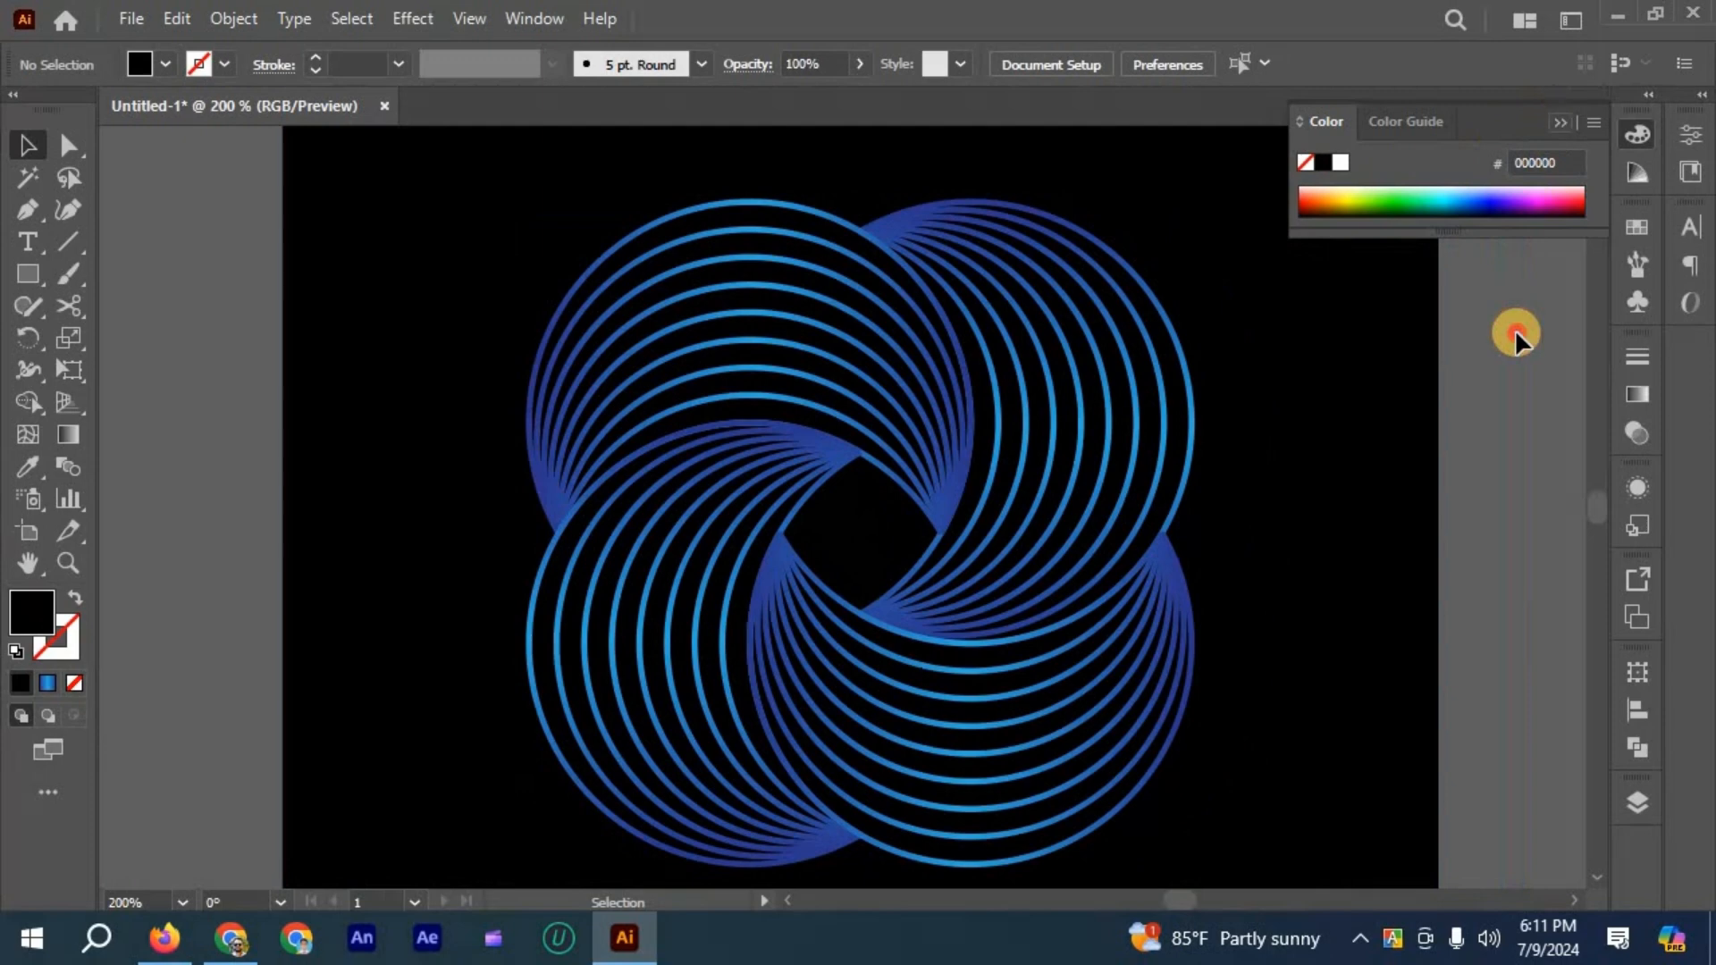
click(1515, 331)
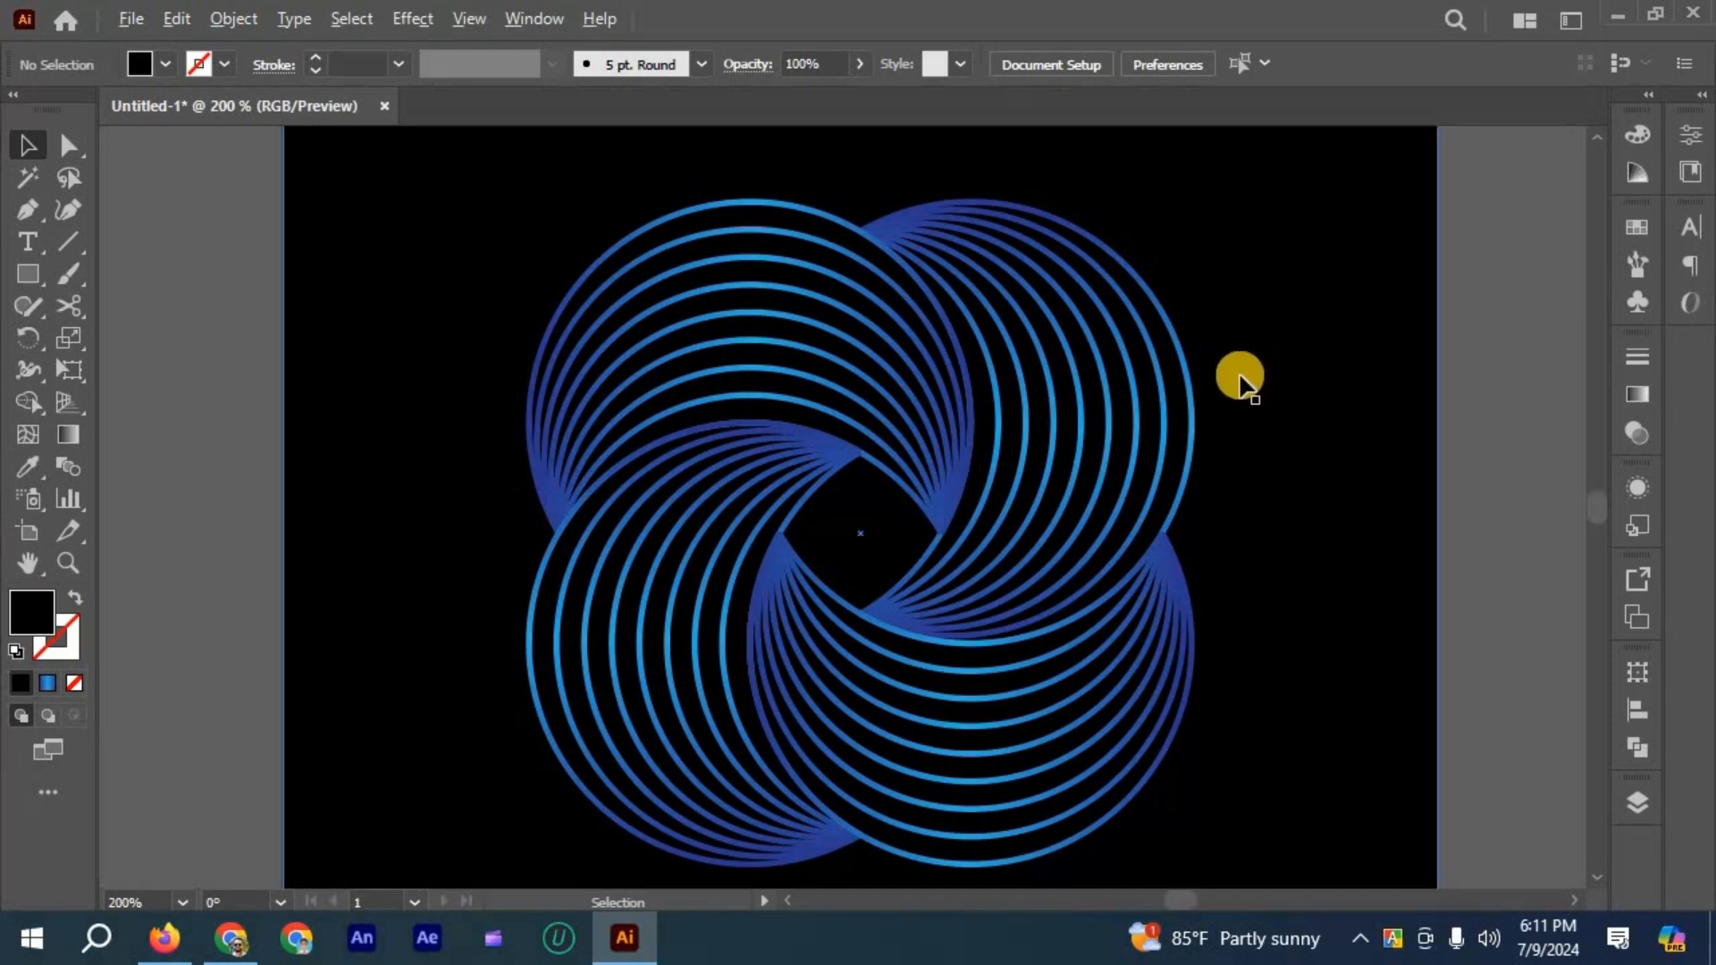
scroll(1241, 380, down, 1)
scroll(1239, 398, down, 1)
scroll(1235, 414, right, 1)
scroll(1235, 416, up, 2)
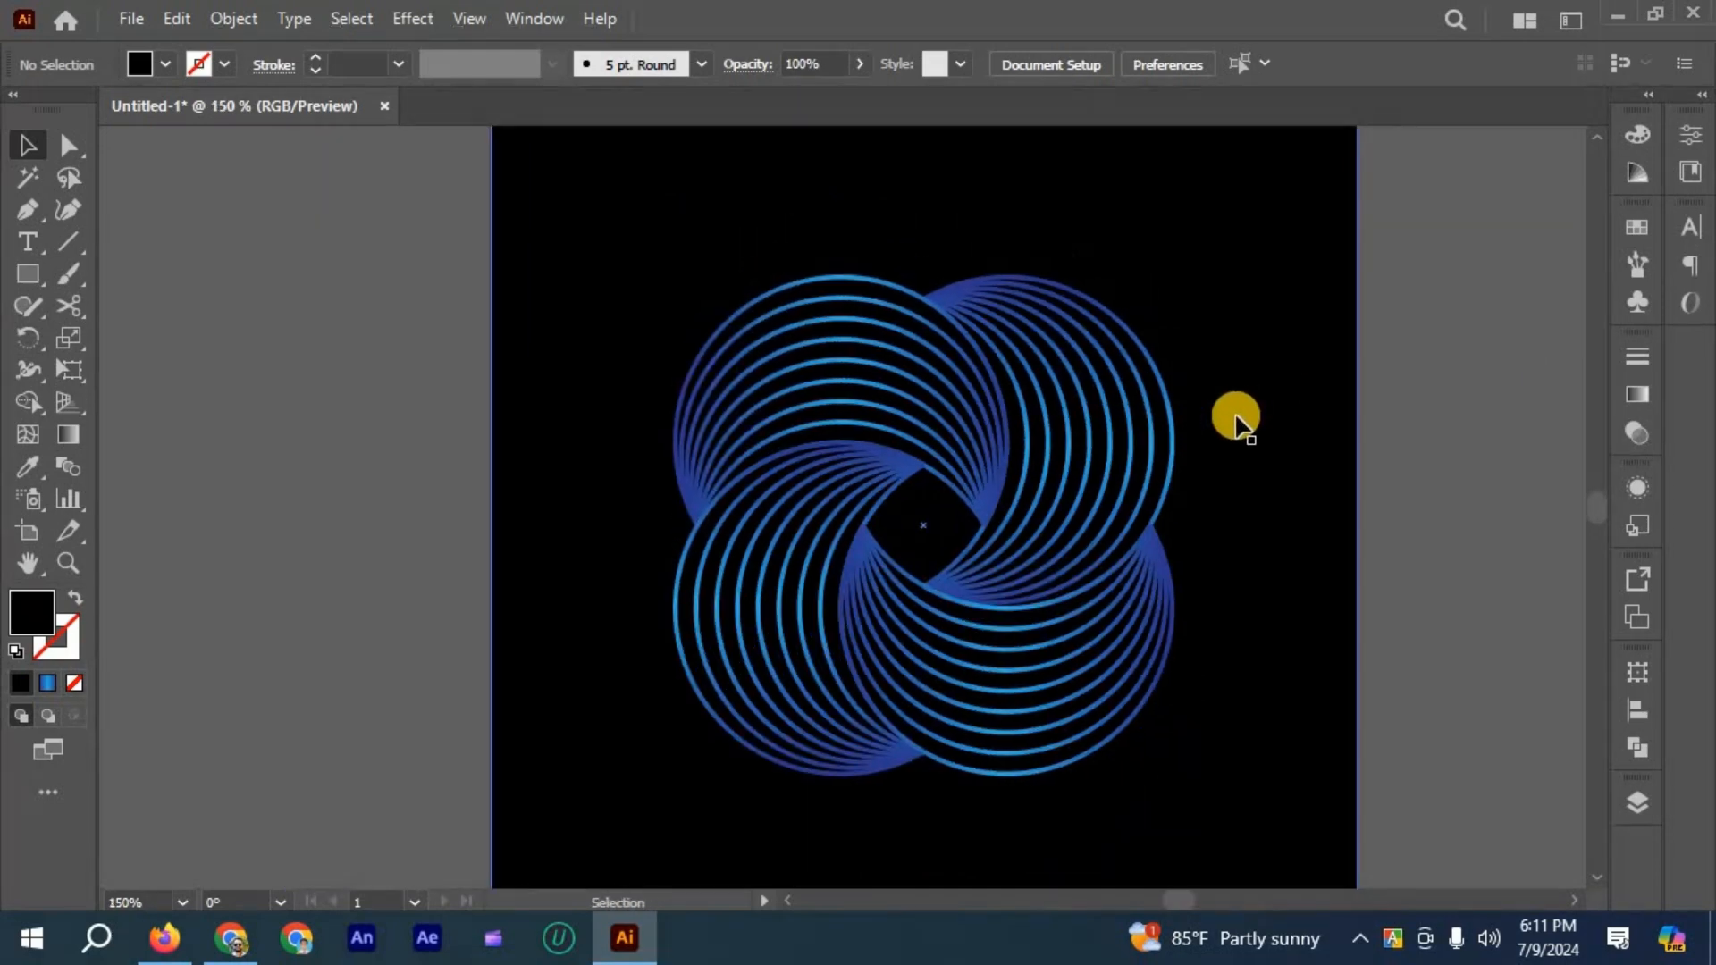